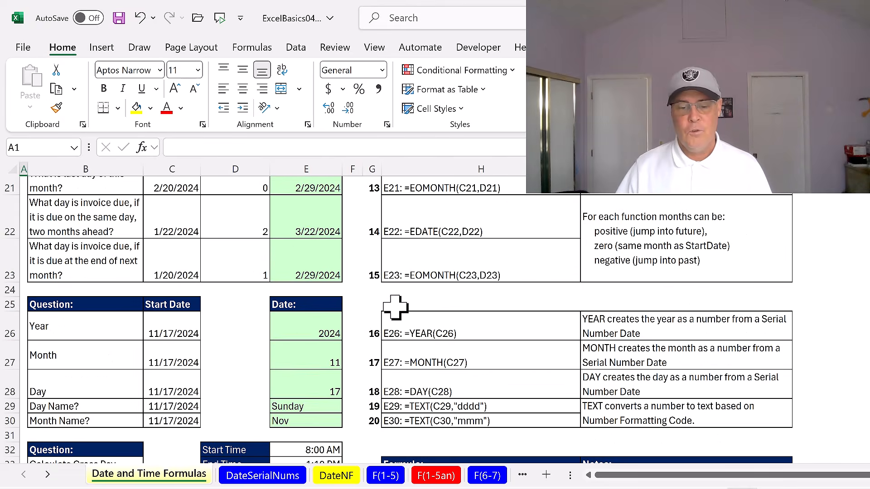
Open the DateSerialNums worksheet after looking over the payroll time formulas on the Date and Time Formulas sheet.
scroll(407, 343, down, 1)
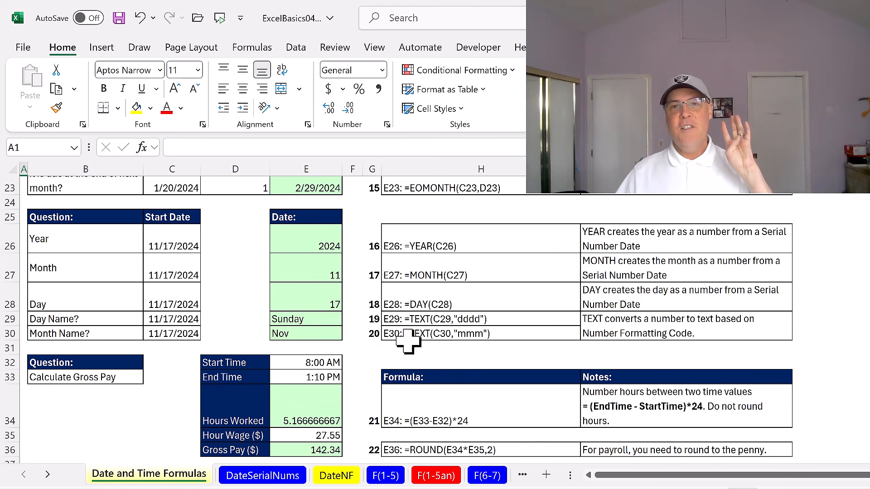
scroll(414, 335, down, 3)
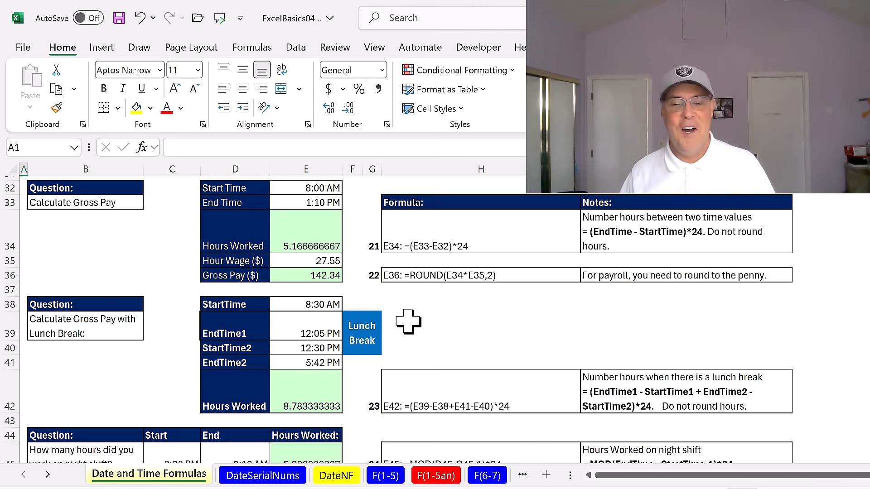
click(273, 475)
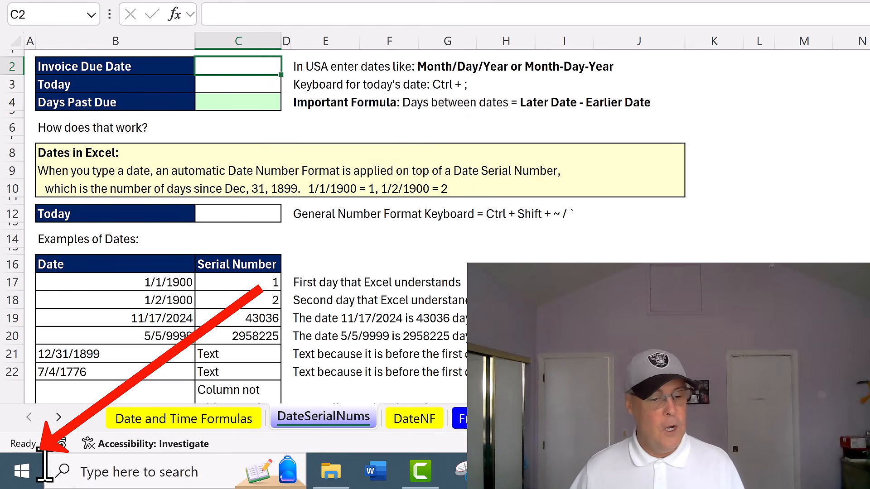
Find the Windows Date & time settings and examine the Region page's regional date and time formats.
click(20, 475)
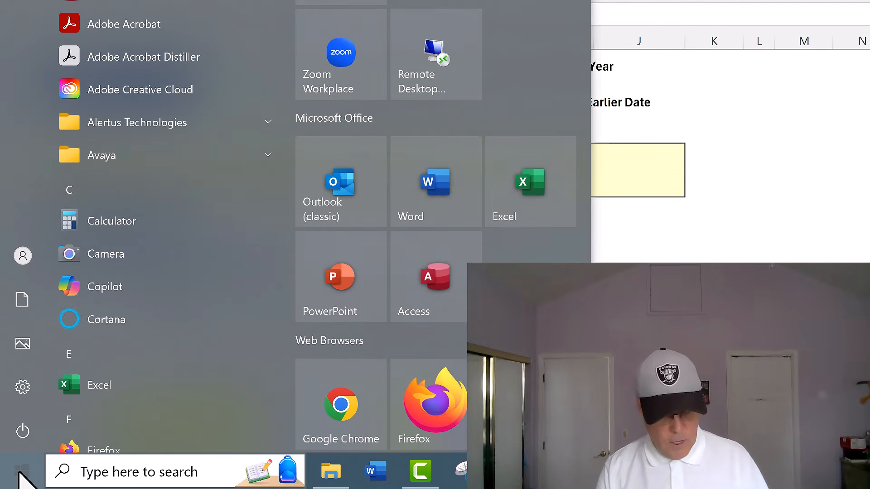
text(date)
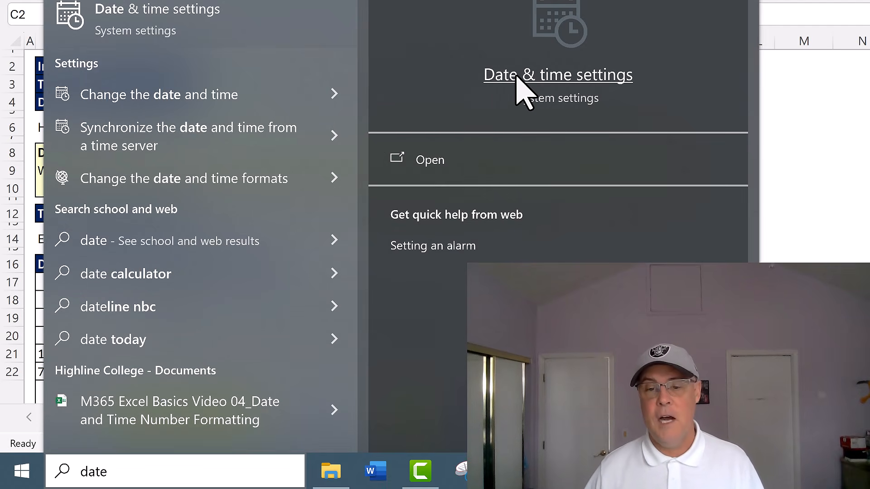
click(502, 75)
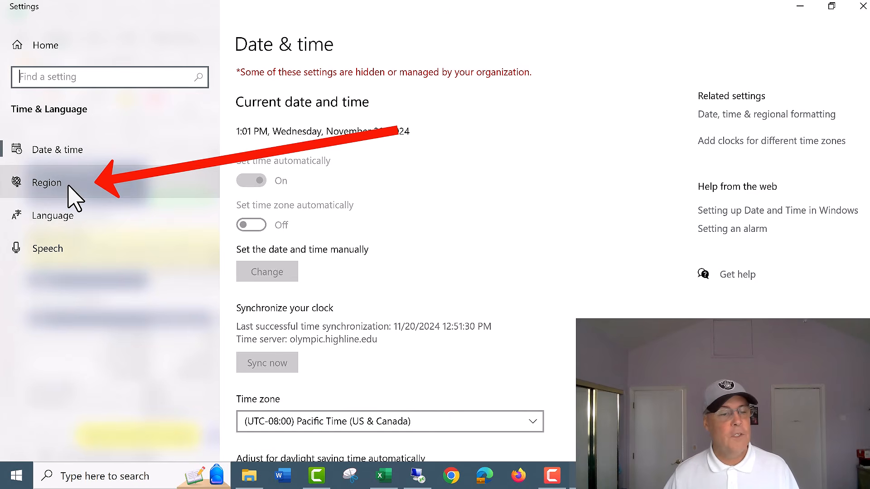
click(69, 184)
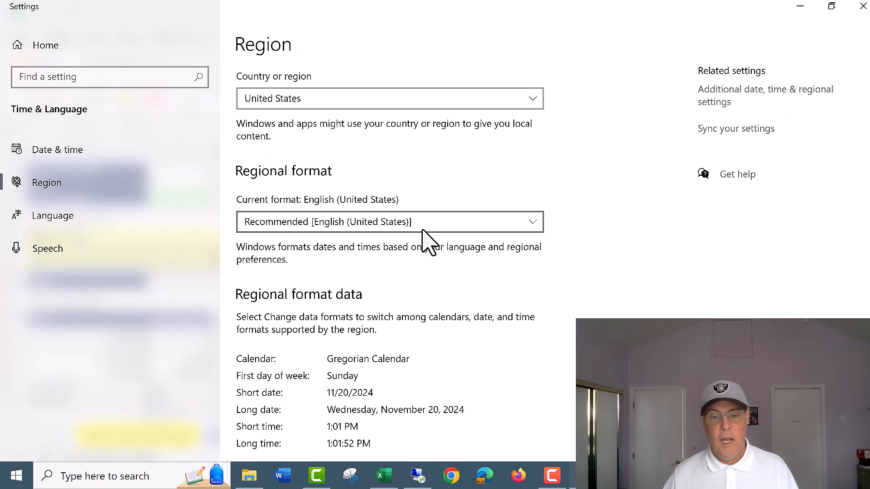
scroll(430, 267, down, 1)
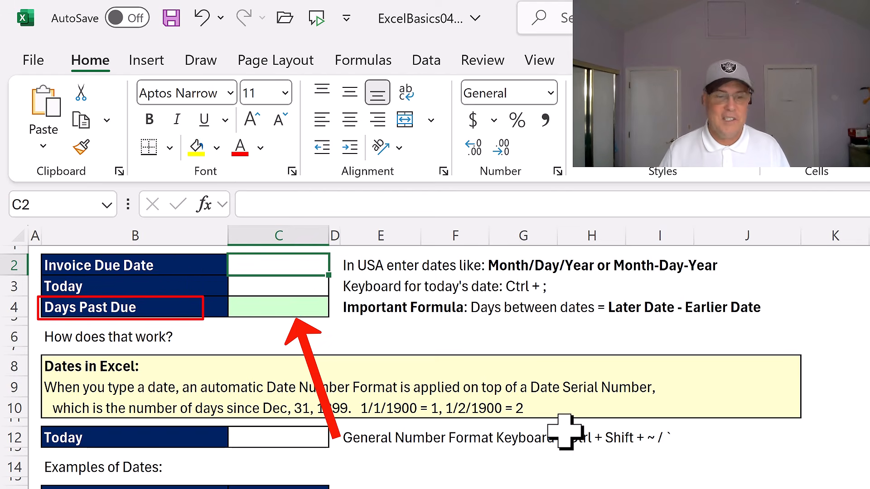
Enter 10/25/2024 as the Invoice Due Date in C2 and keep that cell selected.
text(10)
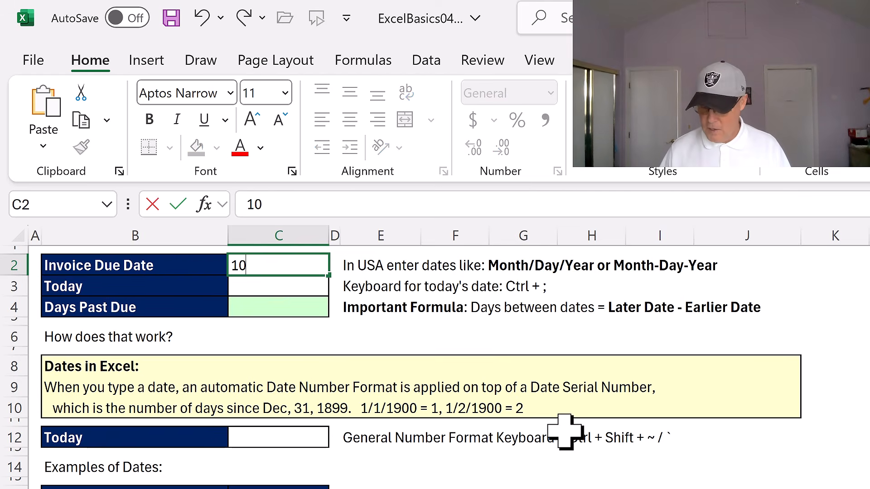
text(/25/2)
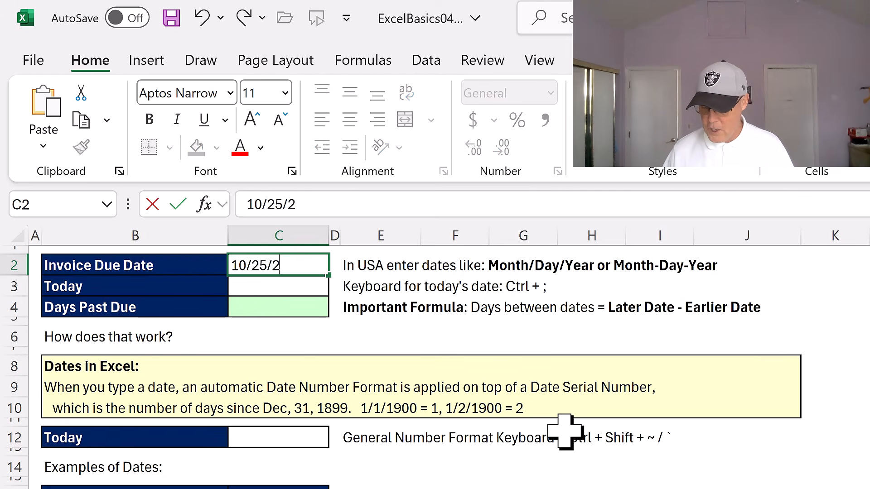
text(024)
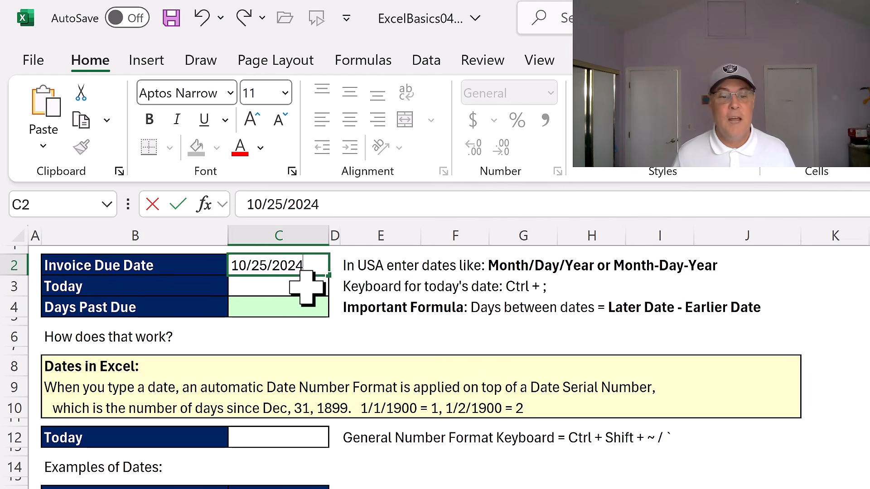
key(ctrl+Return)
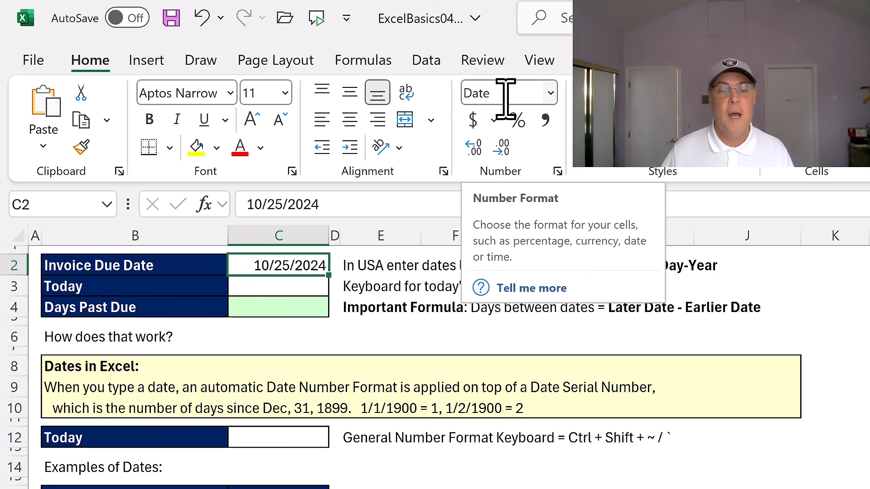
Insert the current date as a fixed value in the Today cell C3.
click(275, 289)
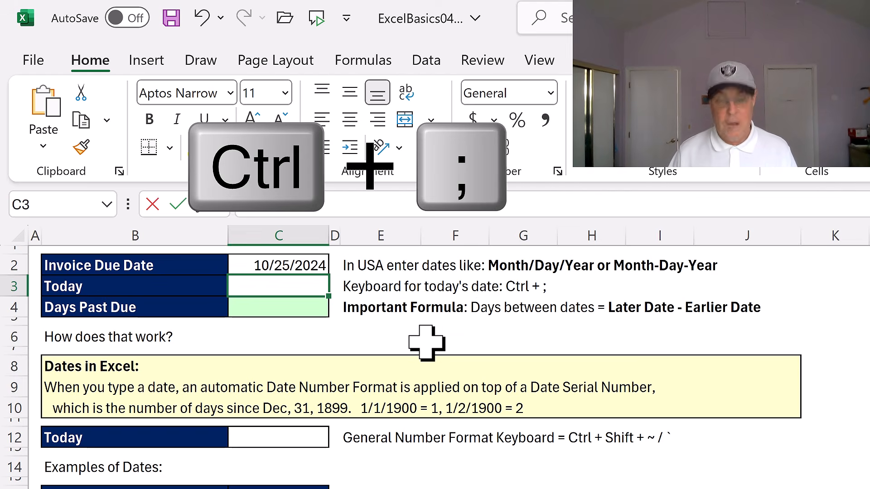
key(ctrl+semicolon)
key(Return)
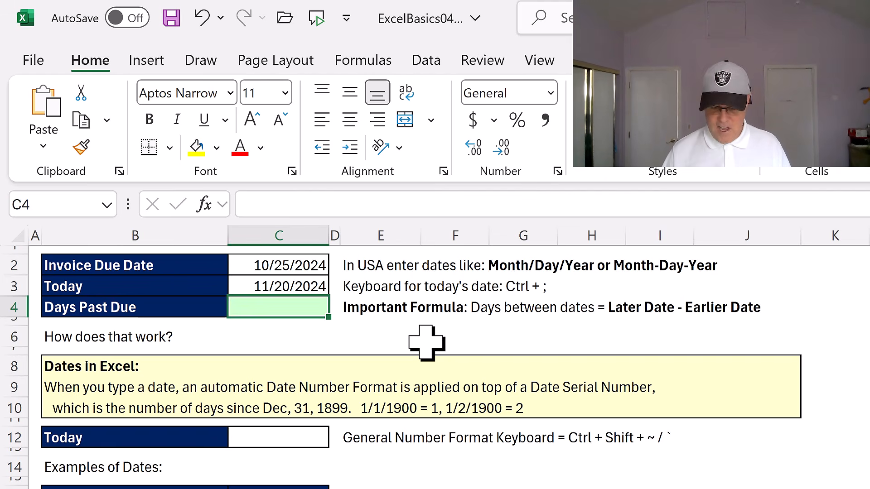
Calculate Days Past Due in C4 with the formula =C3-C2 and review its cell references.
text(=)
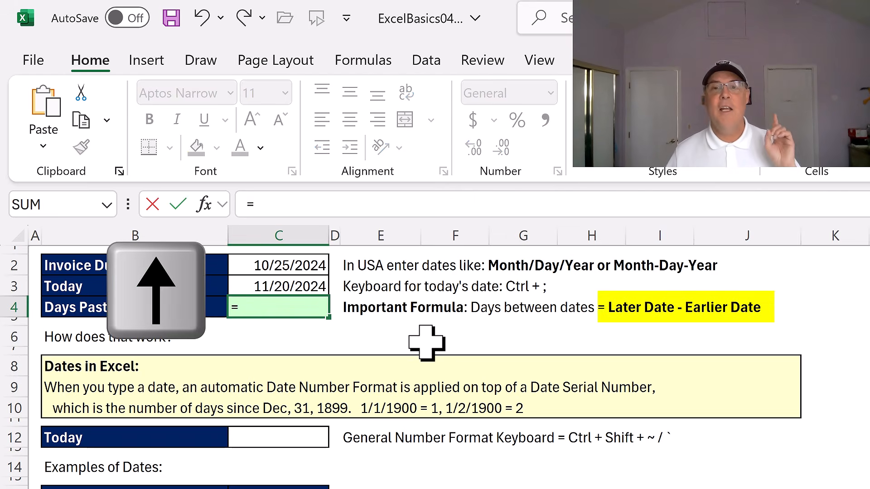
key(Up)
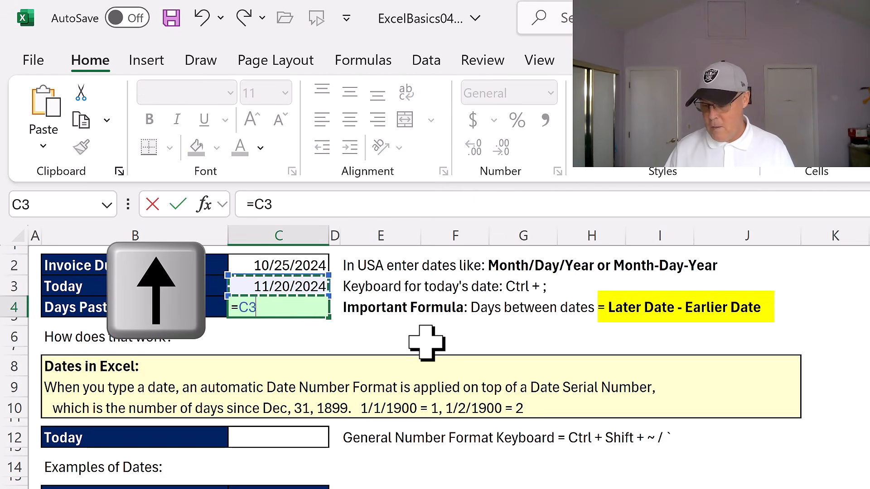
text(-)
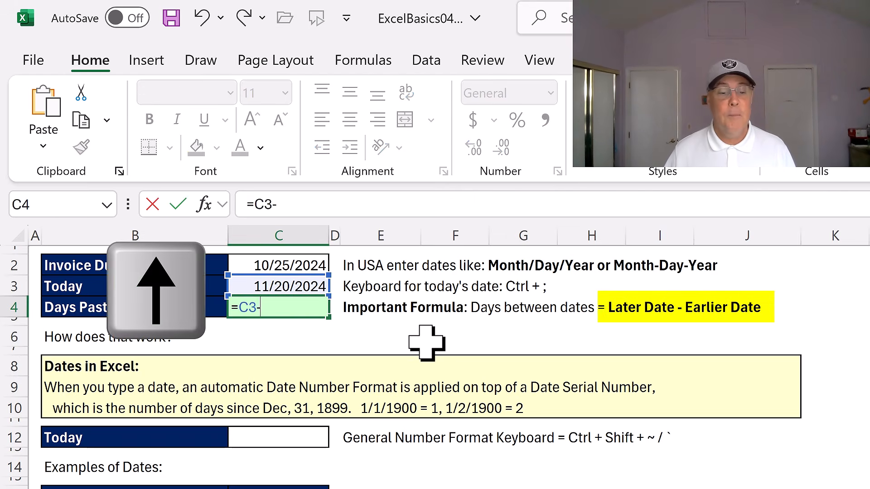
key(Up)
key(Up)
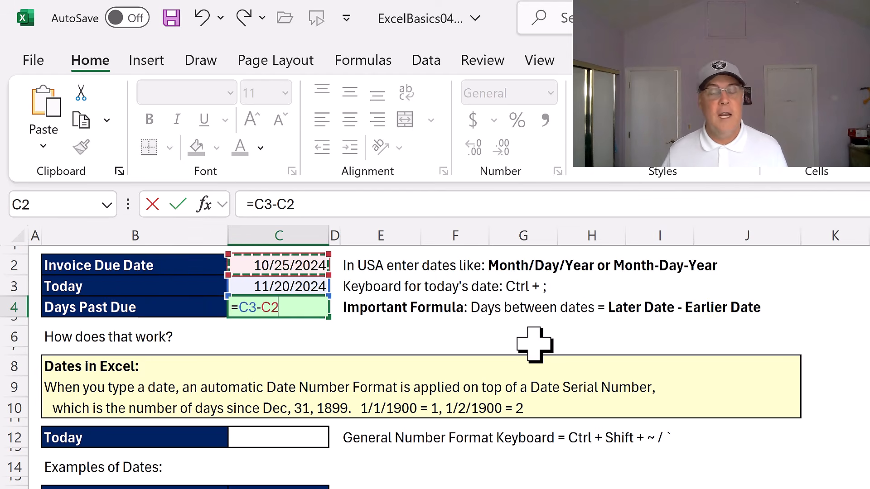
key(ctrl+Return)
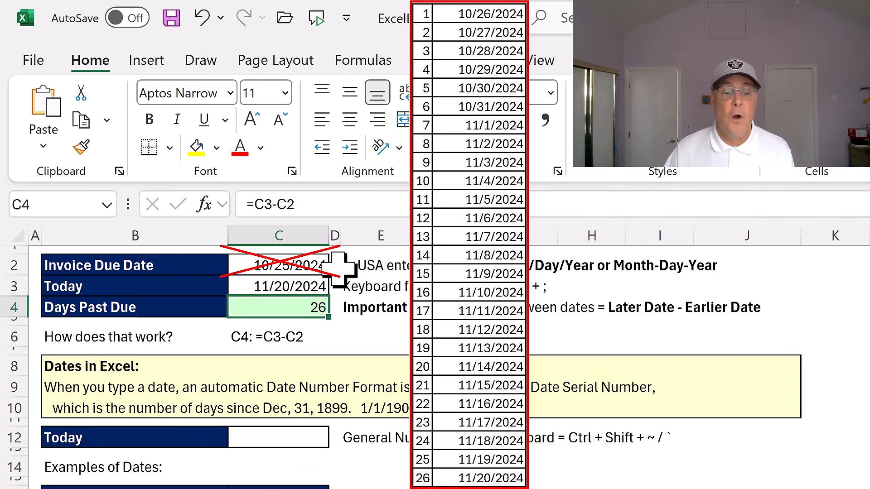
key(F2)
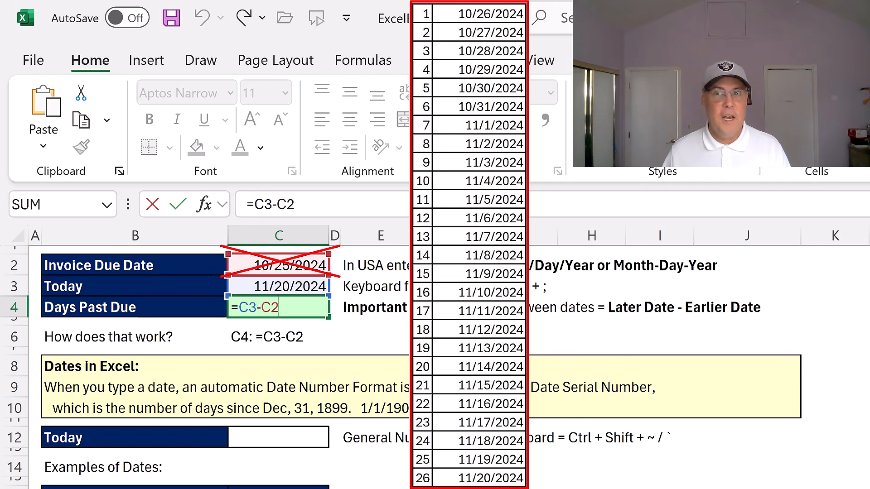
key(Return)
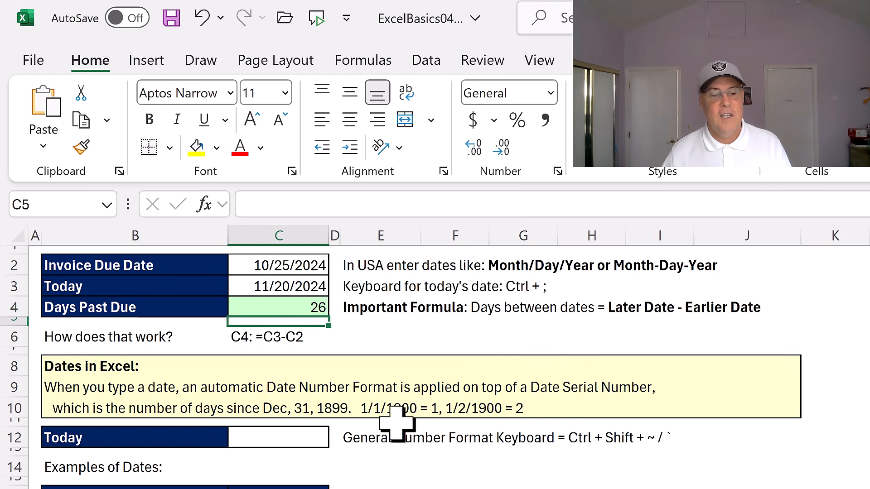
Insert the current date in the second Today cell, C12, and apply the General number format to it.
click(306, 438)
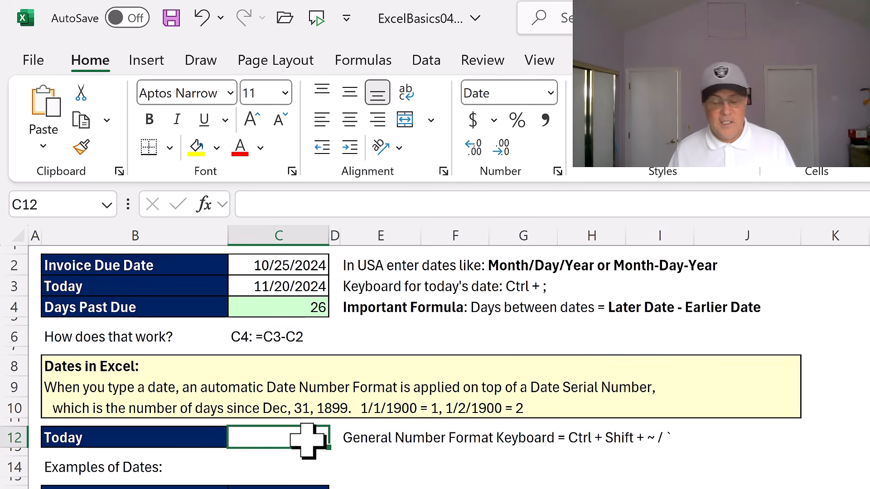
key(ctrl+semicolon)
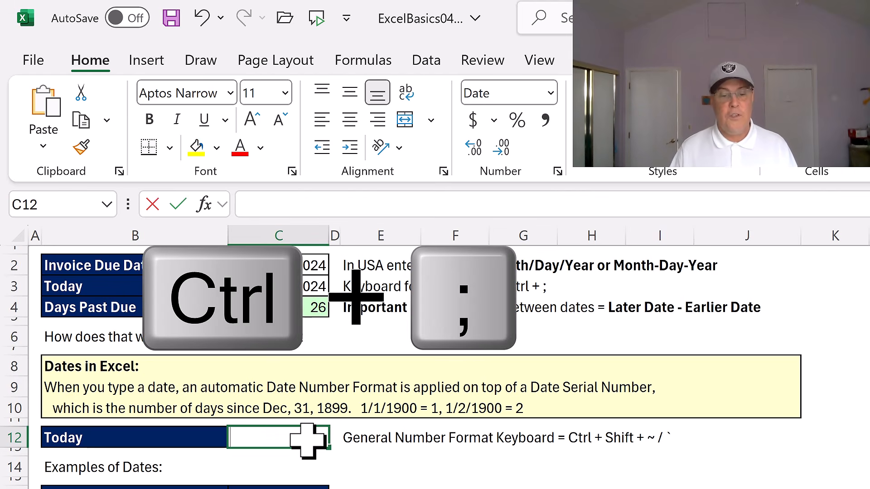
key(ctrl+Return)
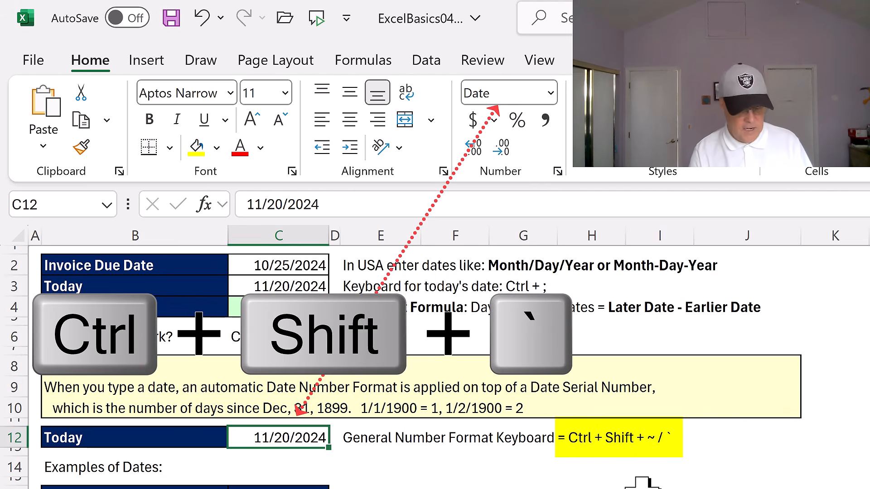
key(ctrl+shift+grave)
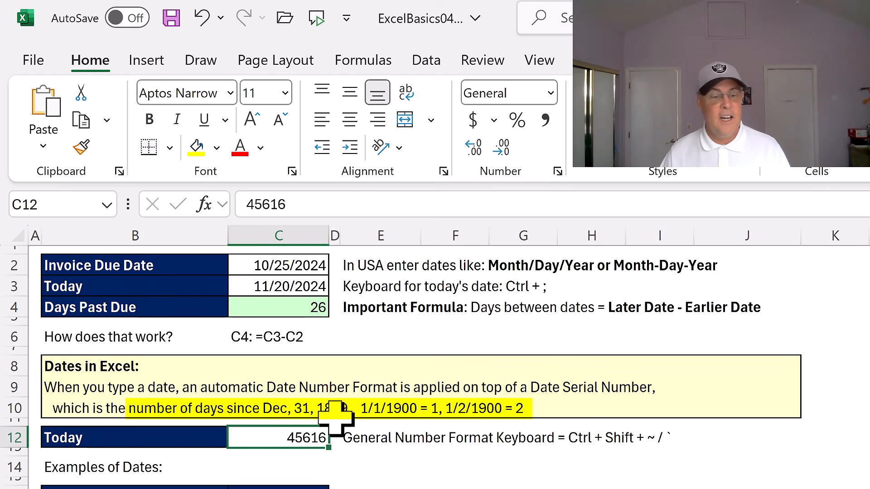
Apply the General number format to the dates in C2:C3 to check their serial numbers, and undo the formatting.
drag(308, 260, 311, 287)
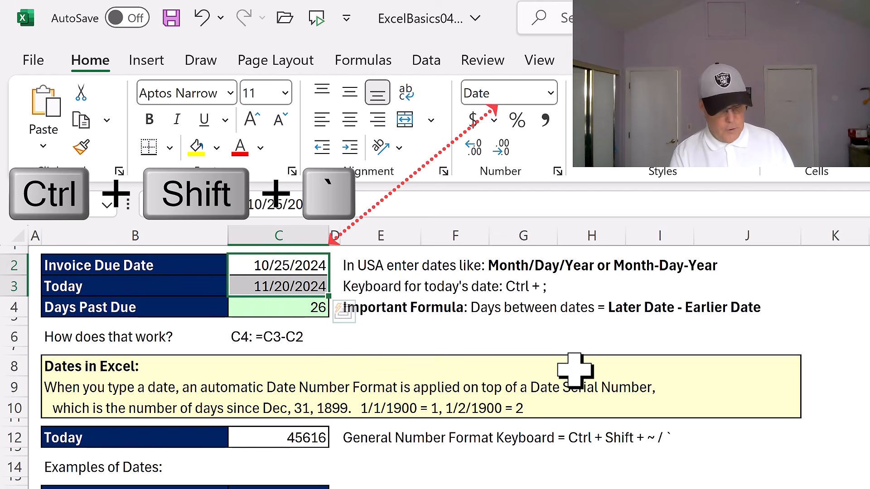
key(ctrl+shift+grave)
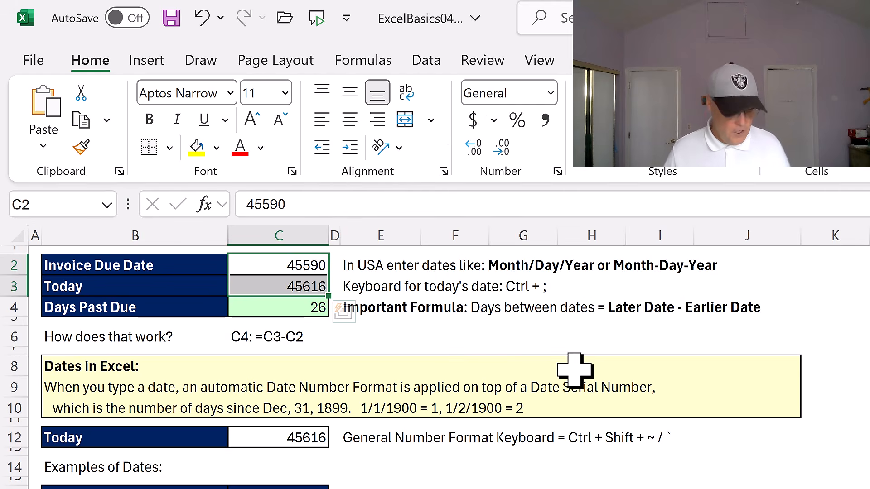
key(ctrl+z)
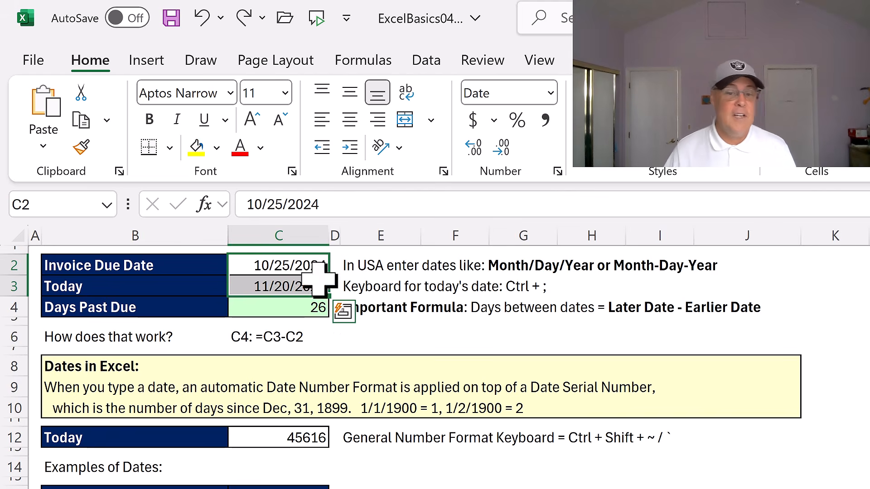
Reveal the serial numbers behind the example dates in B17:B20 with the General number format, and undo the change.
scroll(363, 364, down, 4)
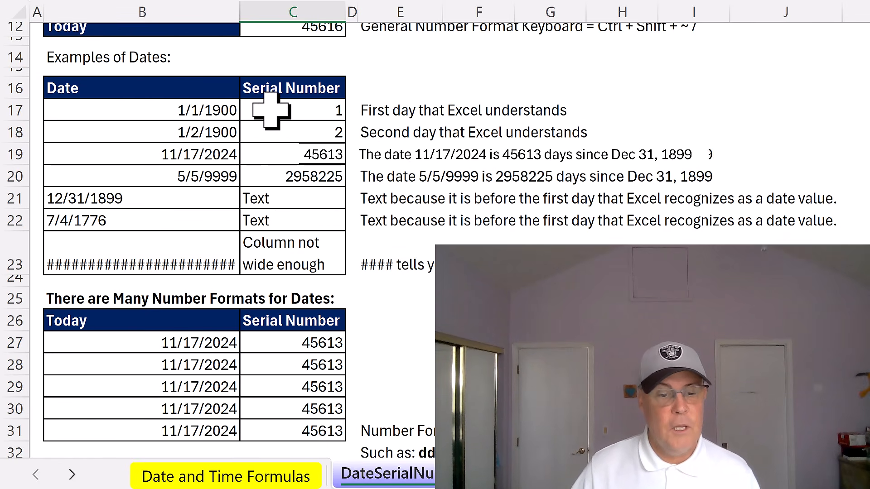
click(197, 111)
mouse_move(197, 111)
mouse_down()
mouse_move(218, 140)
mouse_move(208, 169)
mouse_up()
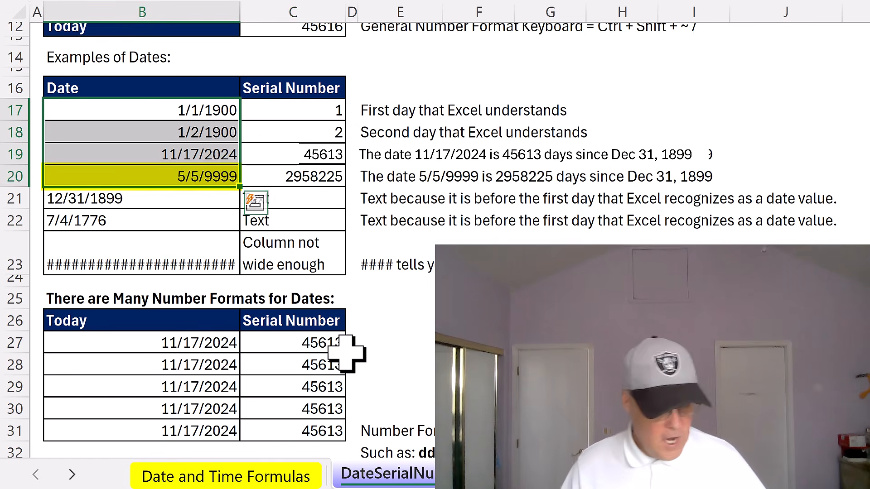
key(ctrl+shift+grave)
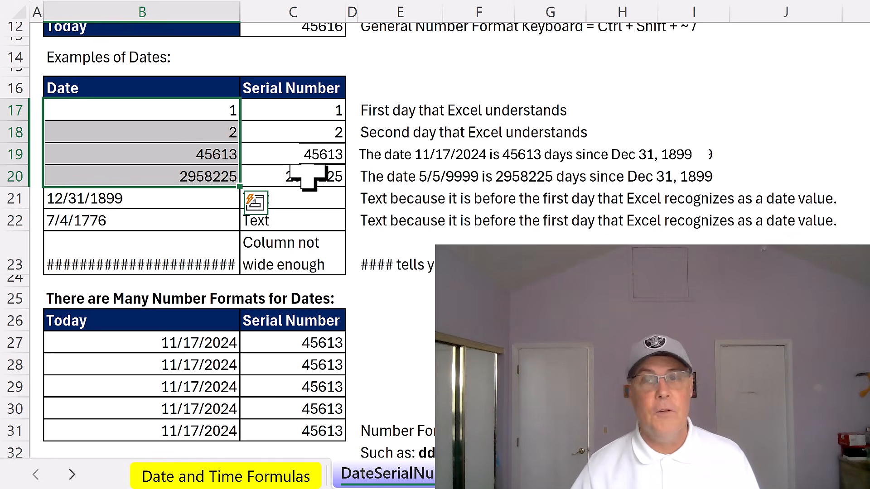
key(ctrl+z)
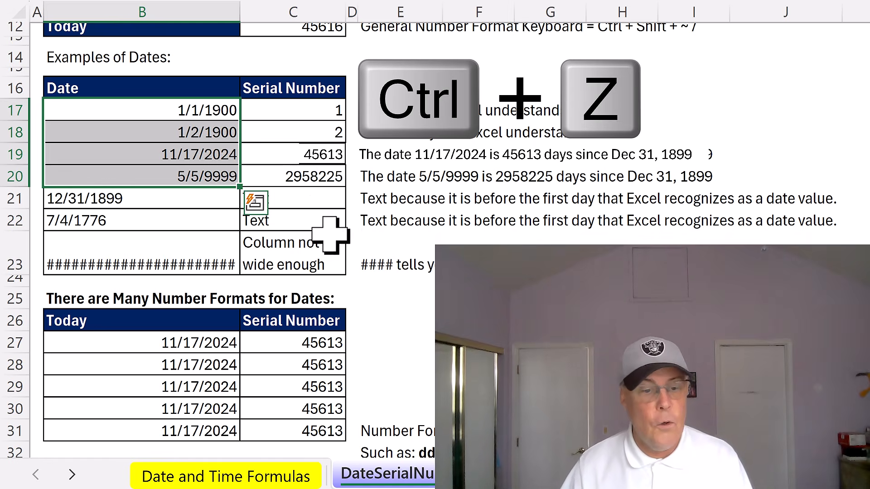
Select the text date in B21 and narrow column B until the example dates no longer fit.
click(183, 201)
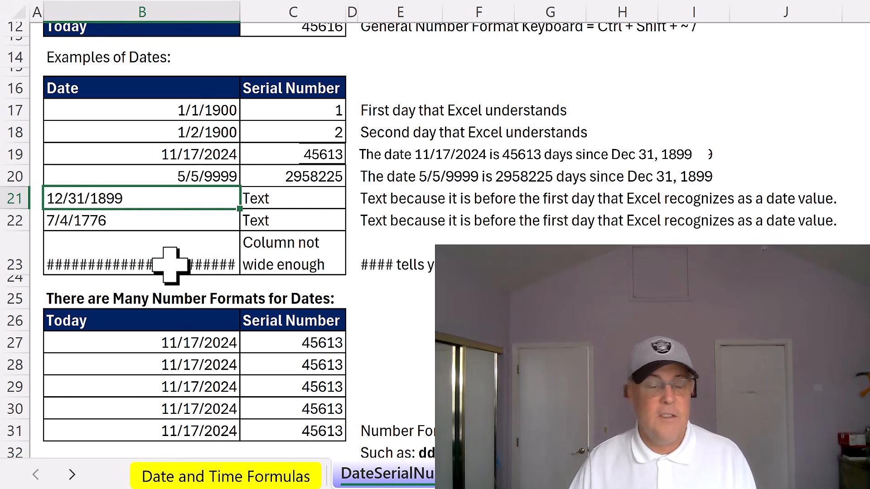
drag(245, 9, 98, 25)
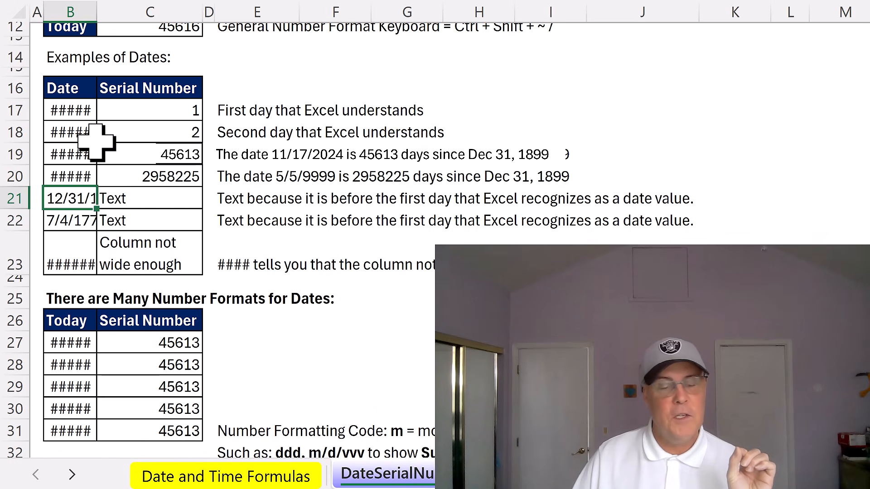
mouse_move(95, 142)
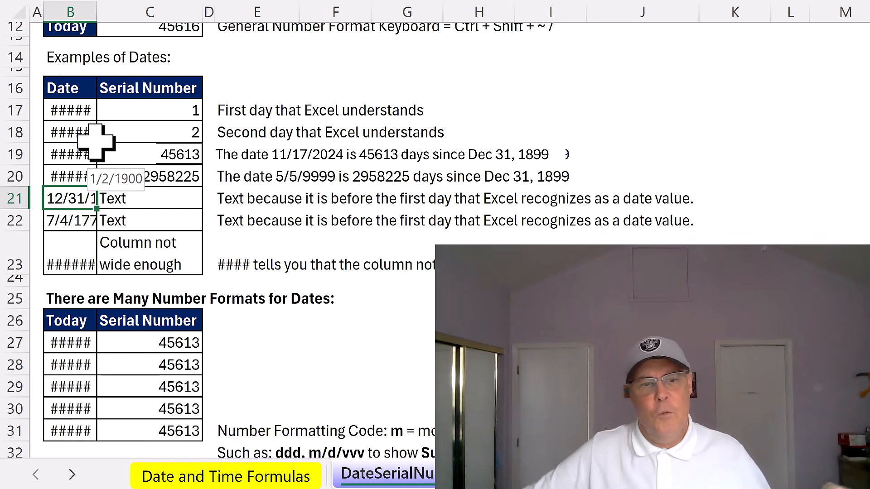
Format the date in B28 with the long date type *Wednesday, March 14, 2012, widening column B so that the dates fit.
drag(101, 10, 194, 54)
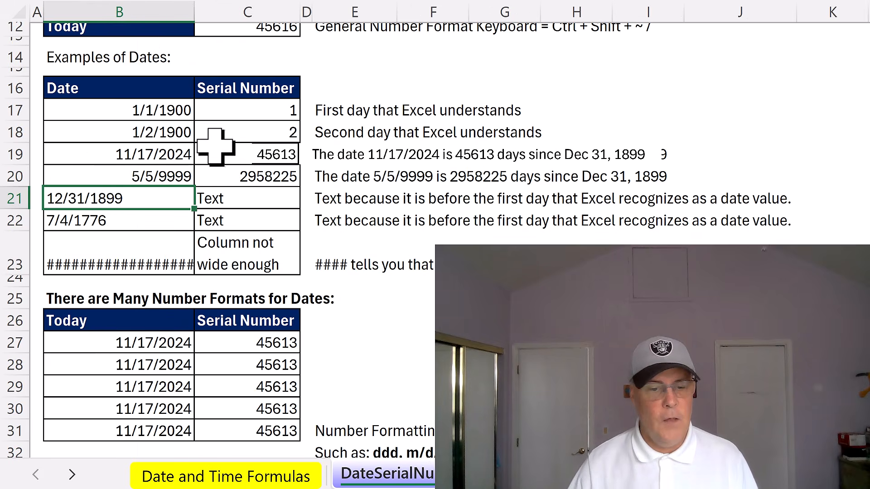
scroll(326, 151, down, 2)
scroll(326, 152, down, 1)
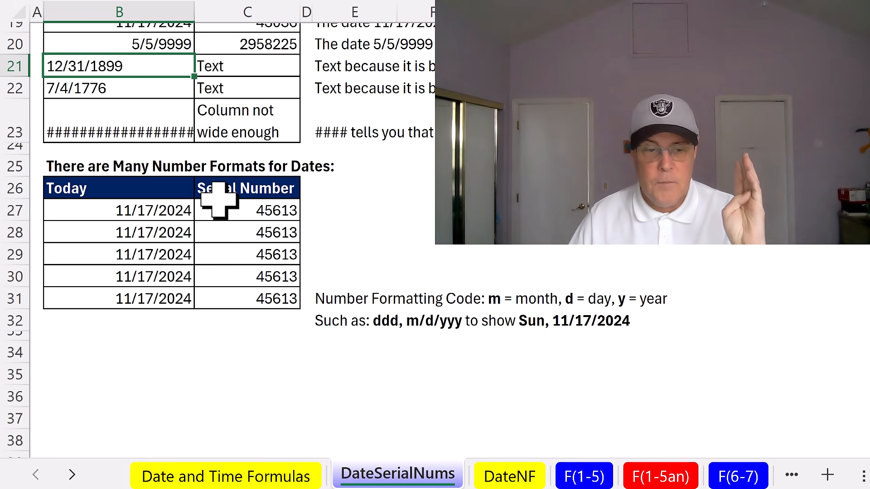
click(141, 240)
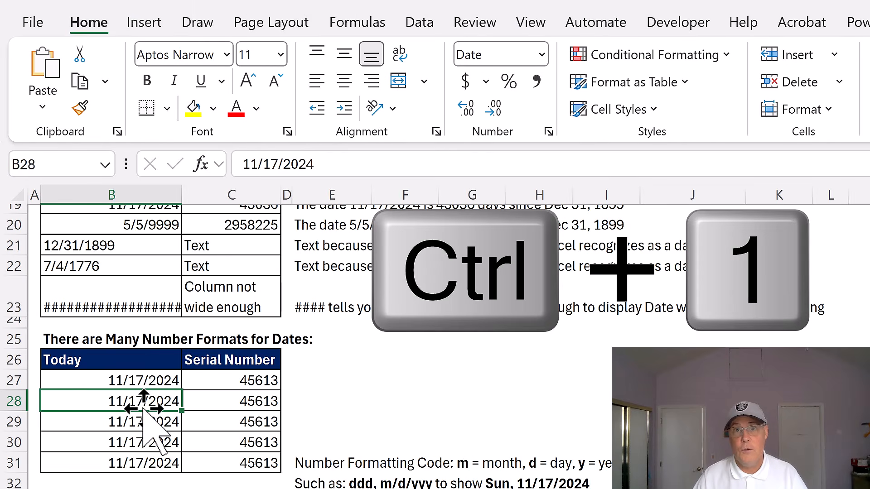
key(ctrl+1)
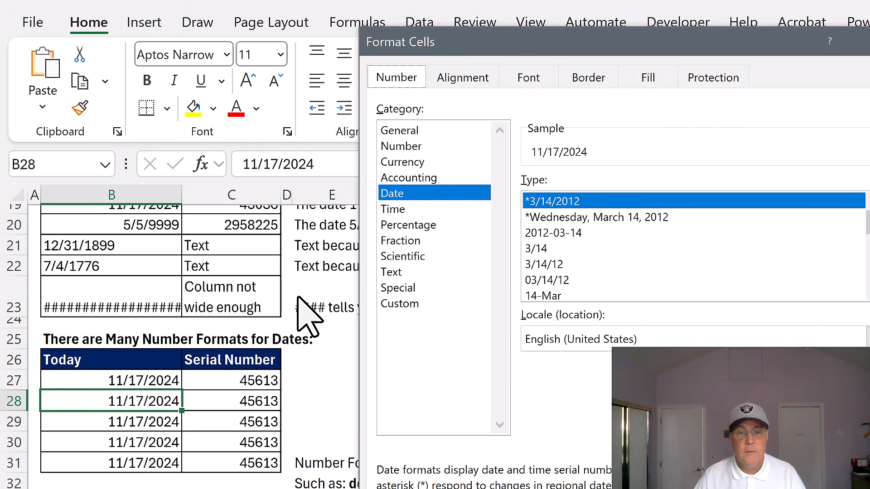
click(561, 217)
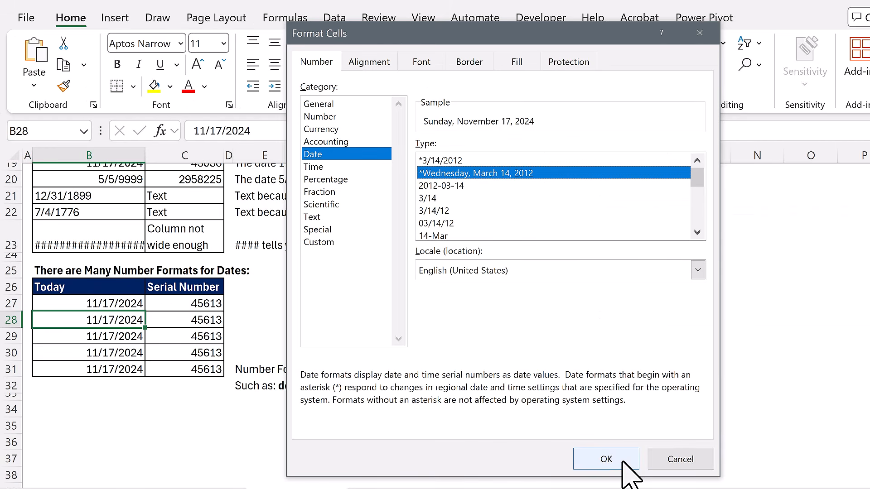
click(623, 462)
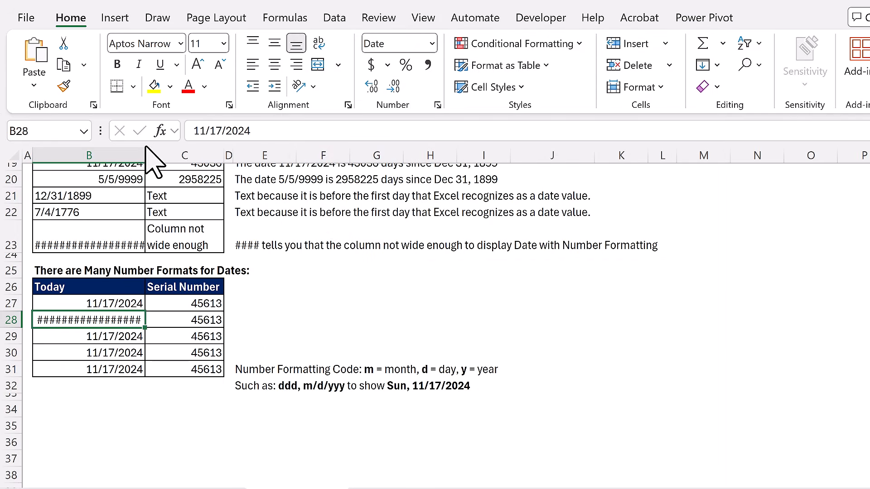
drag(143, 153, 185, 154)
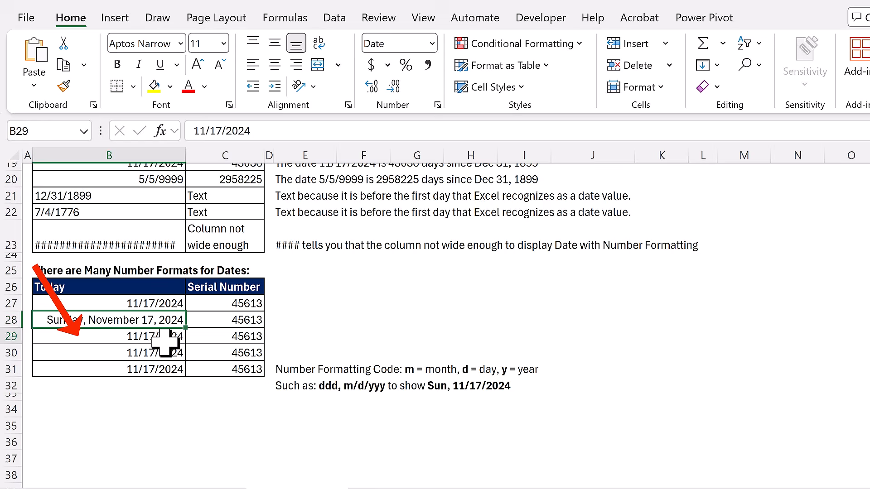
Format the date in B29 with the 3/14 date type and the date in B30 with the 14-Mar-12 type.
key(ctrl+1)
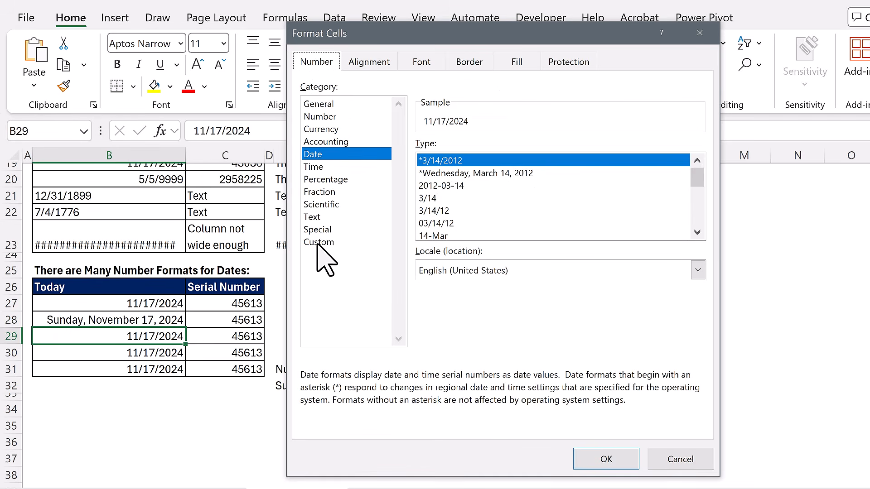
click(428, 198)
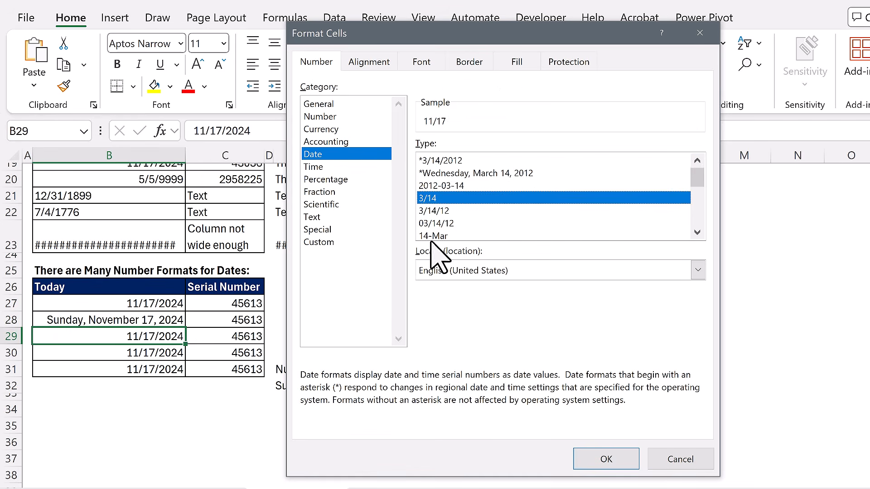
click(609, 464)
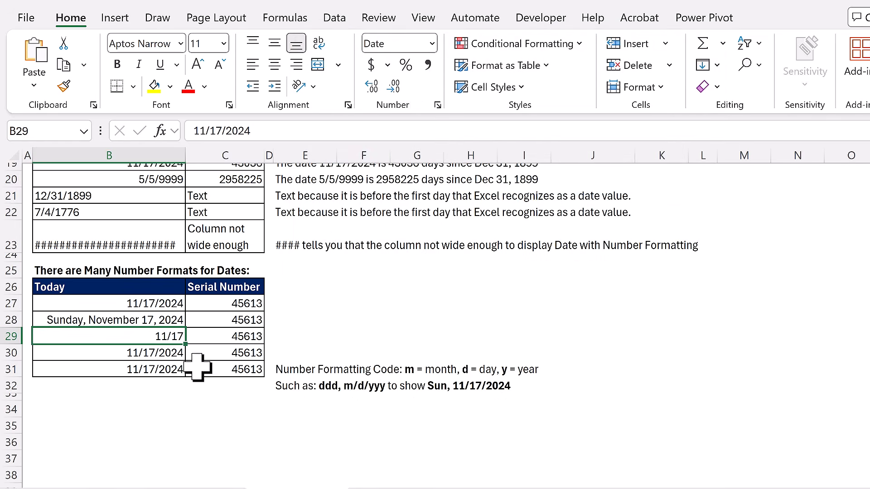
click(170, 355)
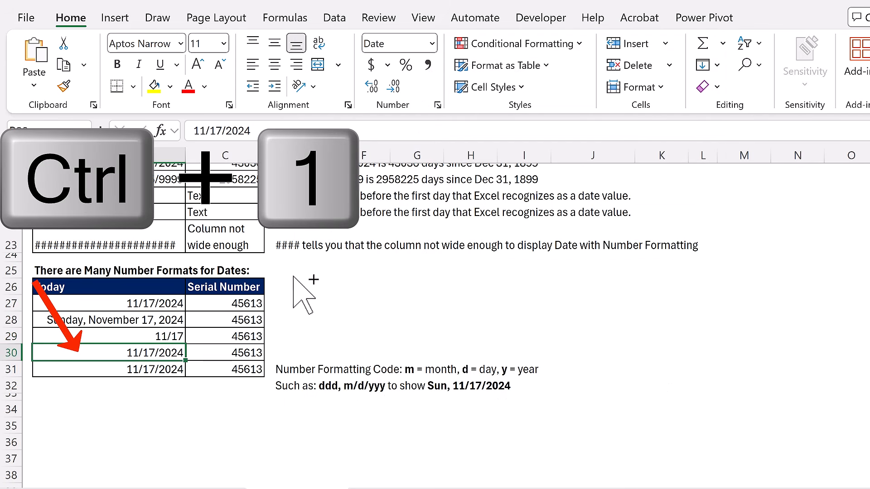
key(ctrl+1)
drag(433, 234, 433, 243)
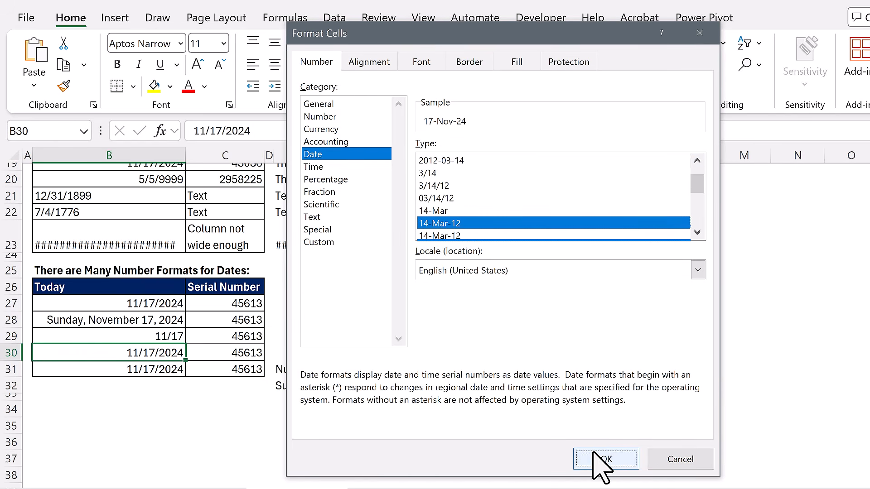
click(601, 466)
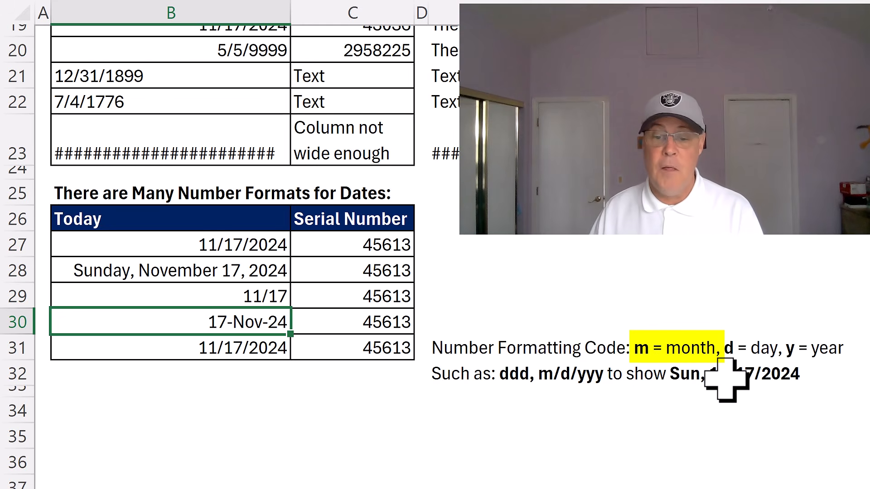
Enter the custom number format dddd, m/d/yyyy for the date in B31, trying ddd for the weekday first.
click(224, 347)
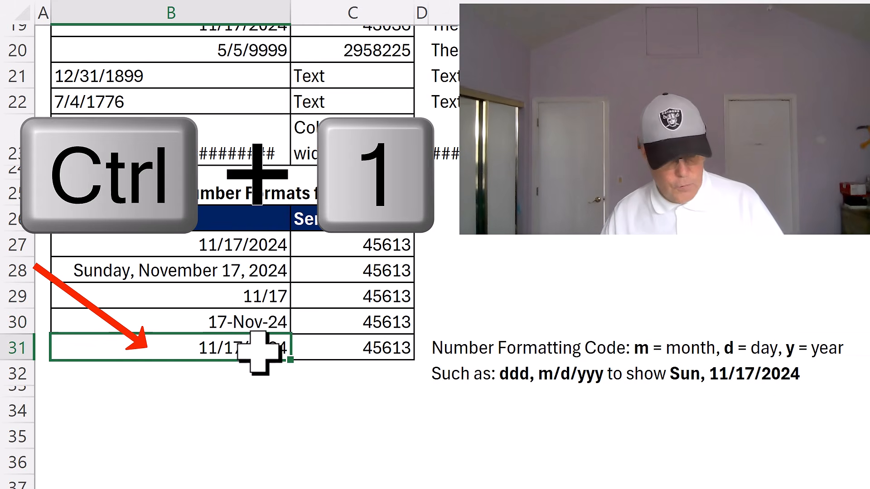
key(ctrl+1)
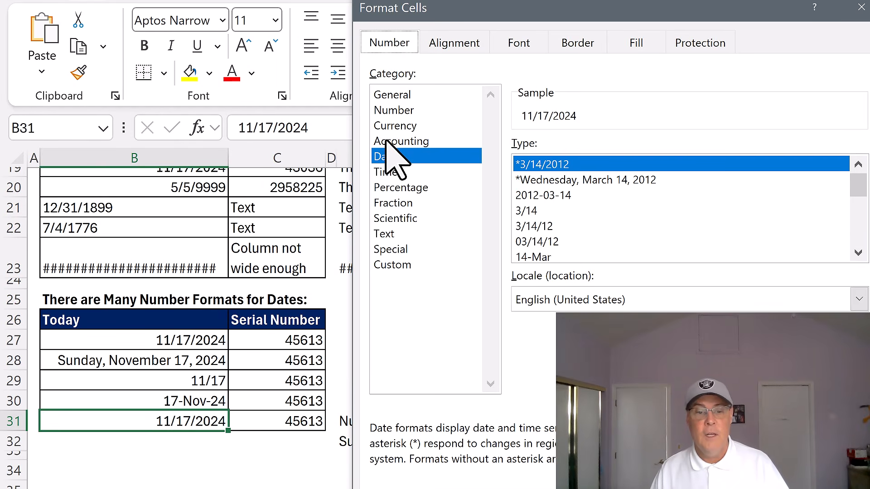
click(409, 263)
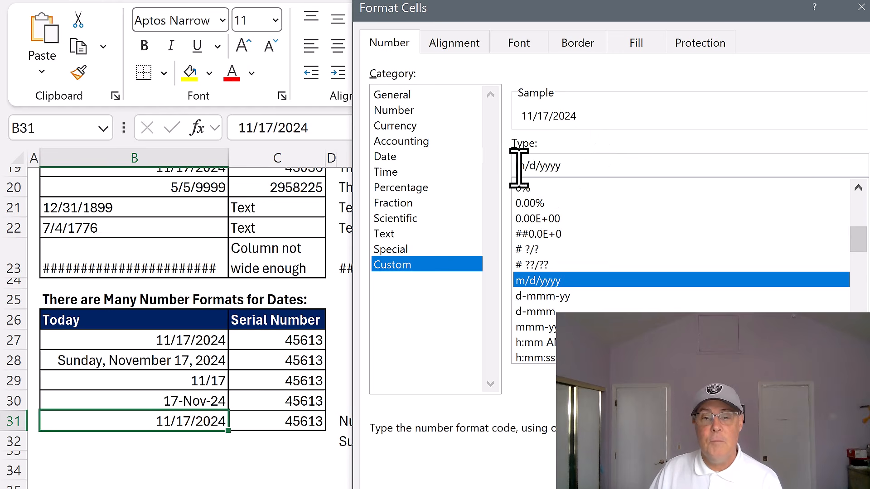
key(Home)
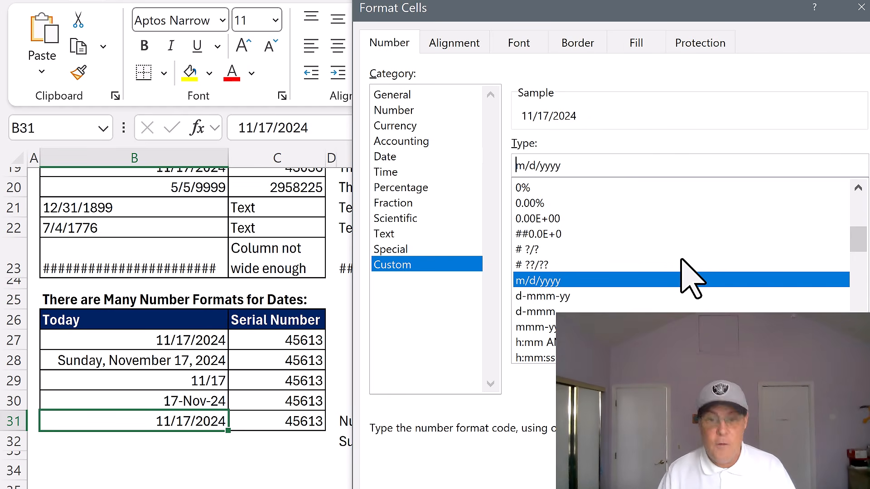
text(ddd,)
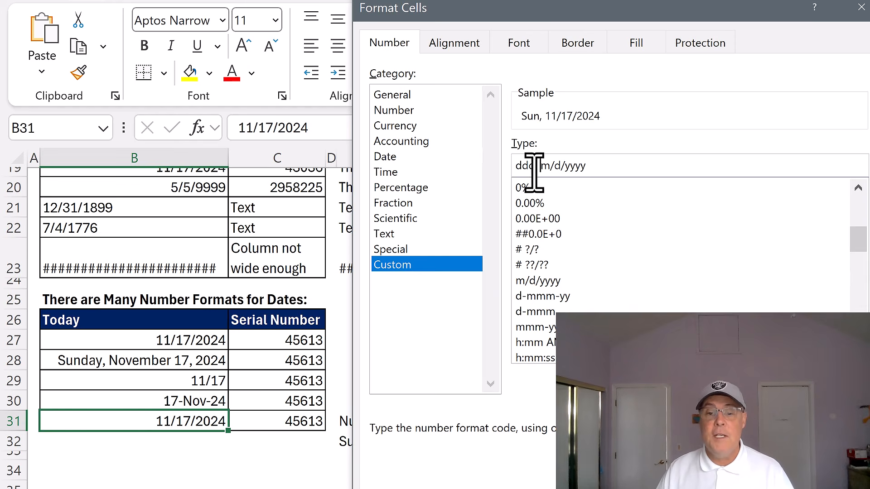
click(536, 166)
text(d)
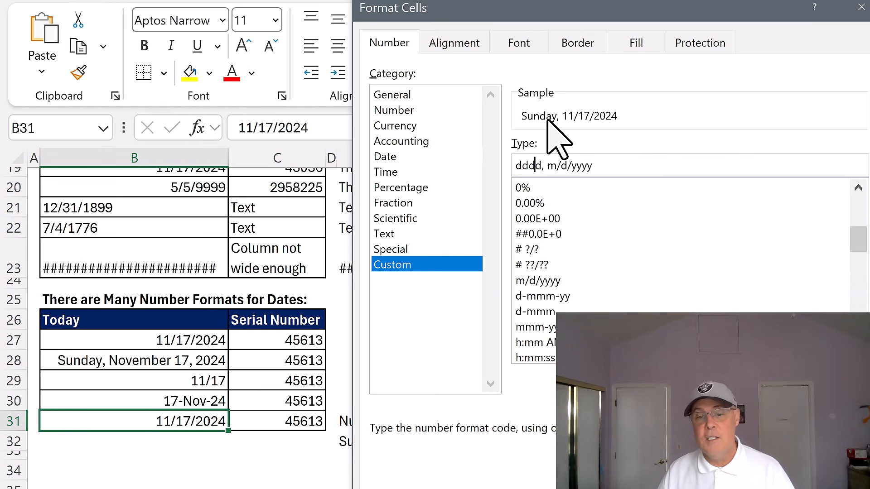
Preview the month codes mm, mmm and mmmm in B31's custom format, and restore the single m.
key(End)
key(Left)
key(Left)
key(Left)
key(Left)
key(Left)
key(Left)
key(Left)
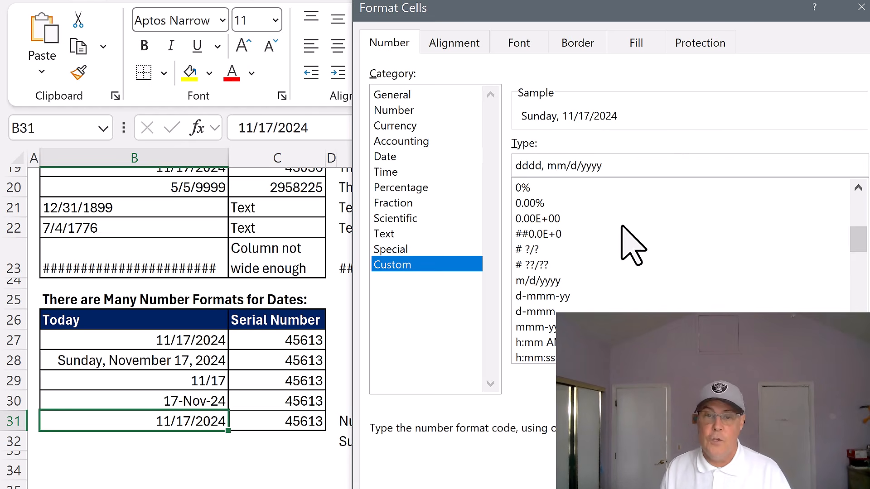
text(mm)
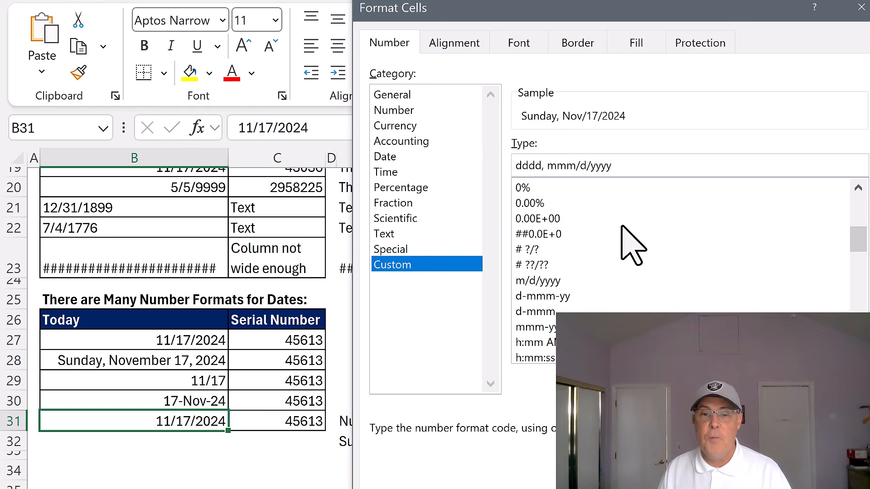
text(m)
key(BackSpace)
key(BackSpace)
key(BackSpace)
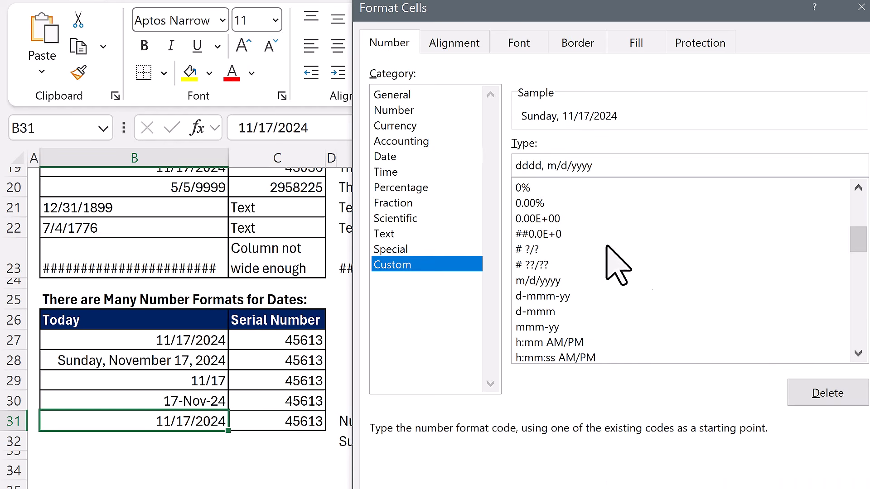
Apply the custom format dddd, m/d/yyyy to the date in B31.
key(Return)
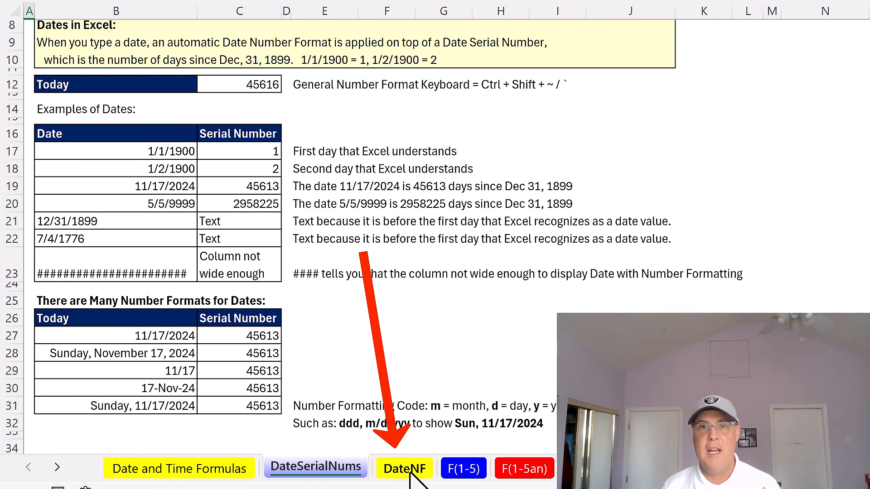
Open the DateNF sheet and examine its custom date format codes, selecting the d example in C11.
click(404, 469)
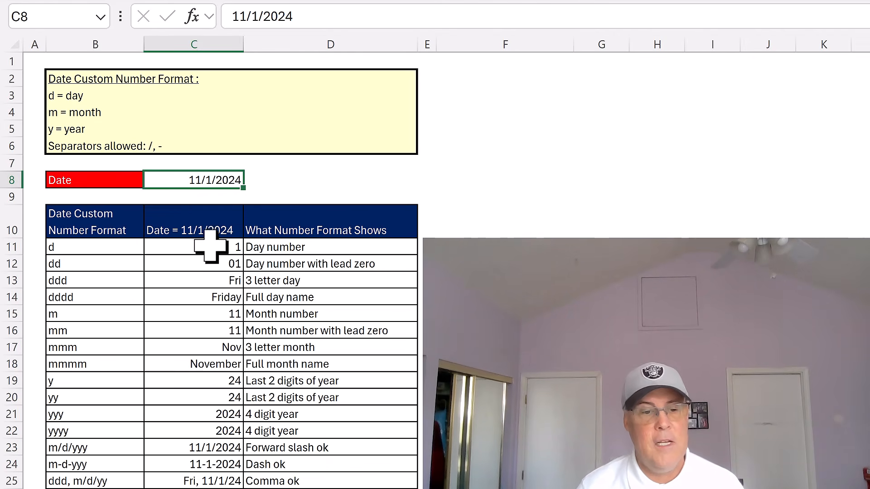
click(208, 260)
click(208, 247)
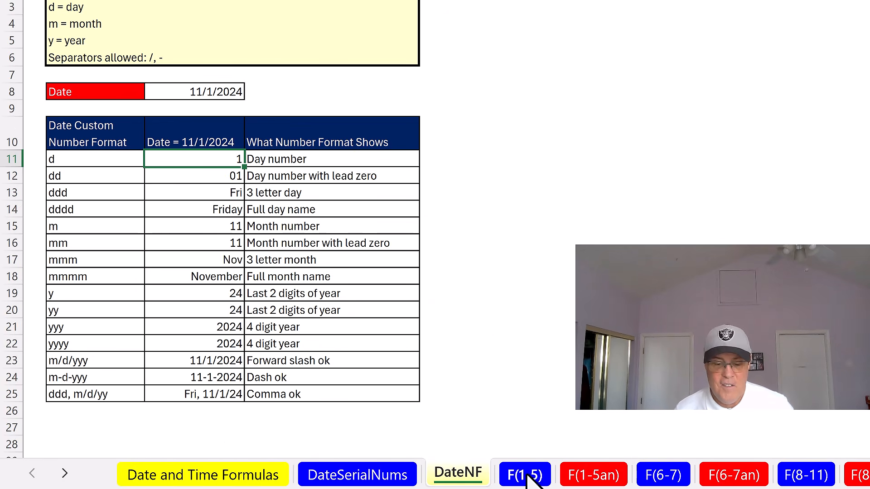
On the F(1-5) sheet, calculate the days until school starts in E5 with the formula =D5-C5.
click(528, 475)
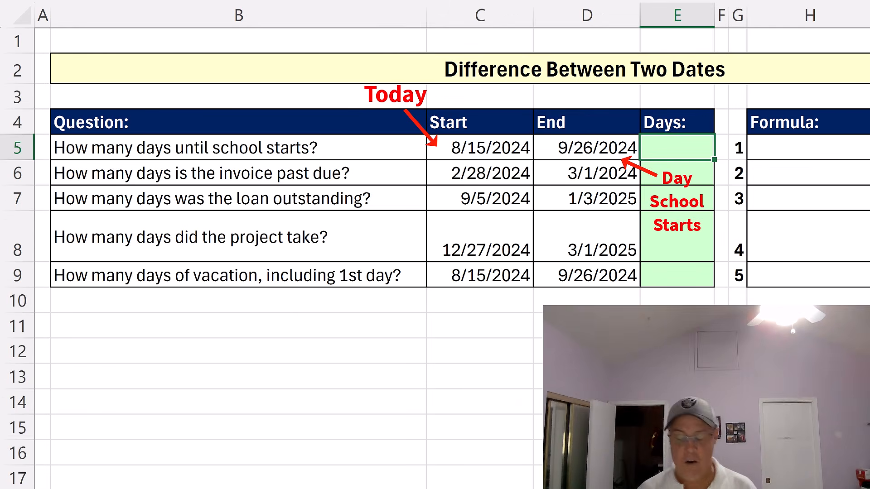
text(=)
key(Left)
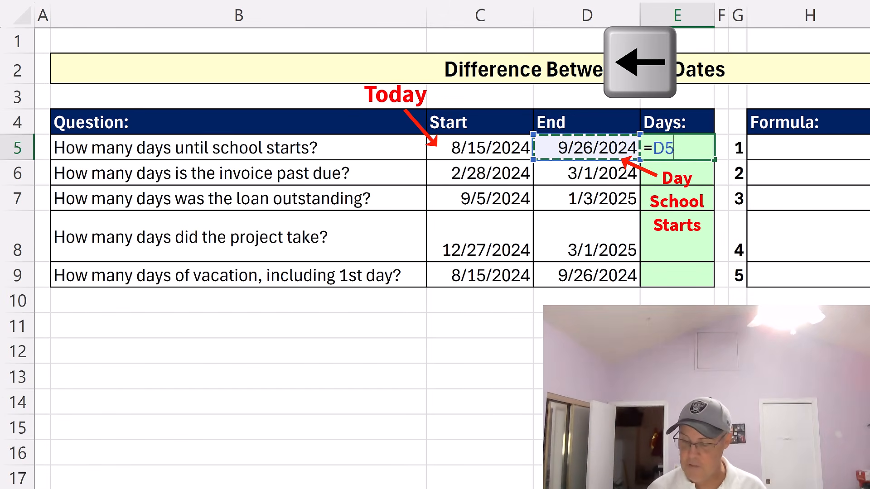
text(-)
key(Left)
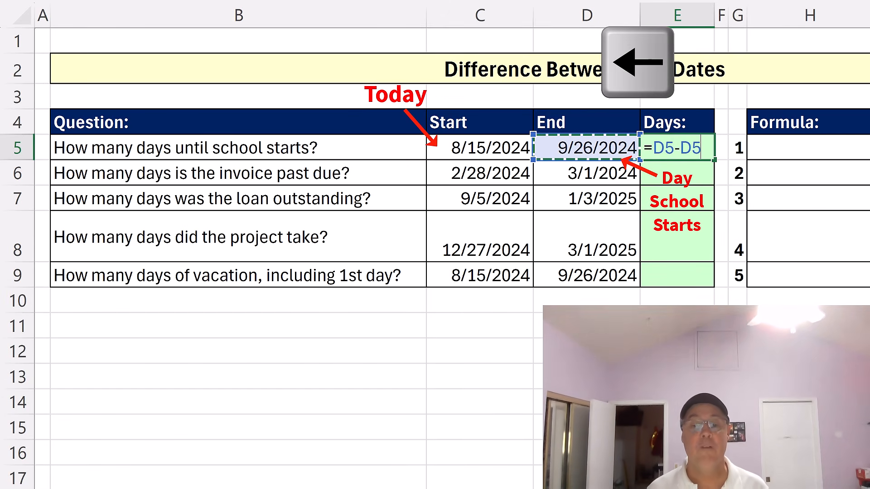
key(Left)
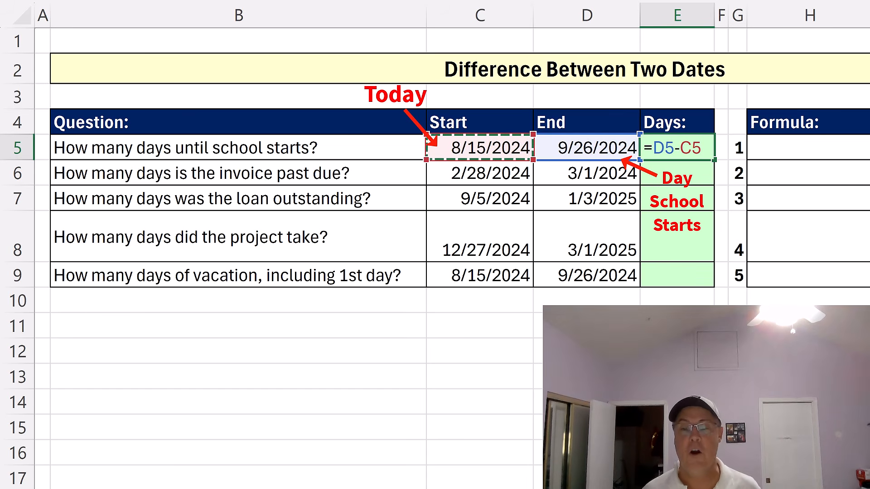
key(ctrl+Return)
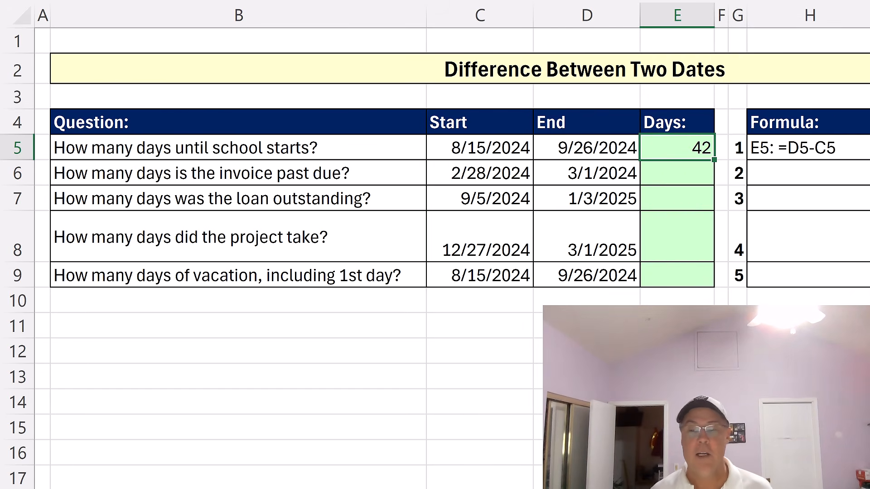
Check the cell references in E5 and copy its formula down to E7 for the invoice and loan questions.
key(F2)
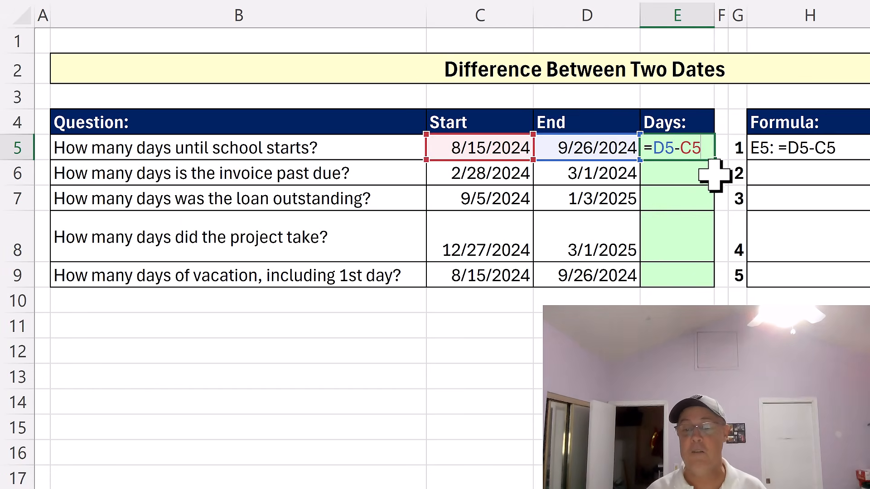
key(ctrl+Return)
drag(715, 164, 707, 212)
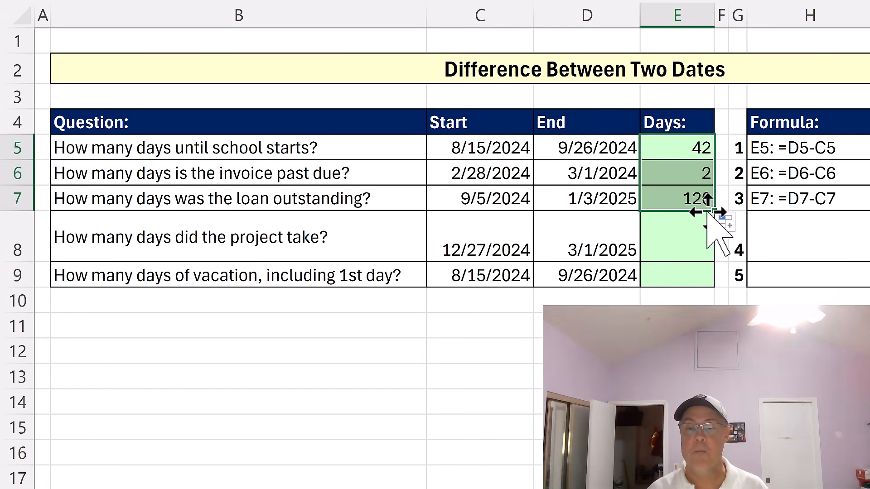
Examine the cell references of the copied formula in E6 for the invoice past-due days.
click(680, 174)
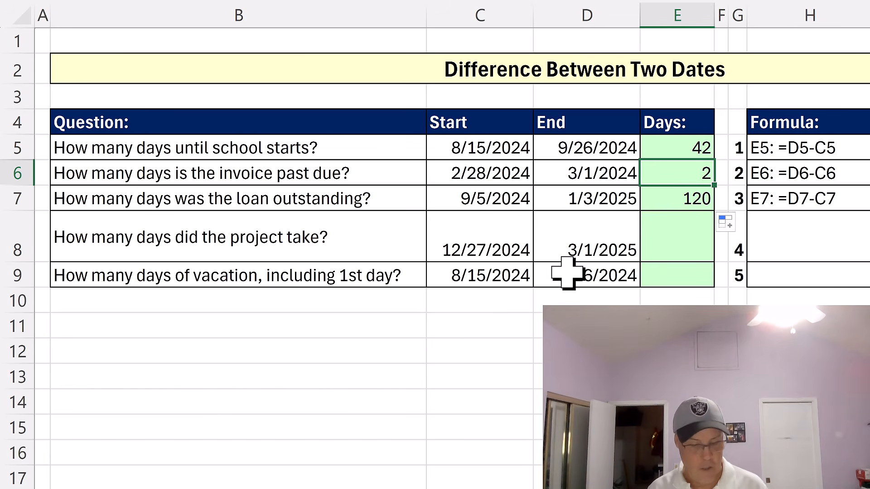
key(F2)
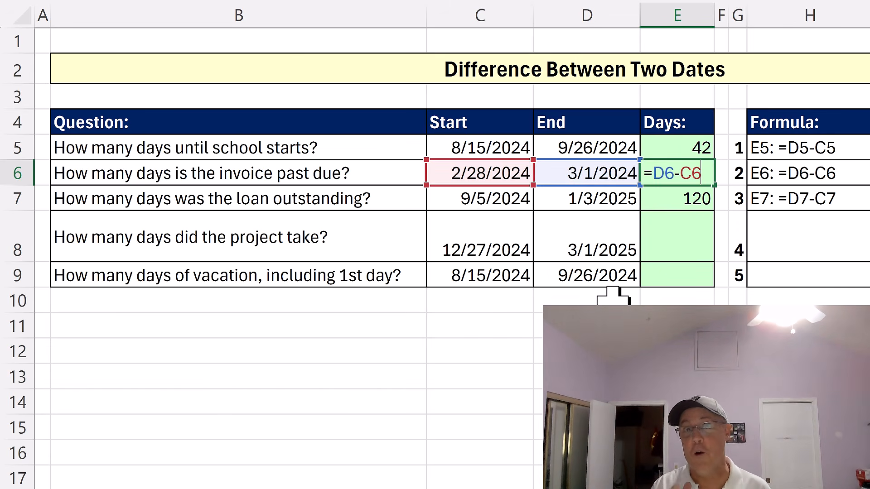
key(ctrl+Return)
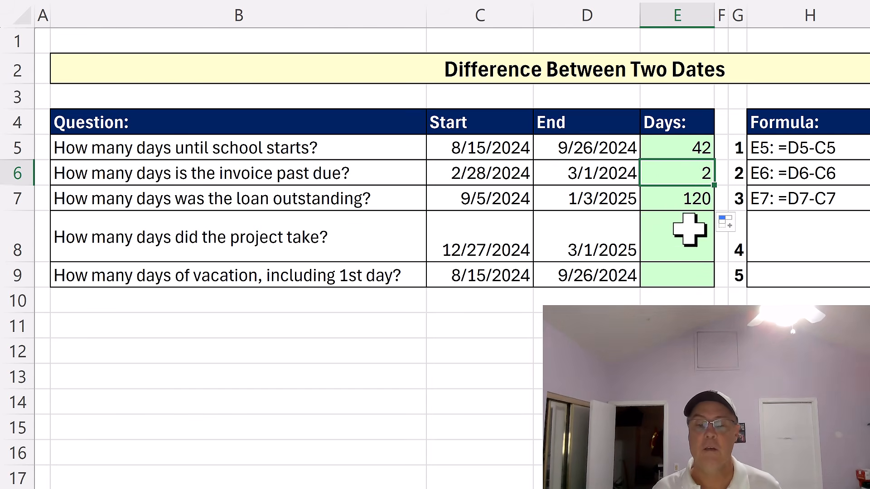
Calculate the project's duration including the first day in E8 with the formula =D8-C8+1.
click(680, 244)
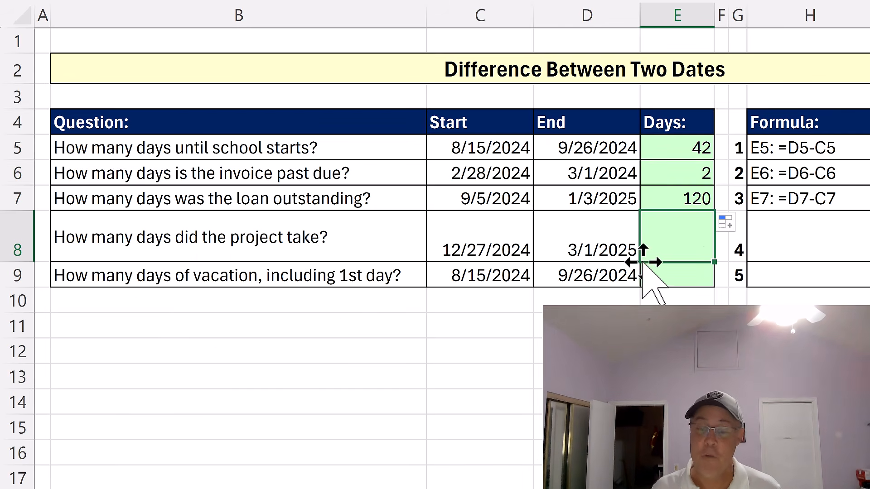
text(=)
key(Left)
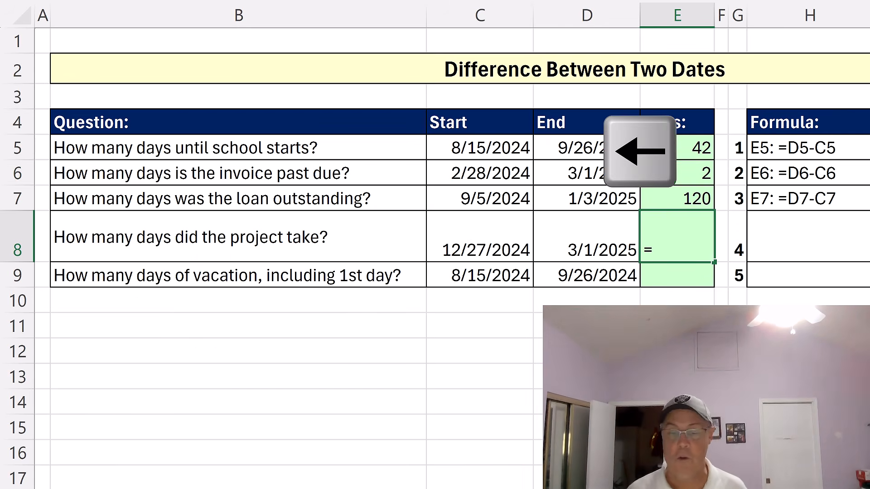
text(-)
key(Left)
key(Left)
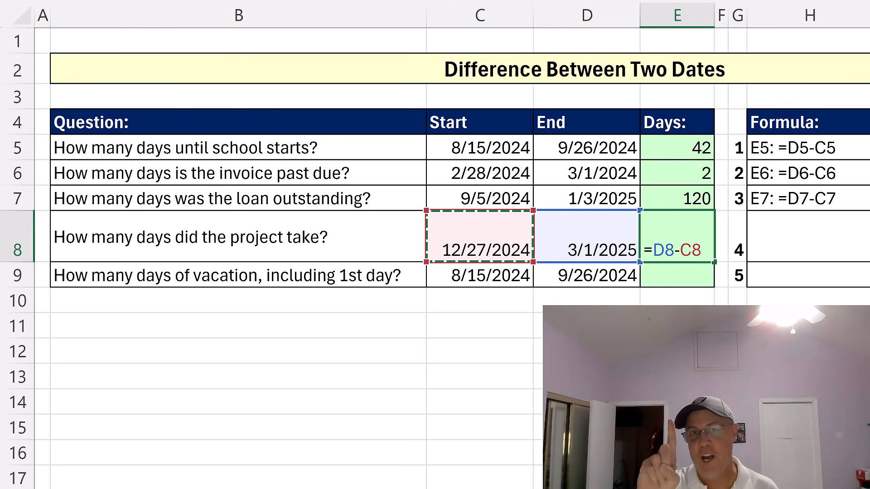
text(+1)
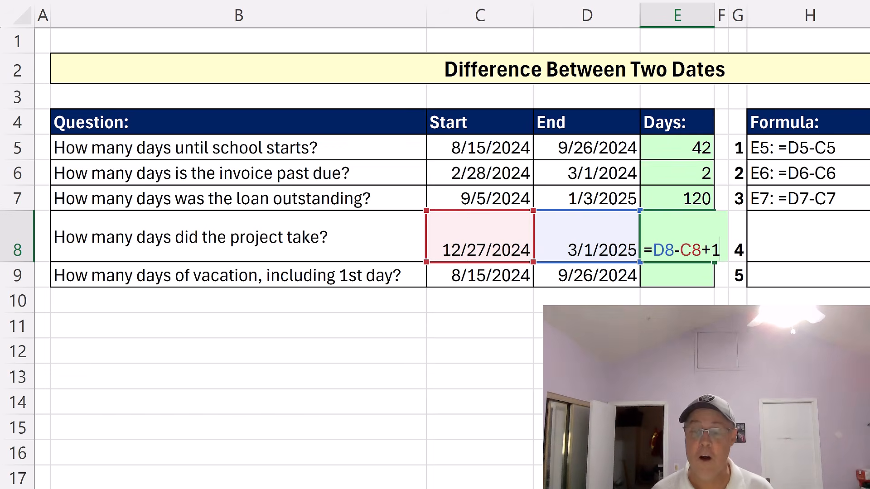
key(ctrl+Return)
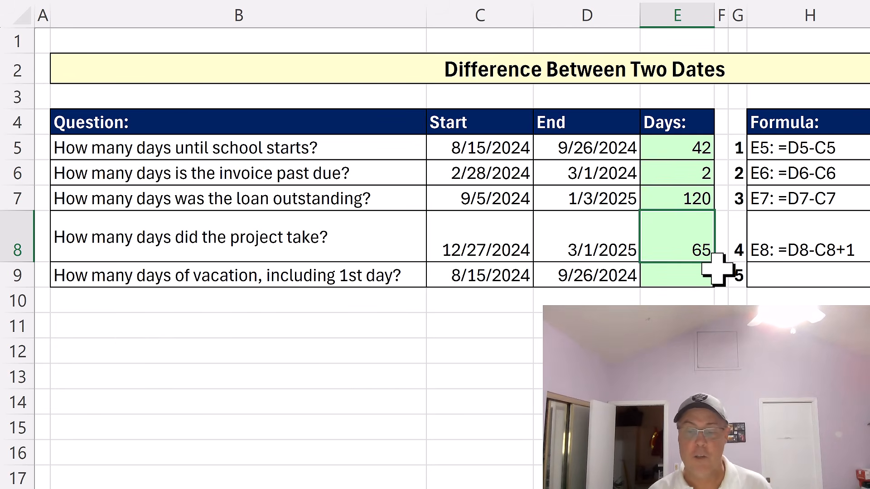
Copy the E8 formula down to E9 for the vacation question and check its cell references.
drag(714, 264, 709, 284)
click(699, 274)
key(F2)
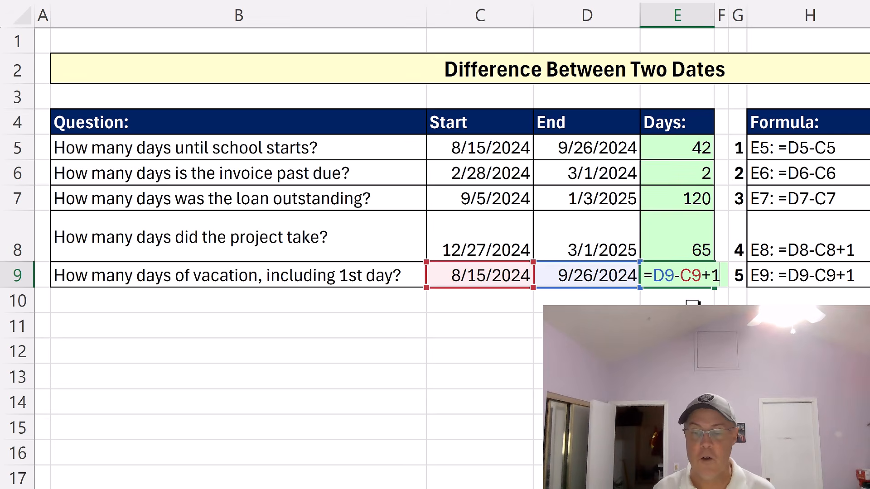
key(Escape)
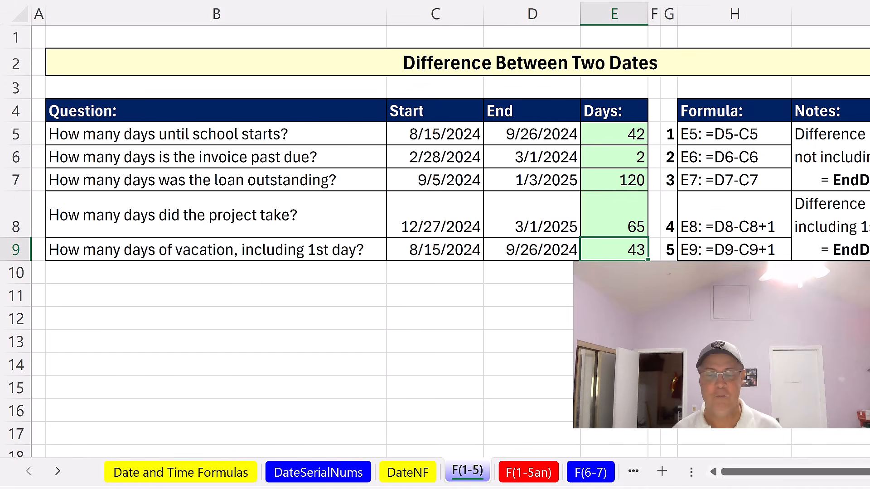
On the F(6-7) sheet, start a NETWORKDAYS.INTL formula in E5 with start date C5 and end date D5.
click(592, 473)
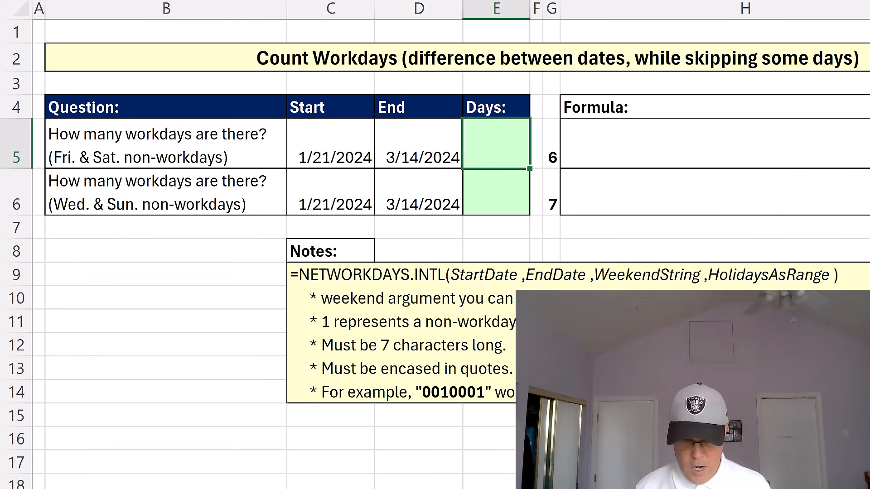
text(=net)
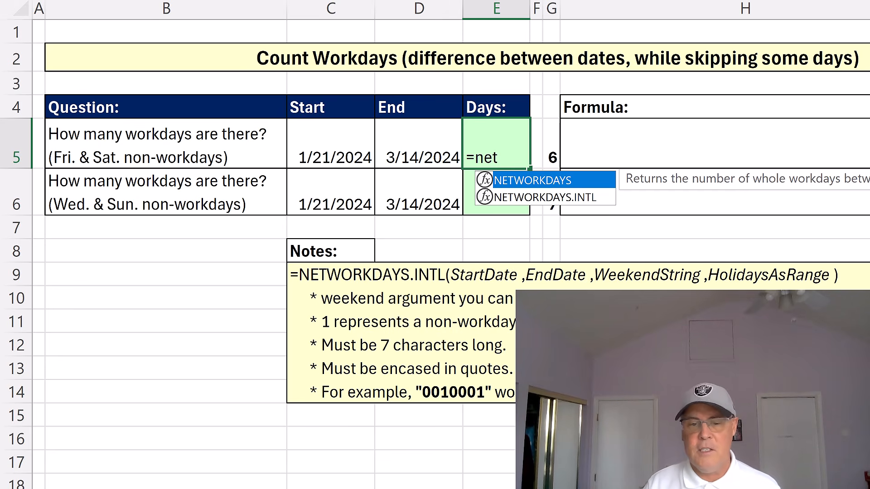
key(Down)
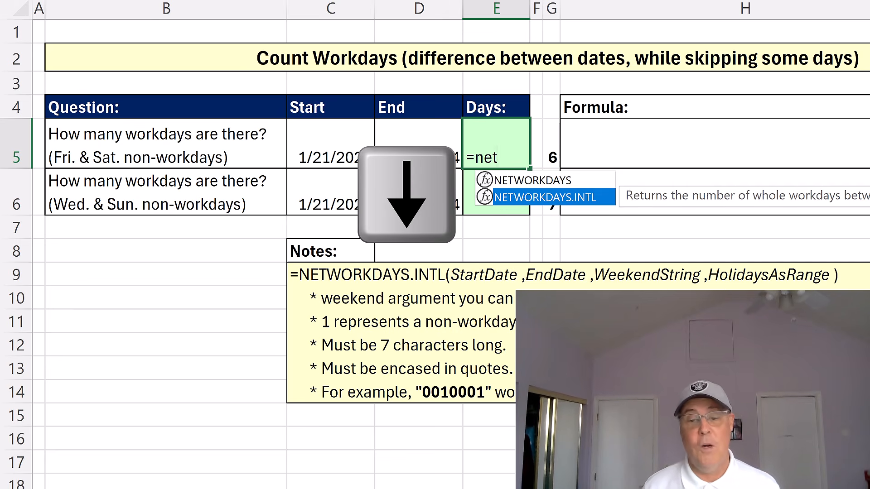
key(Tab)
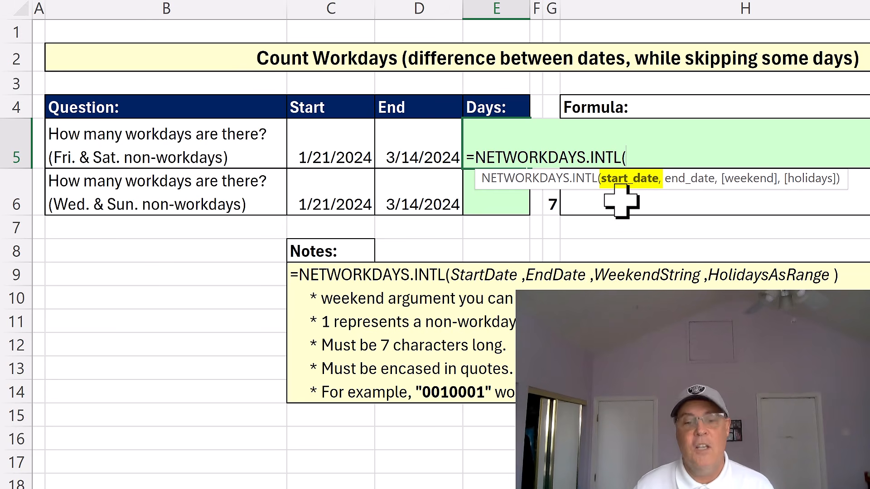
click(334, 144)
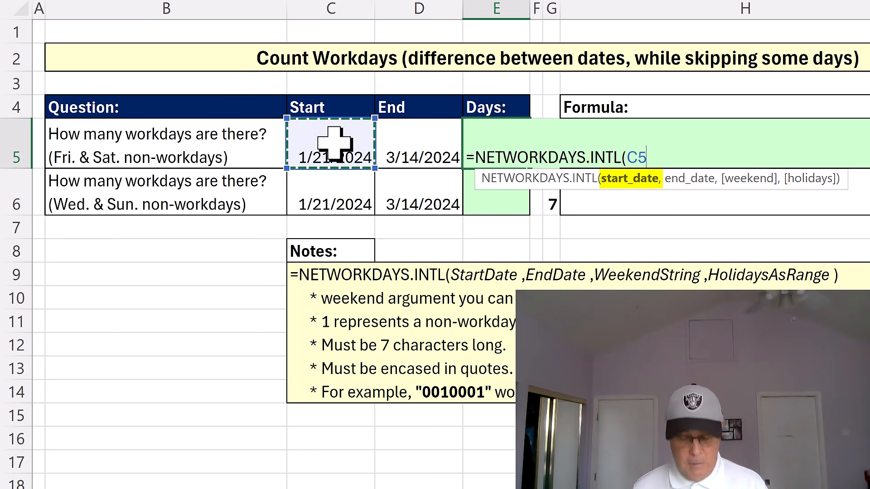
text(,)
click(425, 153)
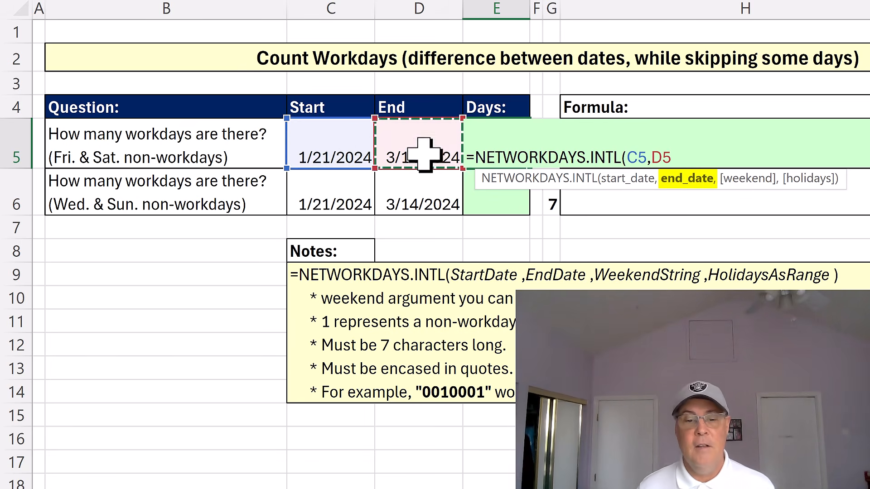
Complete the E5 workday formula with weekend option 7 - Friday, Saturday and the holidays range J5:J8.
text(,)
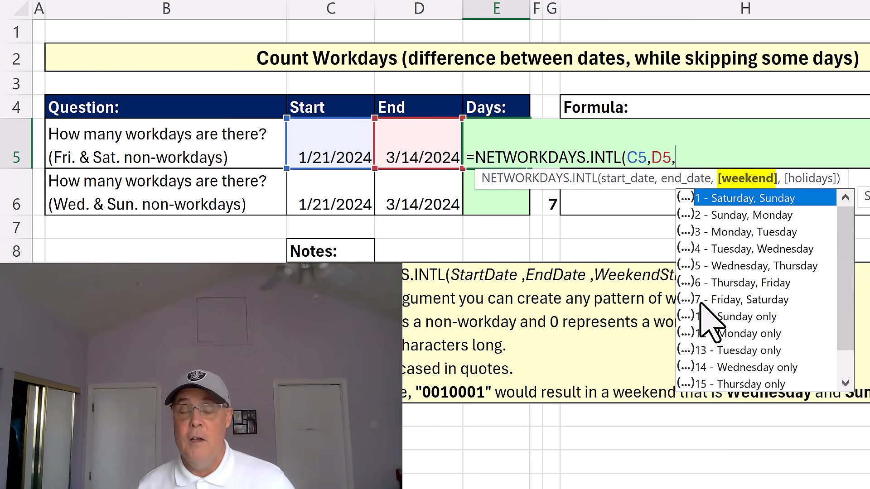
click(736, 300)
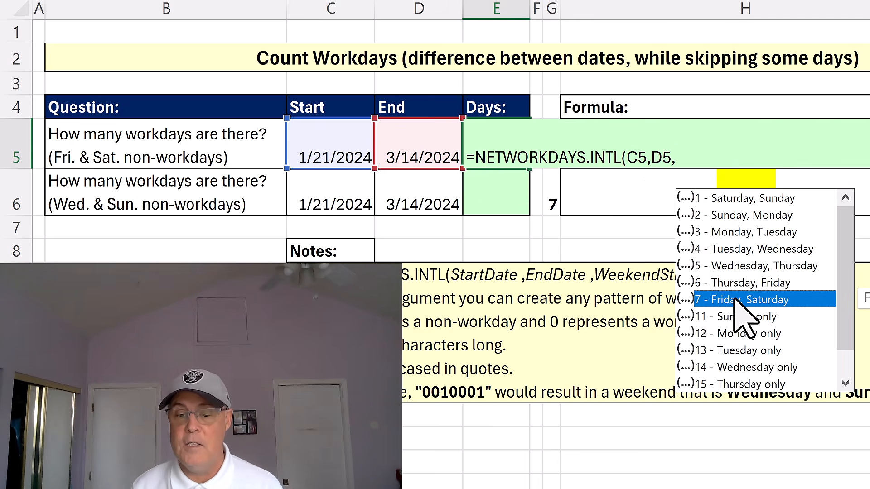
double_click(736, 300)
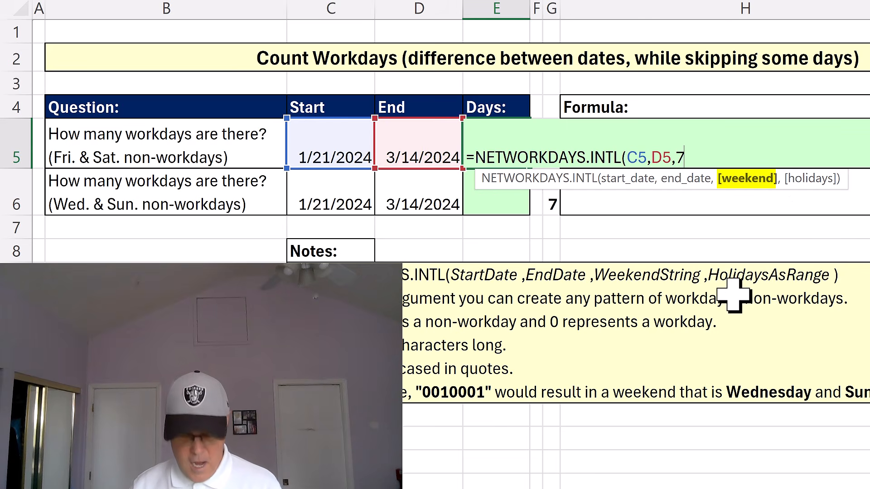
text(,)
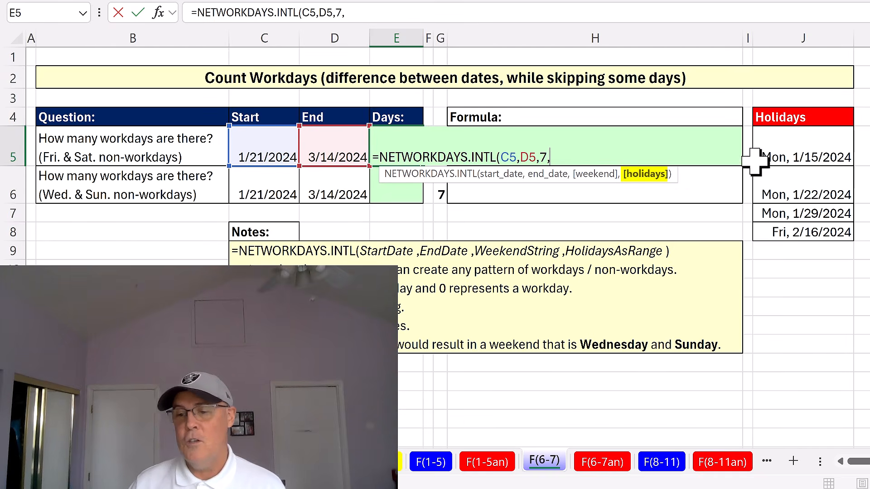
drag(770, 156, 776, 230)
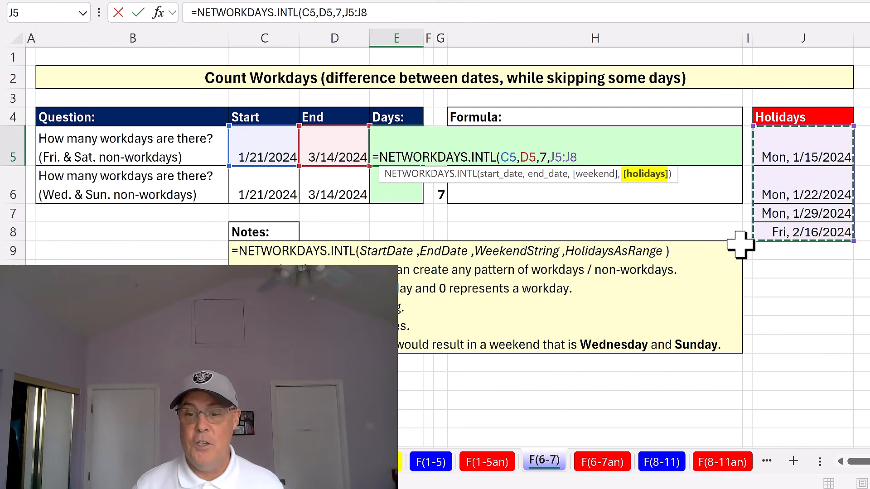
text())
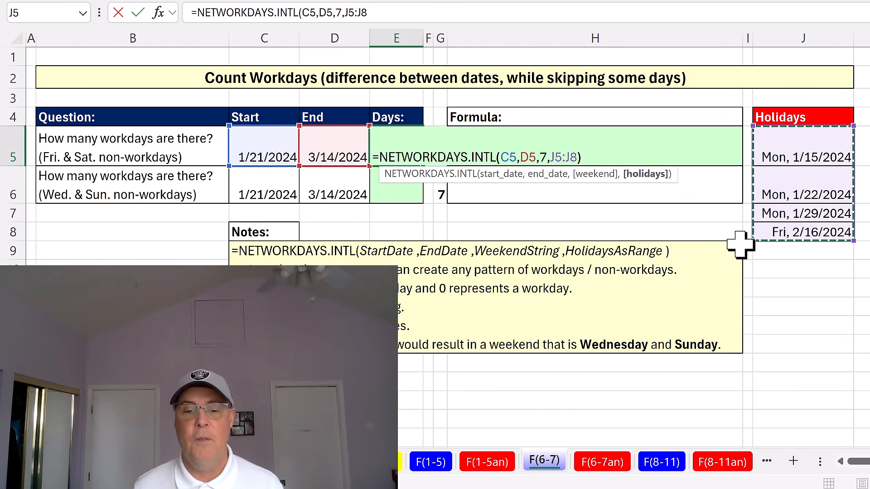
key(ctrl+Return)
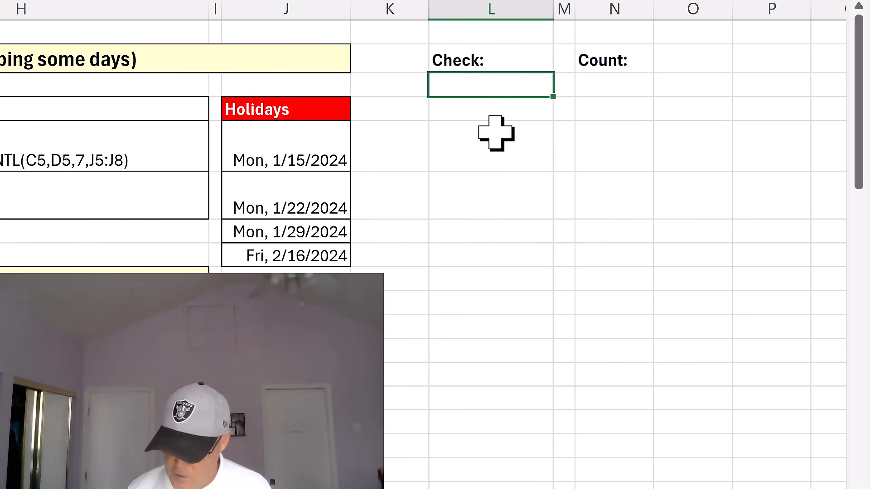
Enter 1/21/2024 under Check in L3 and fill a daily date series down the column to stop value 3/14/2024.
text(1/21/2024)
key(ctrl+Return)
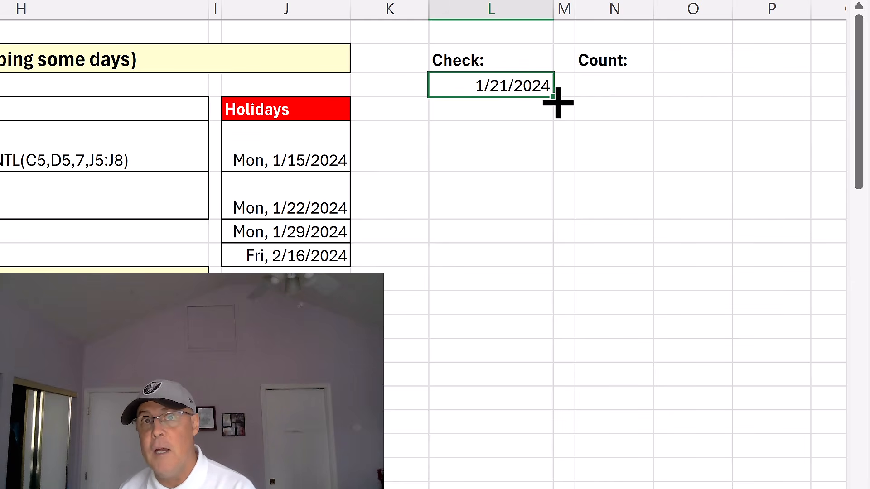
mouse_move(558, 103)
mouse_down()
mouse_move(553, 116)
mouse_move(552, 107)
mouse_up()
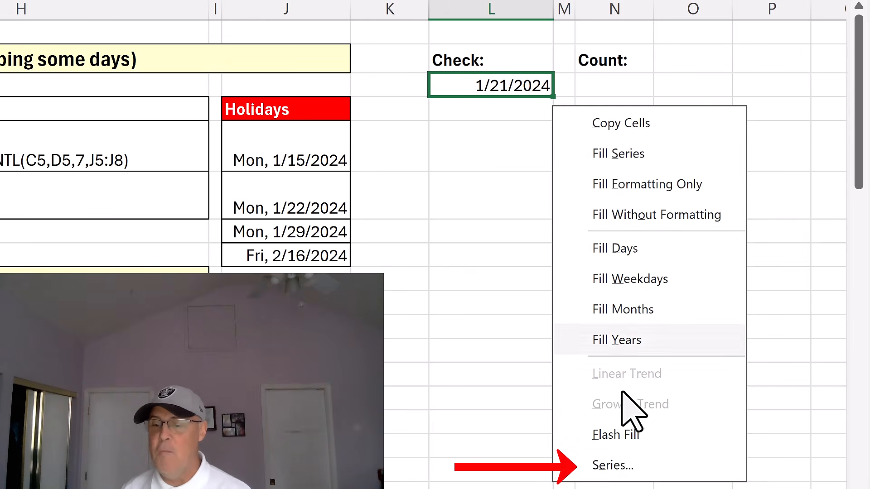
click(633, 469)
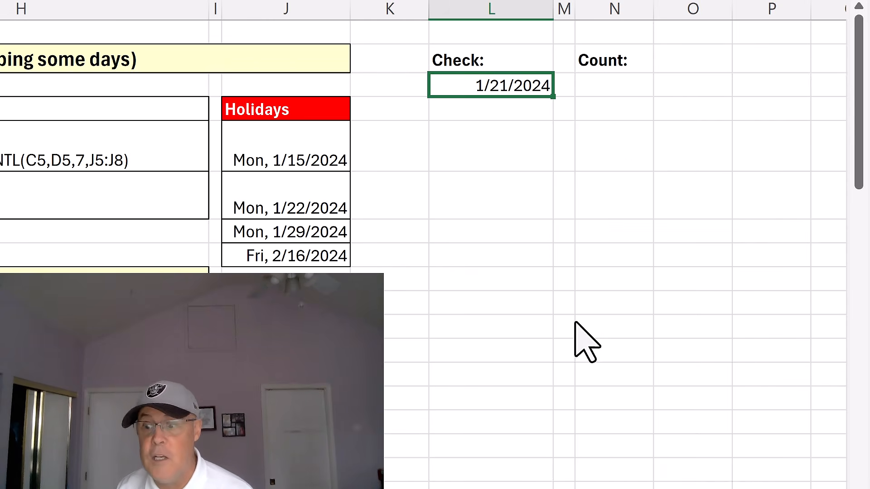
click(445, 231)
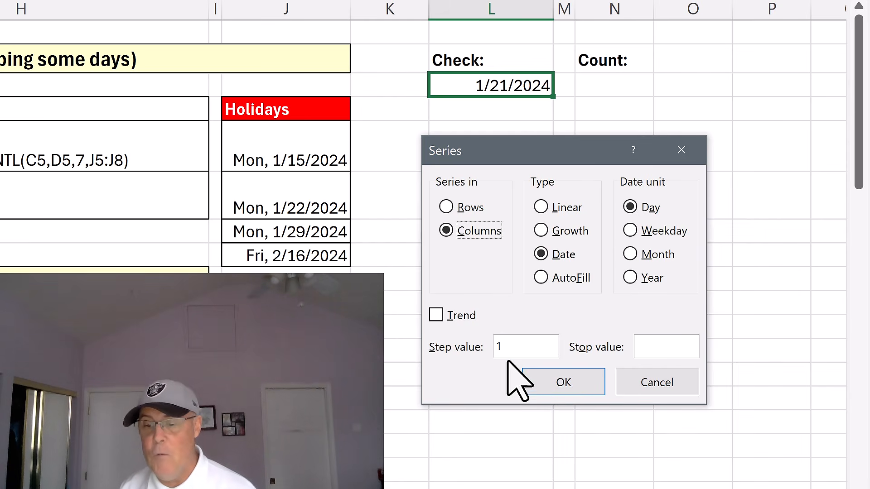
click(649, 346)
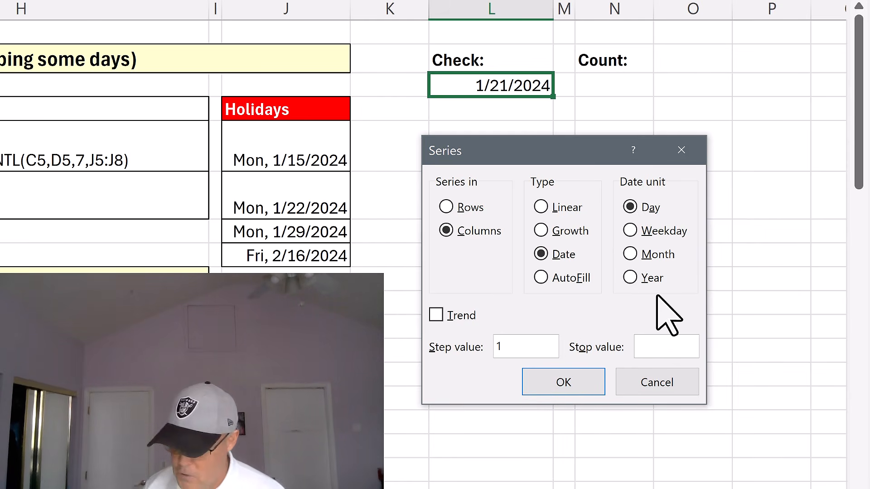
text(3/14/2024)
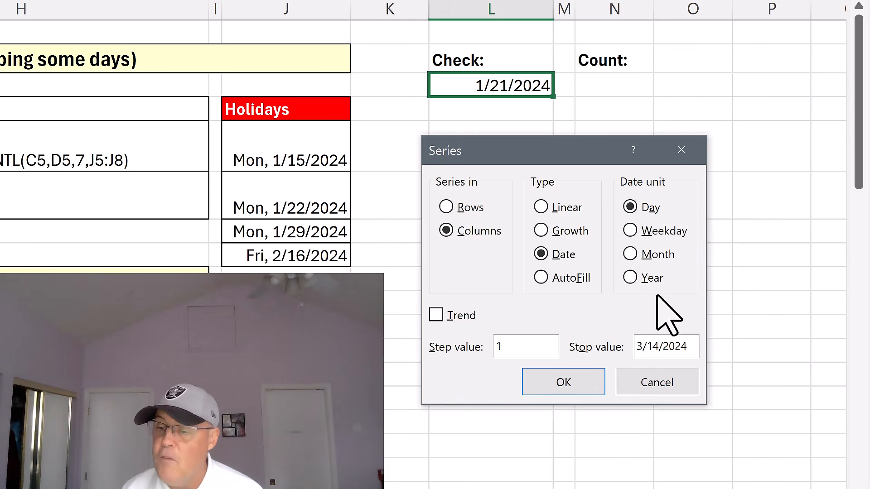
click(574, 384)
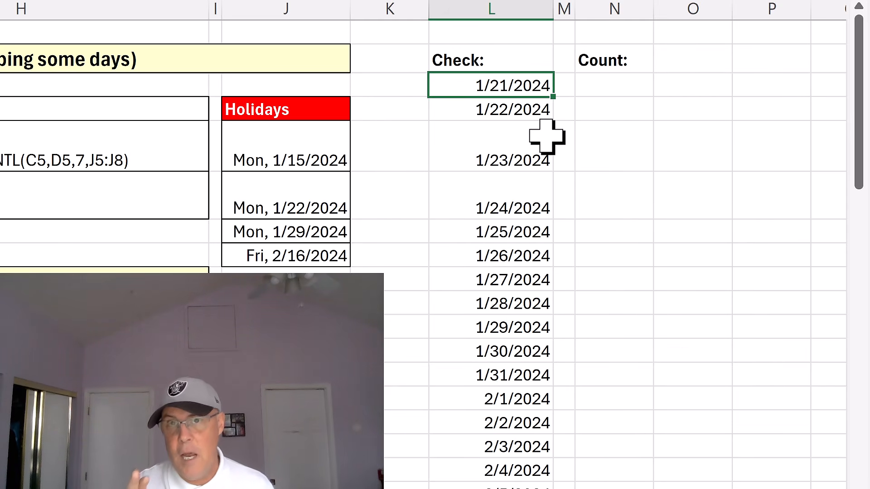
Format all dates in the Check column with the custom number format ddd, m/d/yyyy.
key(ctrl+shift+Down)
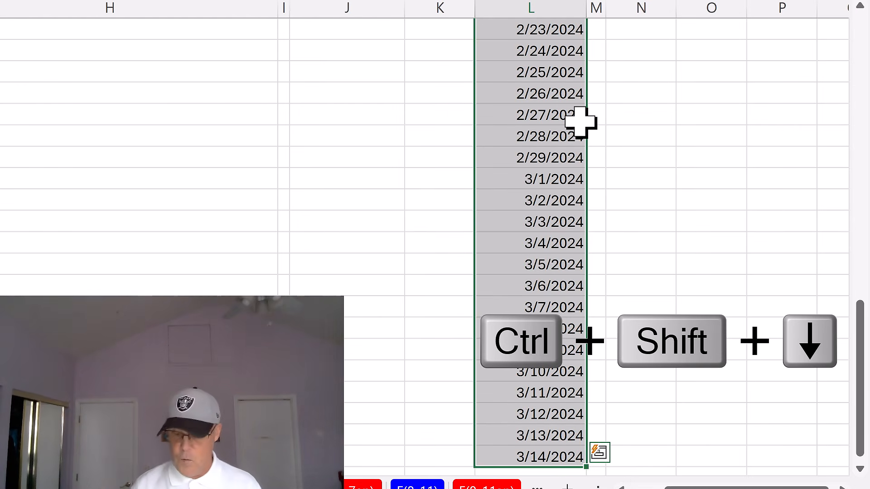
key(ctrl+BackSpace)
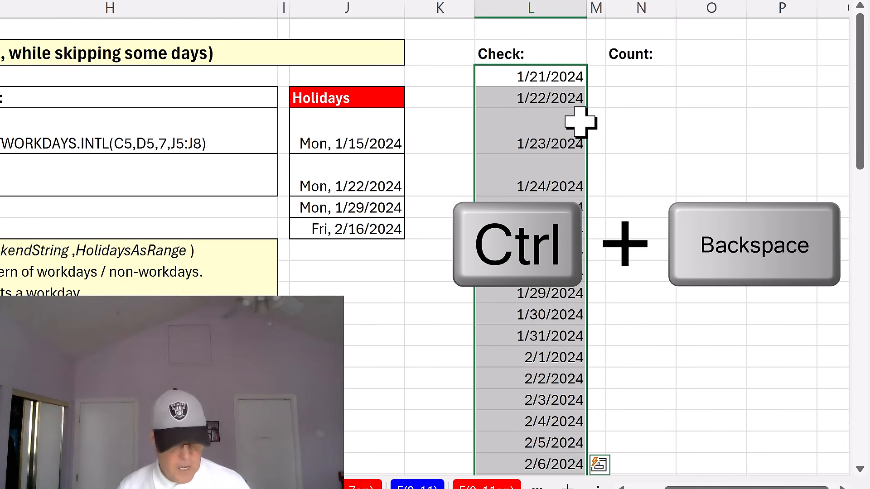
key(ctrl+1)
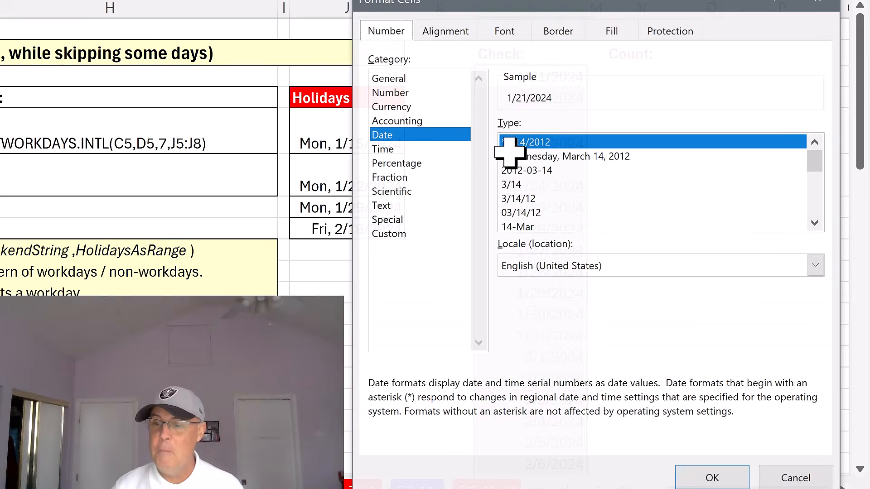
click(397, 234)
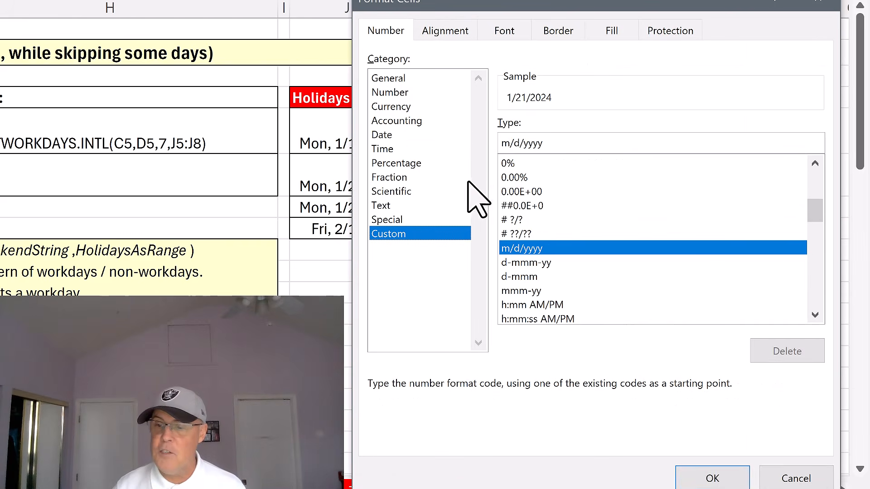
click(504, 144)
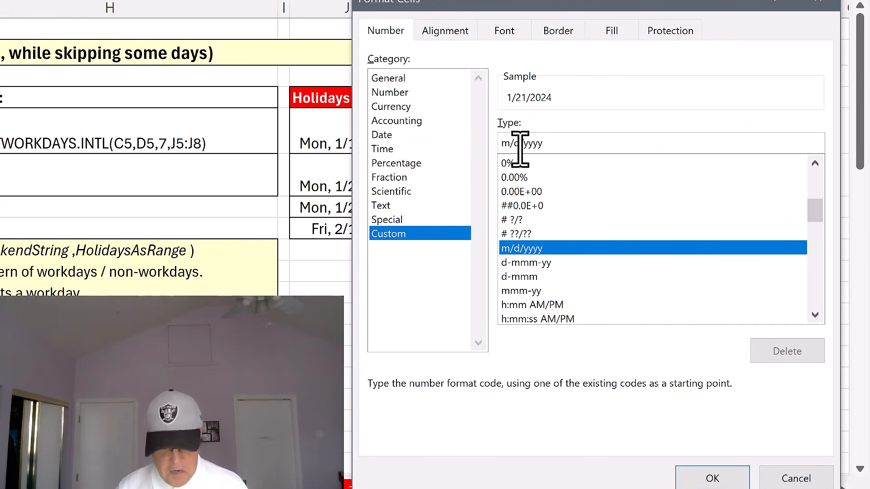
text(ddd,)
key(Return)
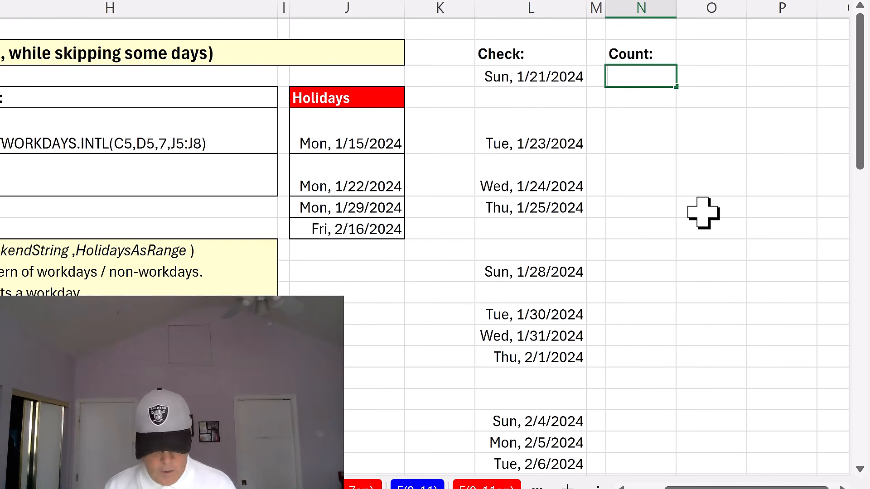
Enter a COUNT formula under Count in N3 covering all dates in the Check column from 1/21/2024 to 3/14/2024.
text(=coun)
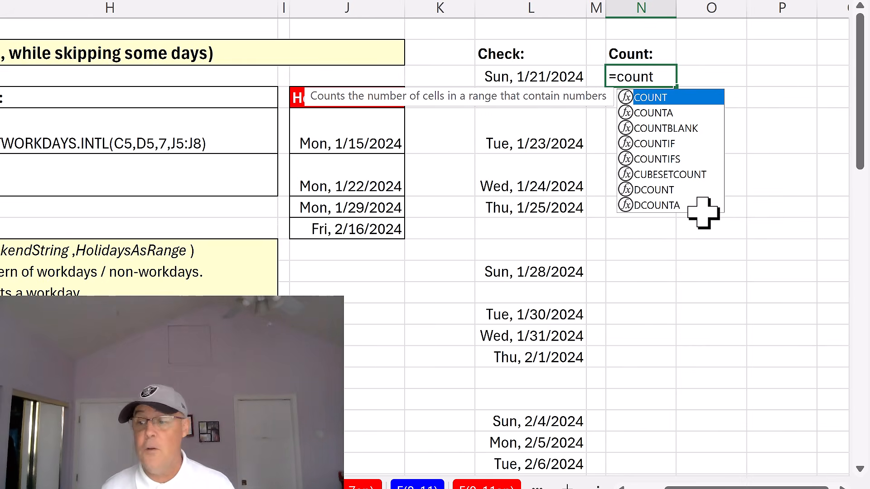
text(t)
key(Tab)
drag(583, 79, 546, 408)
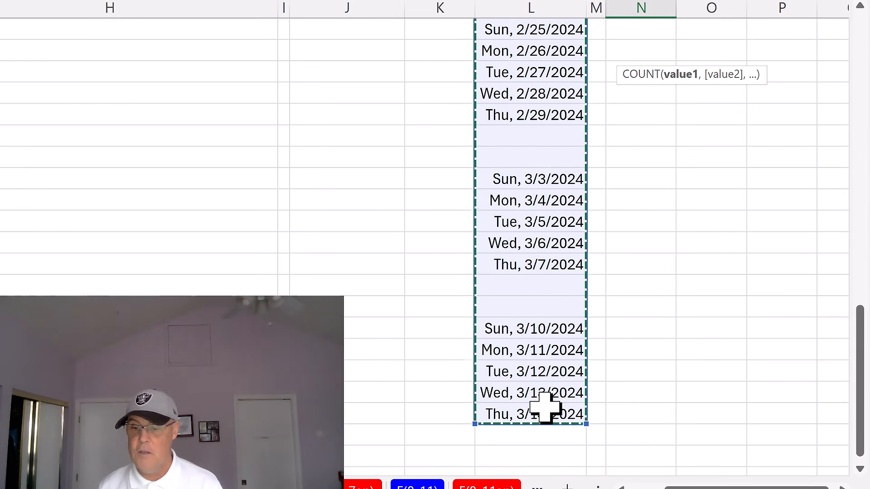
key(Escape)
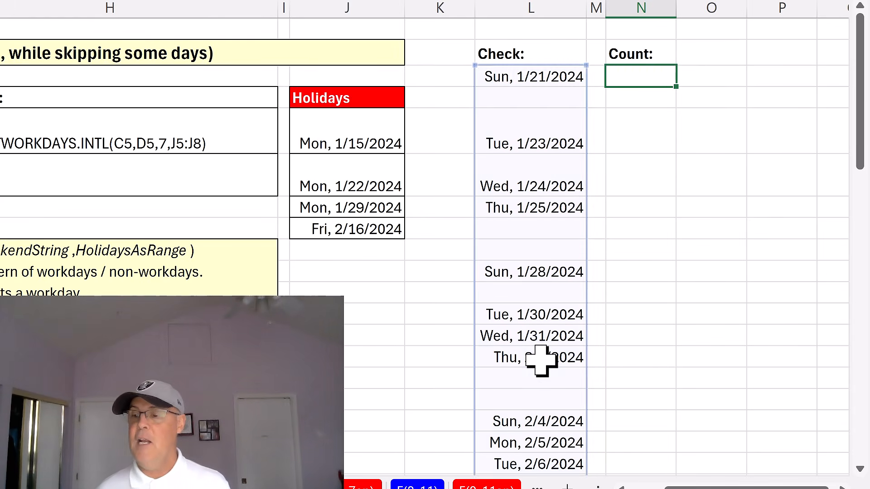
key(Return)
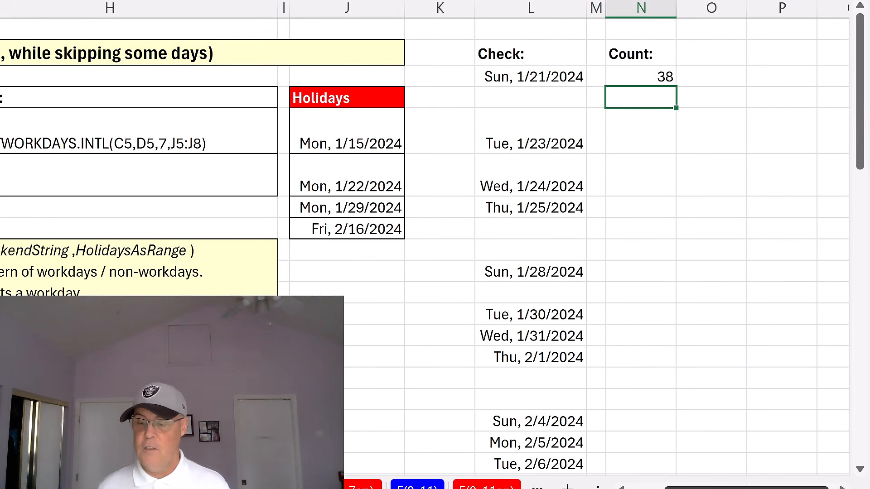
Start a NETWORKDAYS.INTL formula in E6 with start date C6 and end date D6.
scroll(538, 442, left, 5)
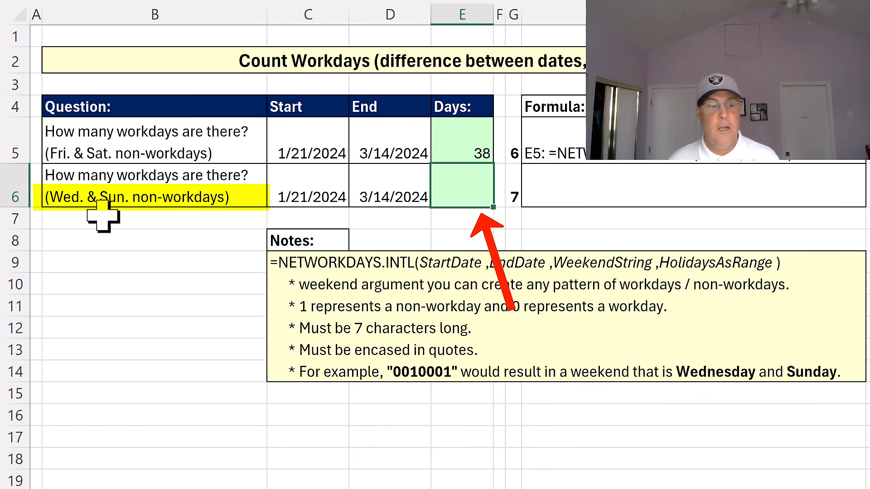
text(=net)
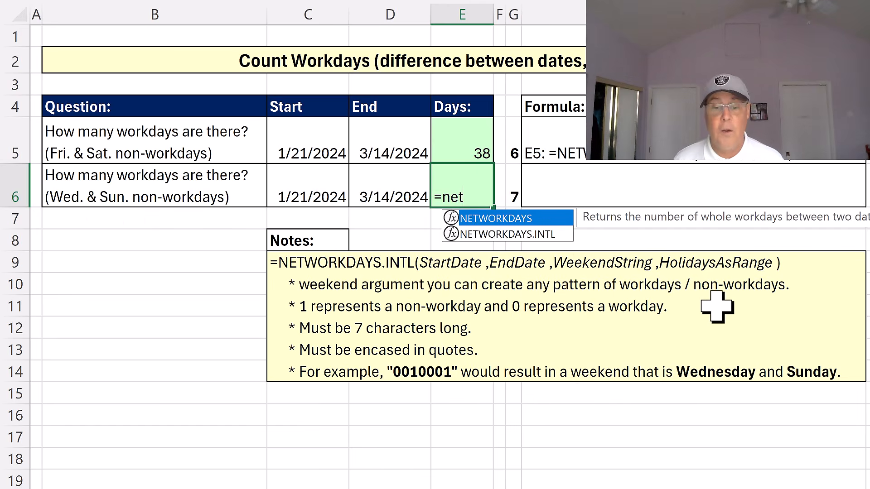
key(Down)
key(Tab)
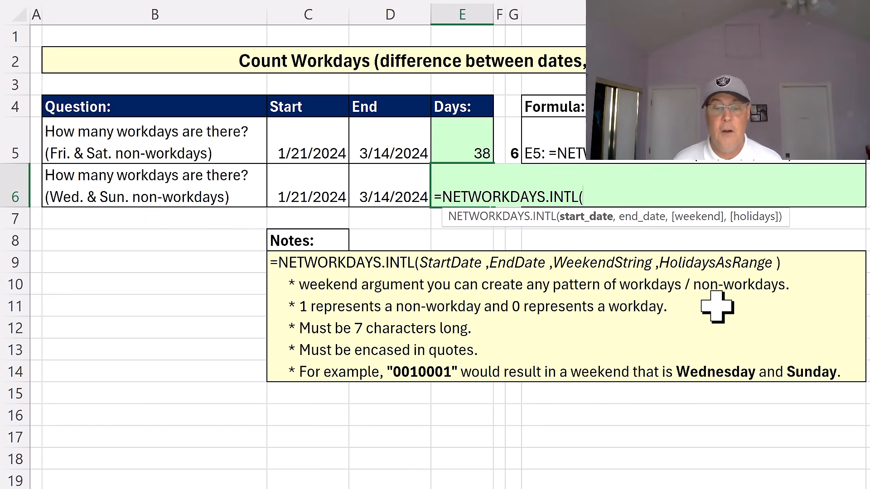
click(324, 182)
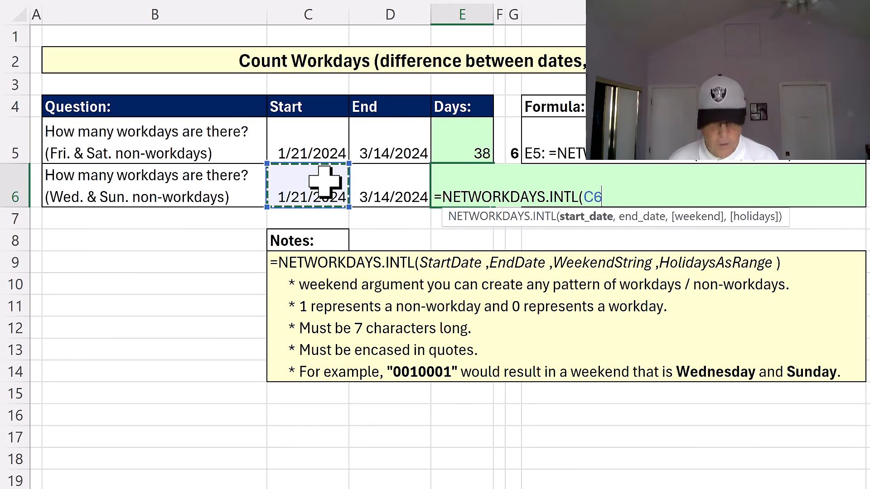
text(,)
click(389, 181)
text(,)
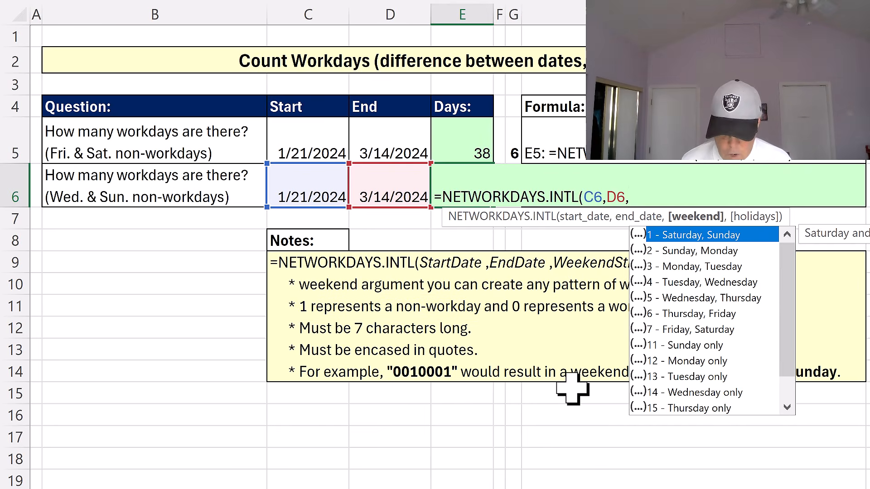
Complete the E6 workday formula with the weekend string "0010001" and the holidays range J5:J8.
text("00)
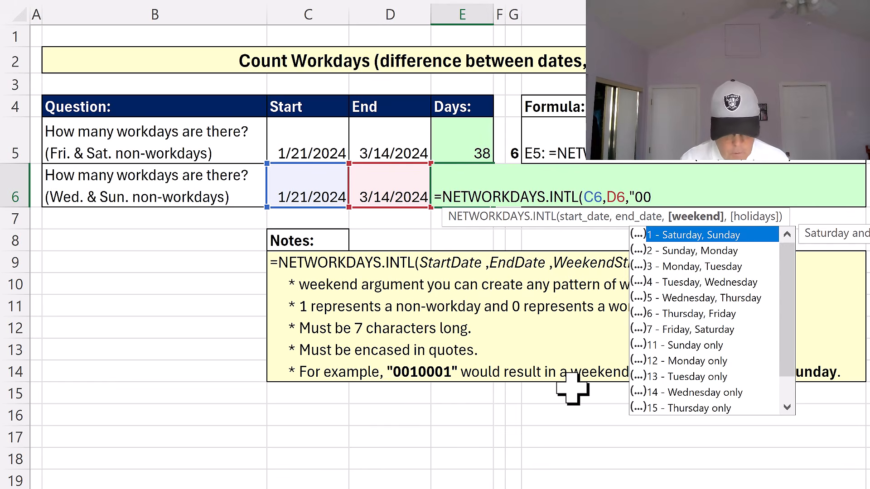
text(10001")
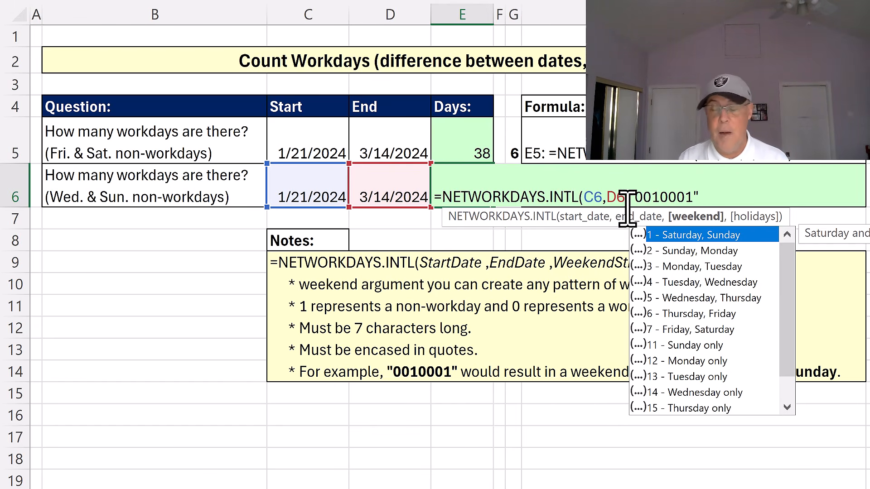
text(,)
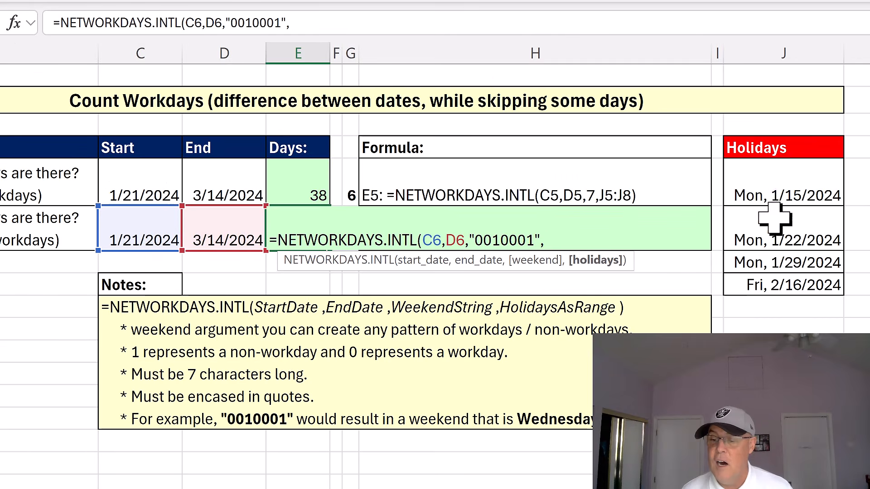
drag(774, 191, 775, 283)
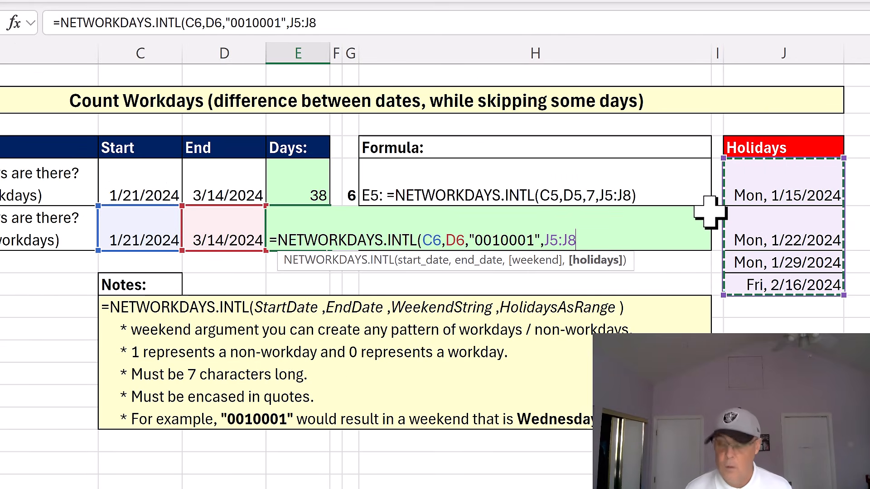
text())
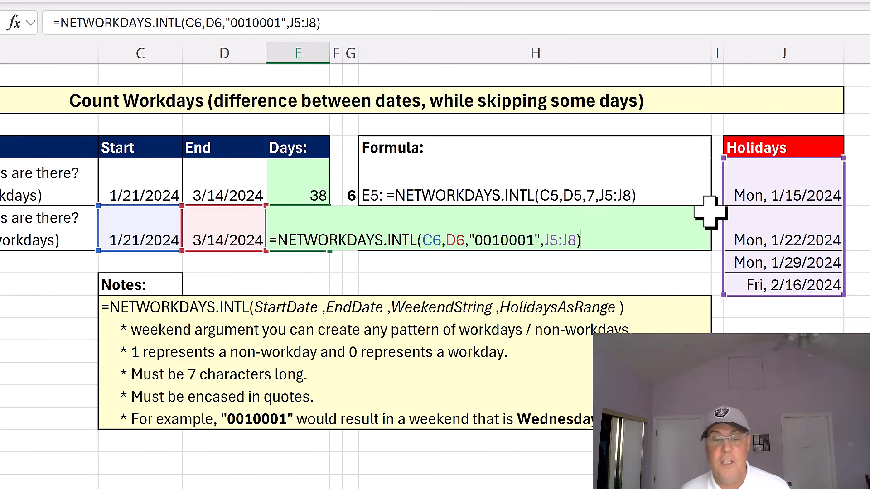
key(ctrl+Return)
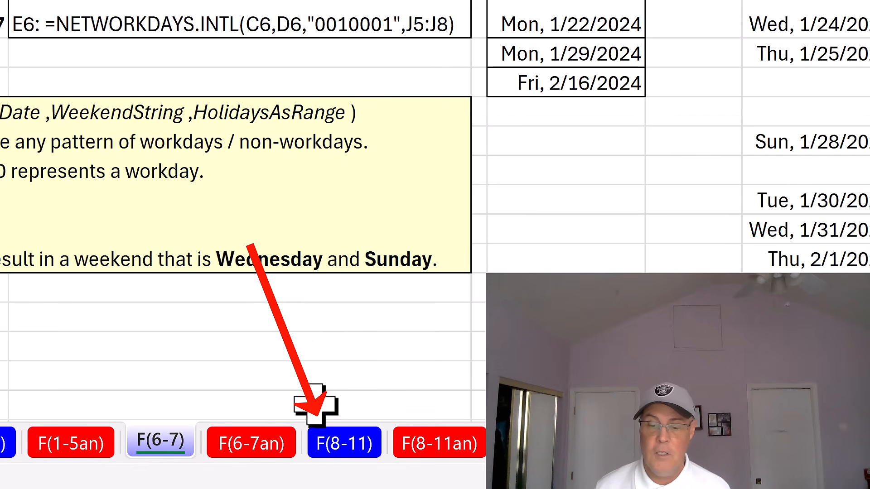
On the F(8-11) sheet, calculate the loan due date in E5 with the formula =C5+D5.
click(338, 442)
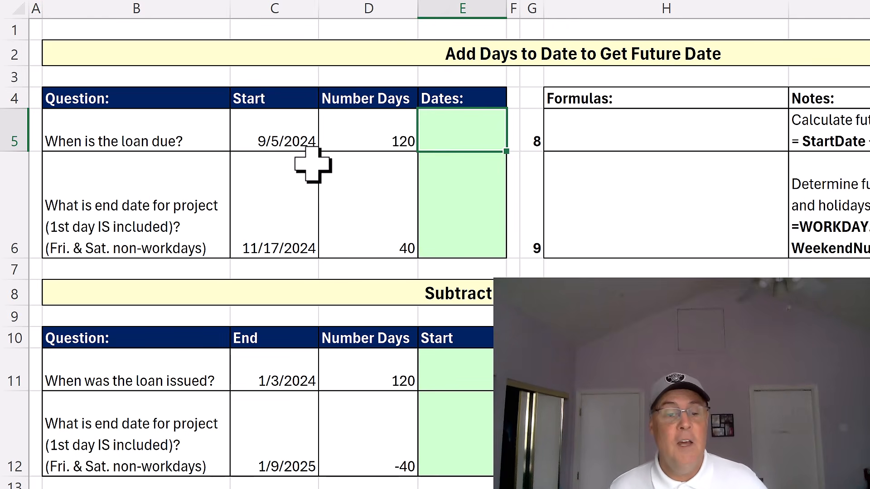
click(369, 142)
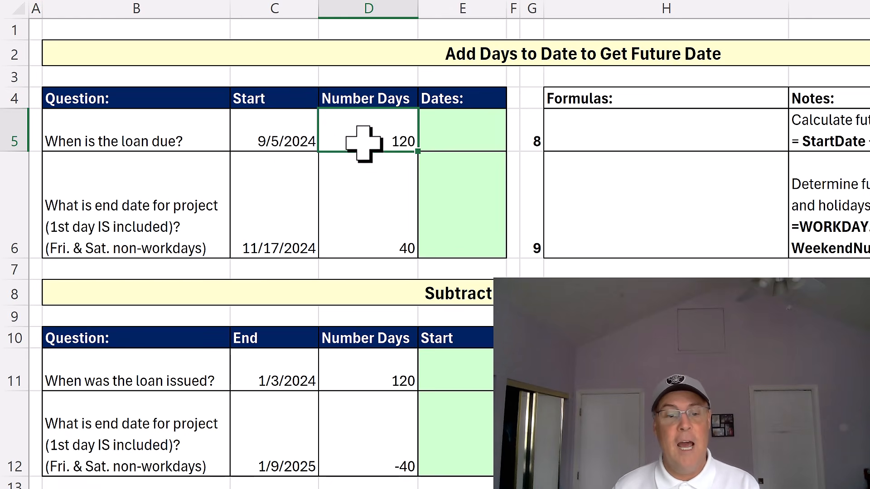
click(473, 132)
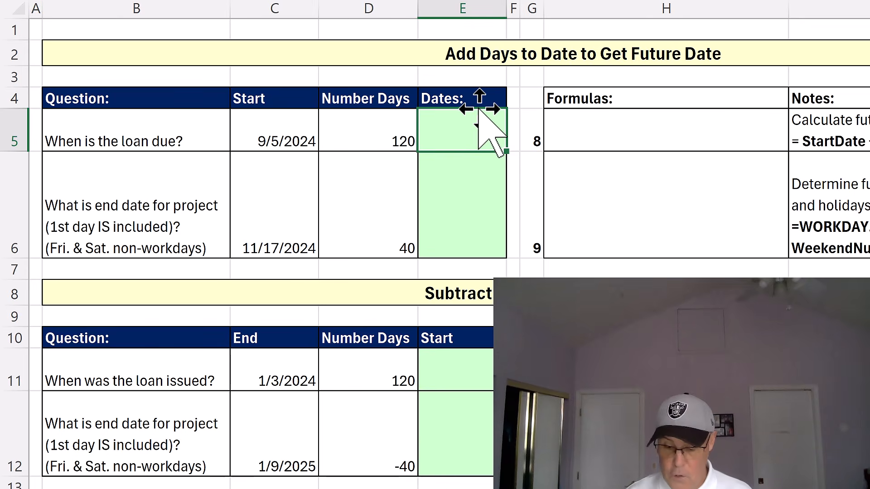
text(=)
key(Left)
key(Left)
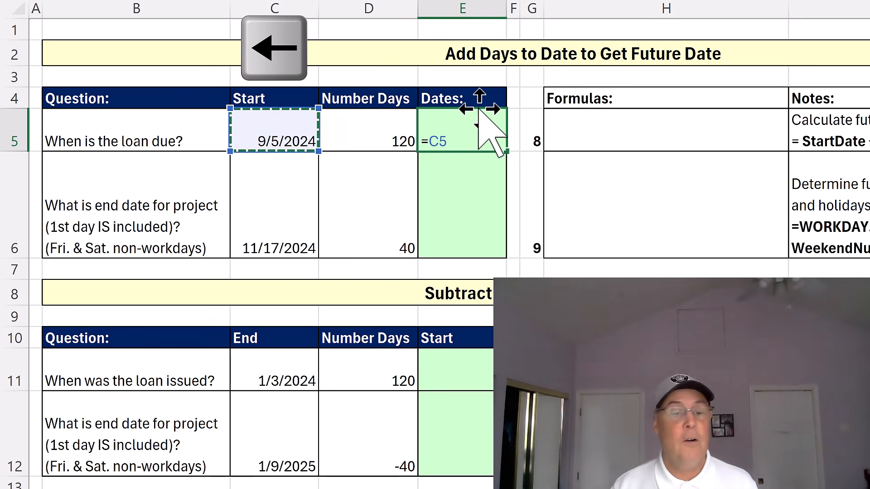
text(+)
key(Left)
key(ctrl+Return)
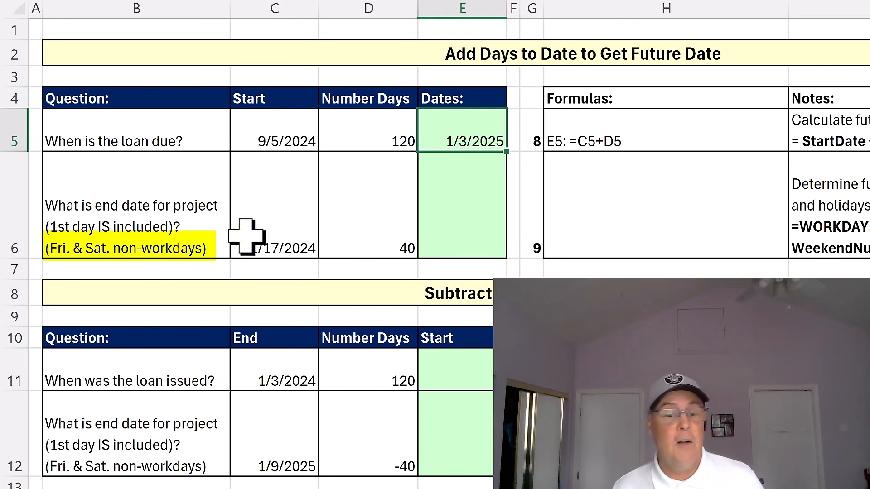
Start a WORKDAY.INTL formula in E6 for the project end date, using C6-1 as the start date.
click(438, 230)
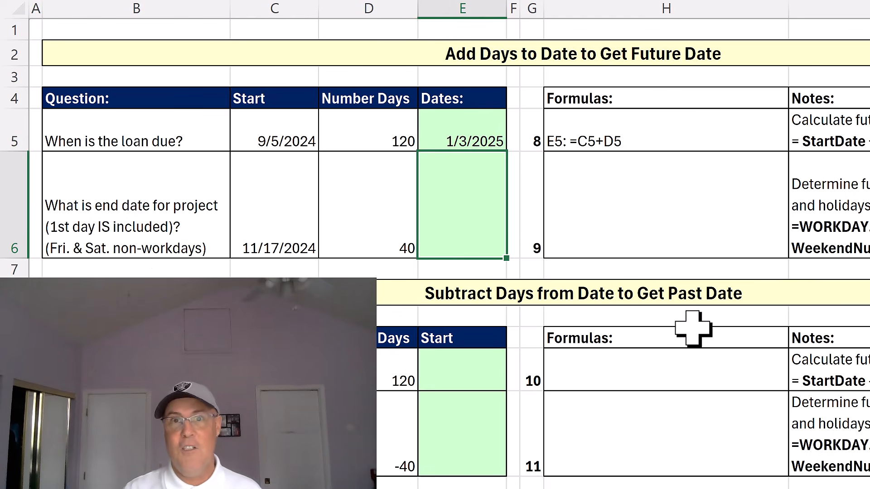
text(=wor)
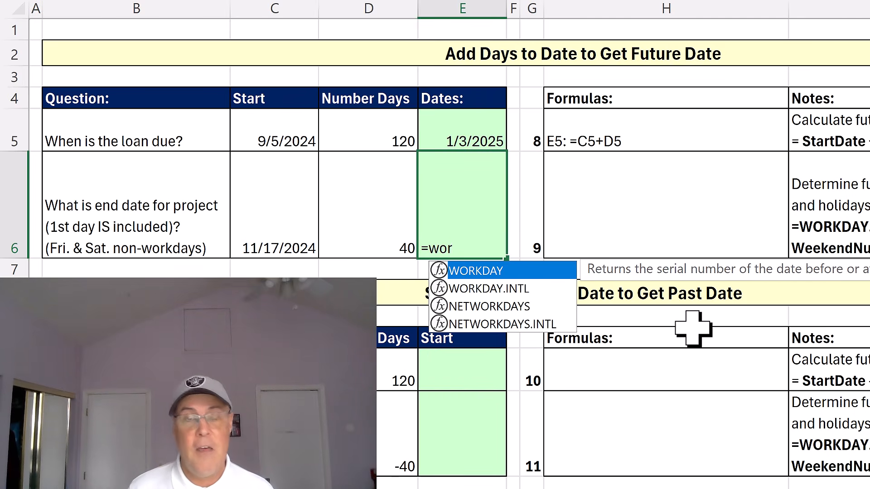
key(Down)
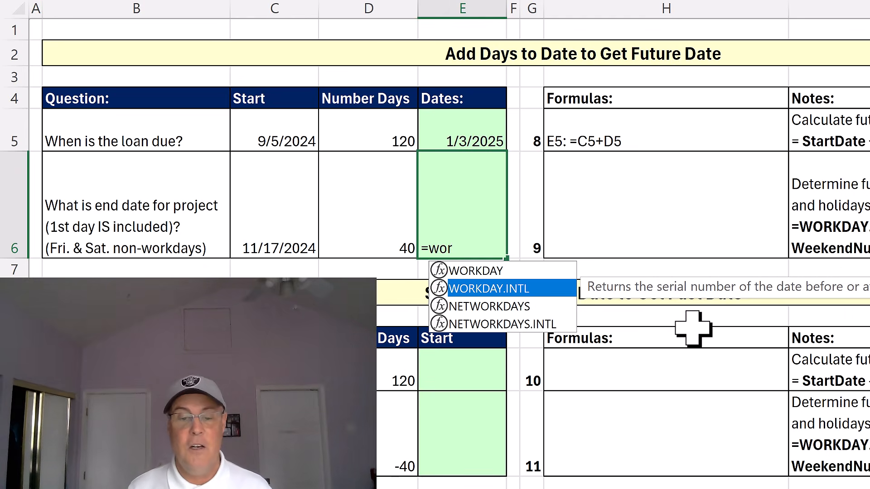
key(Tab)
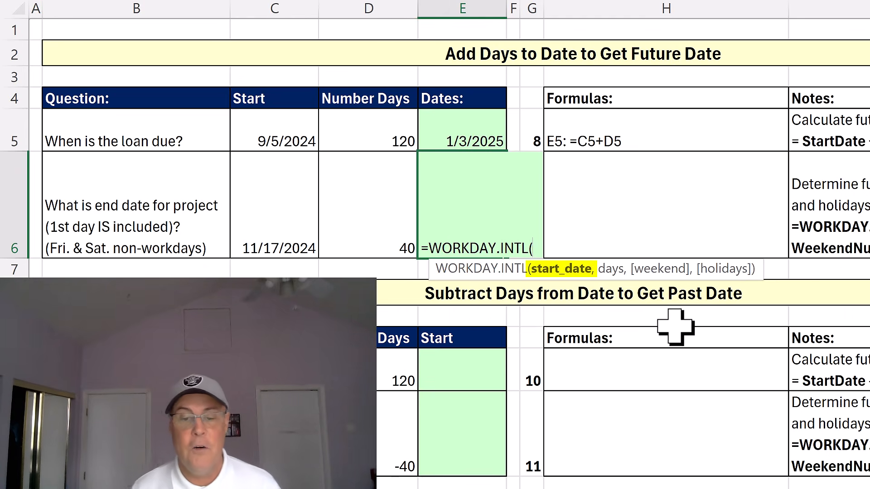
click(291, 201)
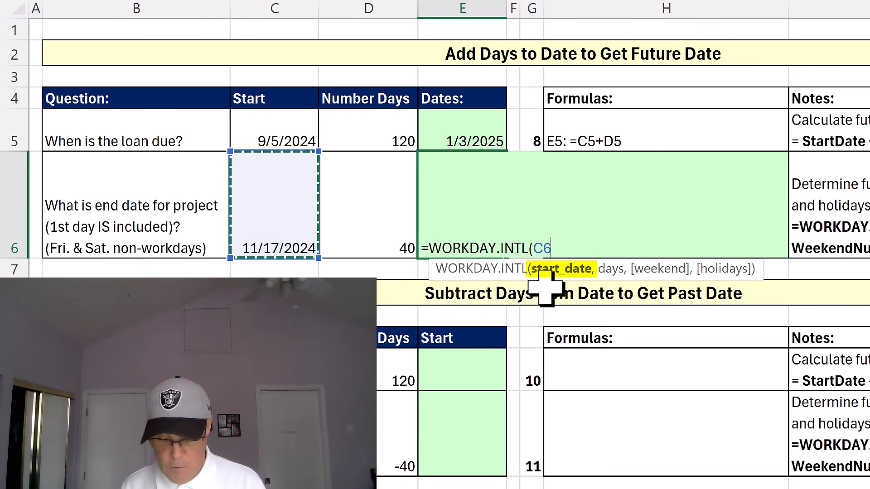
text(12)
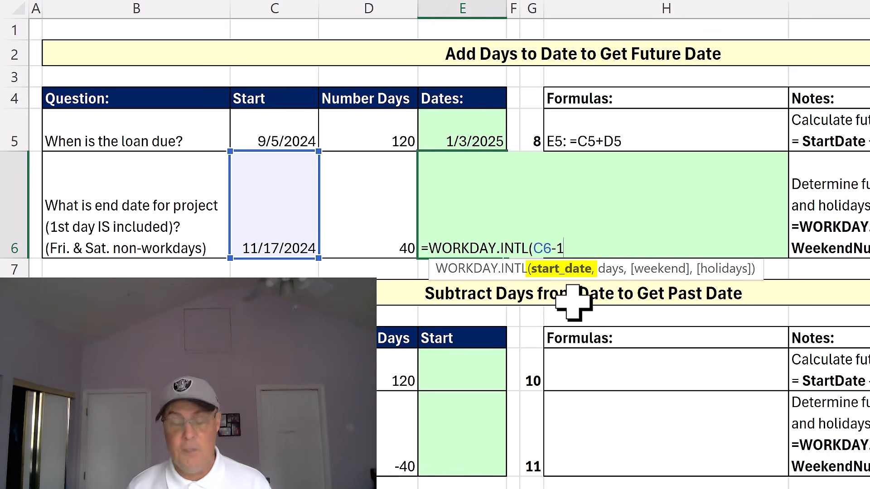
text(,)
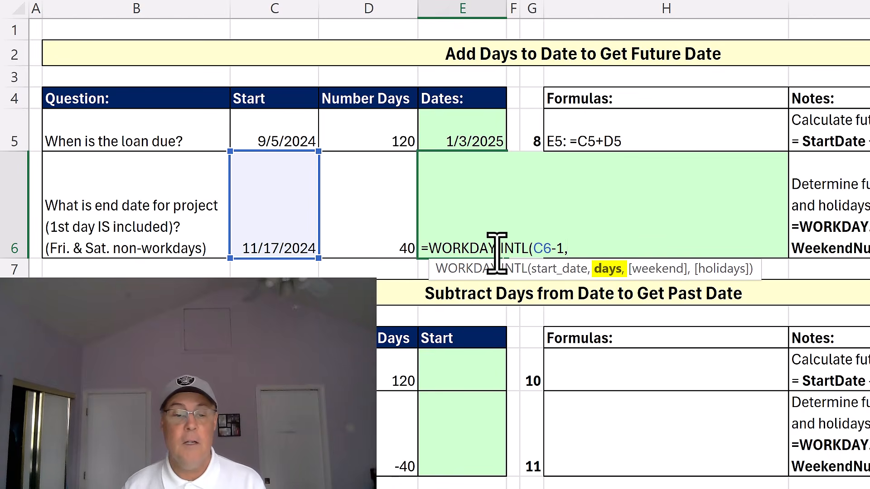
Complete the E6 project end date formula with D6 as the number of days and weekend option 7 - Friday, Saturday.
click(380, 232)
text(,)
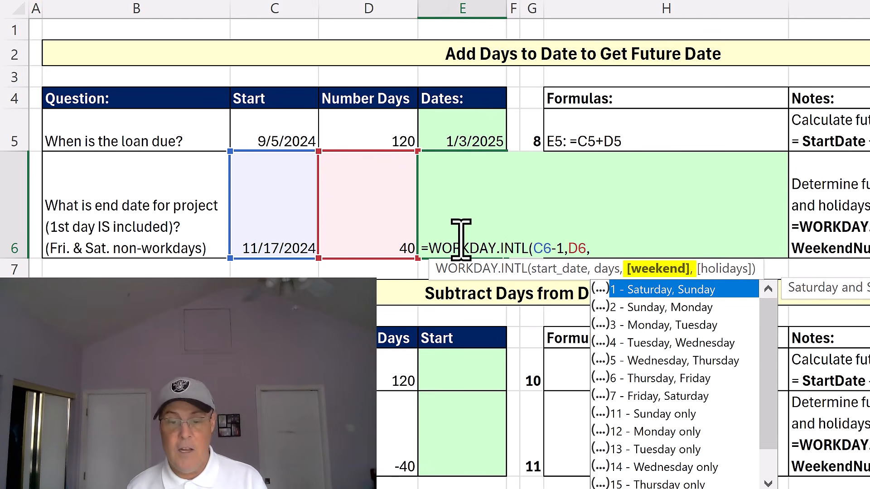
text(7)
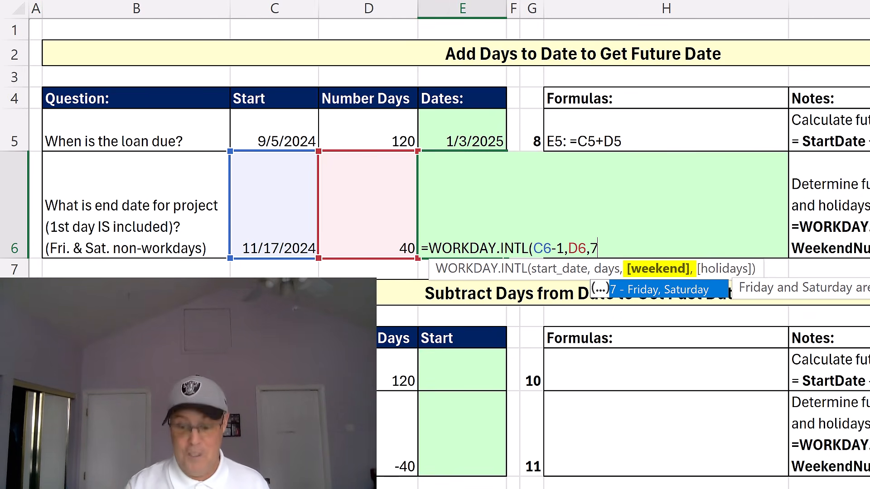
text())
key(ctrl+Return)
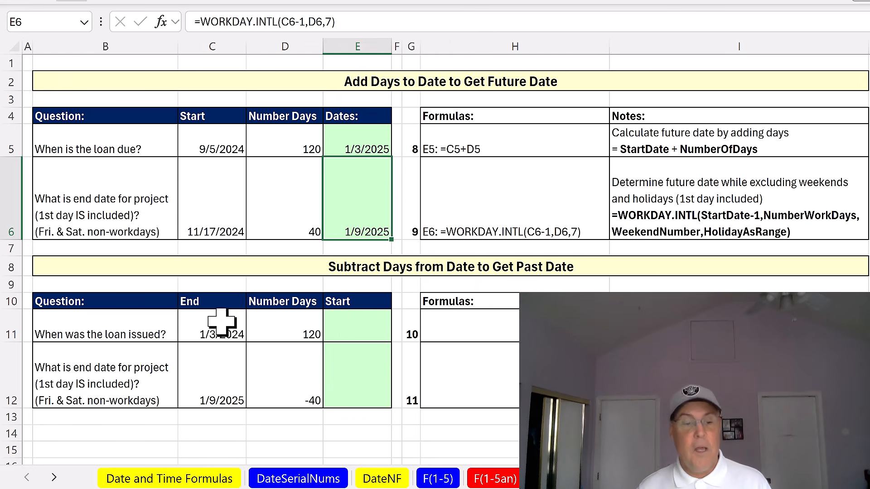
Calculate the loan issue date in E11 with the formula =C11-D11.
click(347, 334)
text(=)
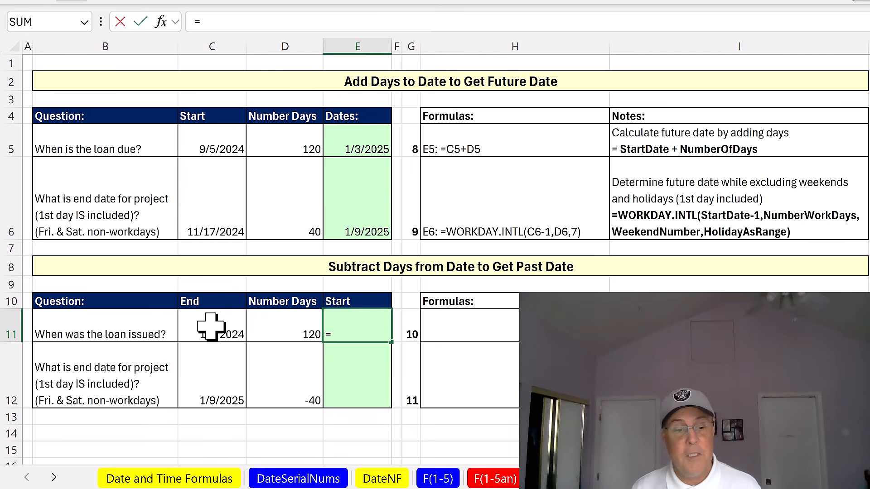
click(212, 320)
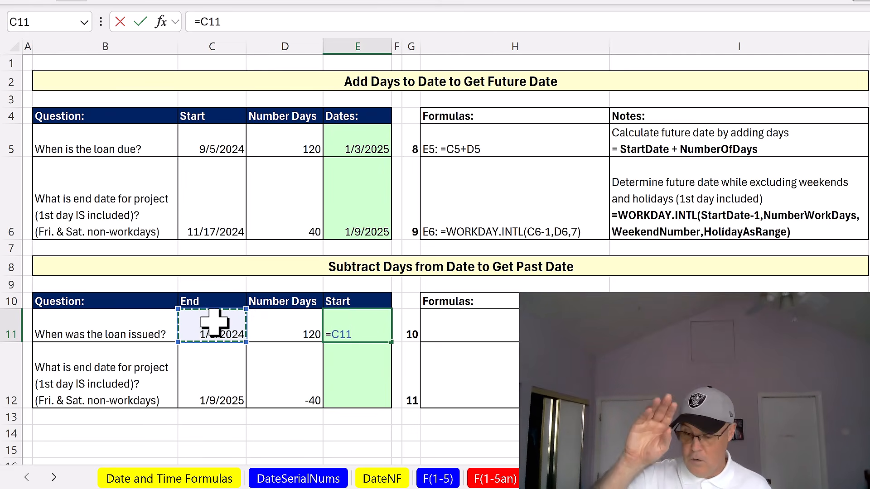
text(-)
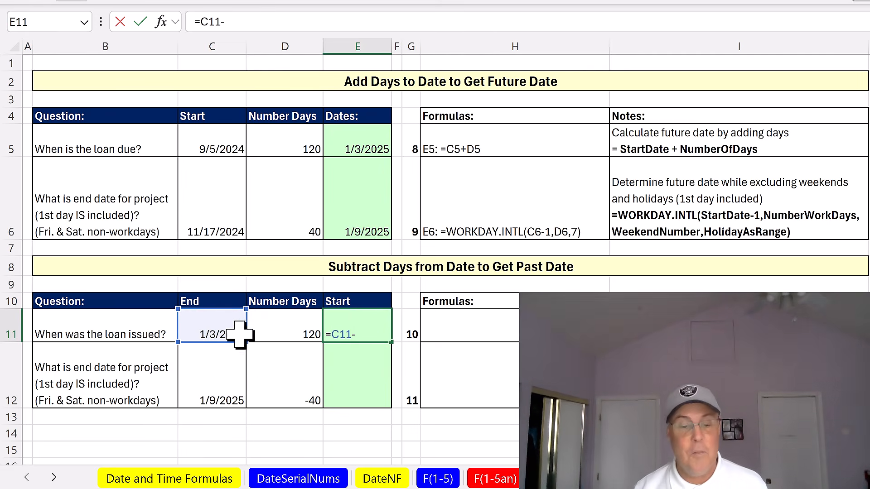
click(282, 327)
key(ctrl+Return)
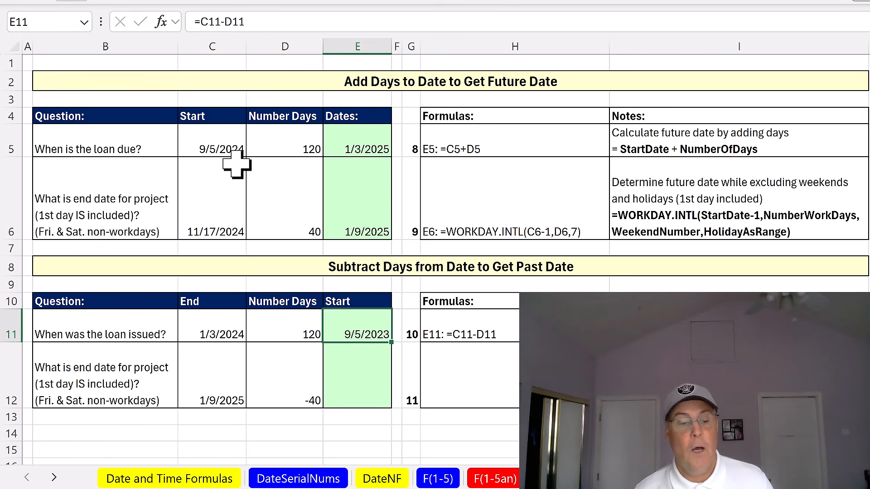
Correct the loan's end date in C11 to 1/3/2025.
double_click(240, 331)
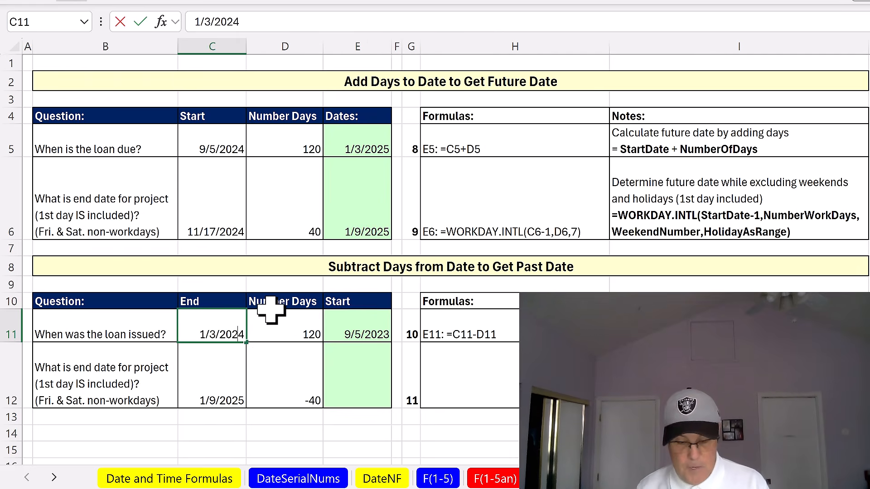
text(5)
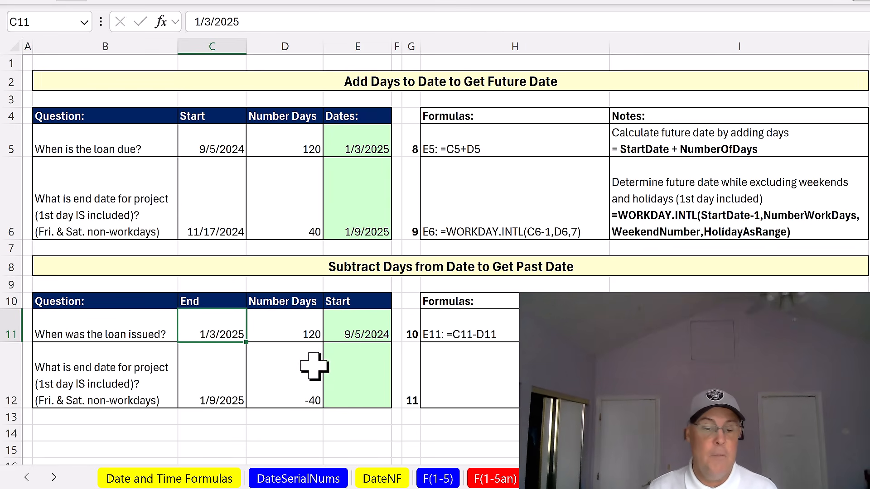
Calculate the project's past date in E12 with =WORKDAY.INTL(C12+1,D12,7), using weekend option 7 - Friday, Saturday.
click(348, 374)
text(=wor)
key(Down)
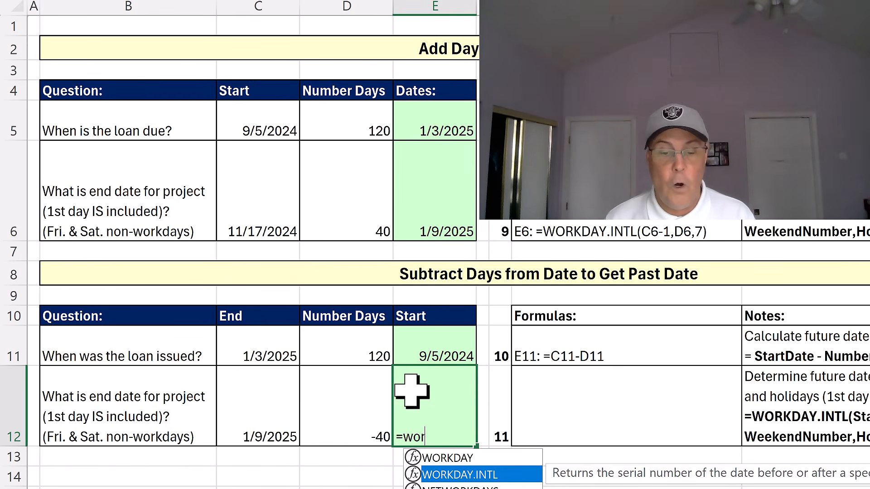
key(Tab)
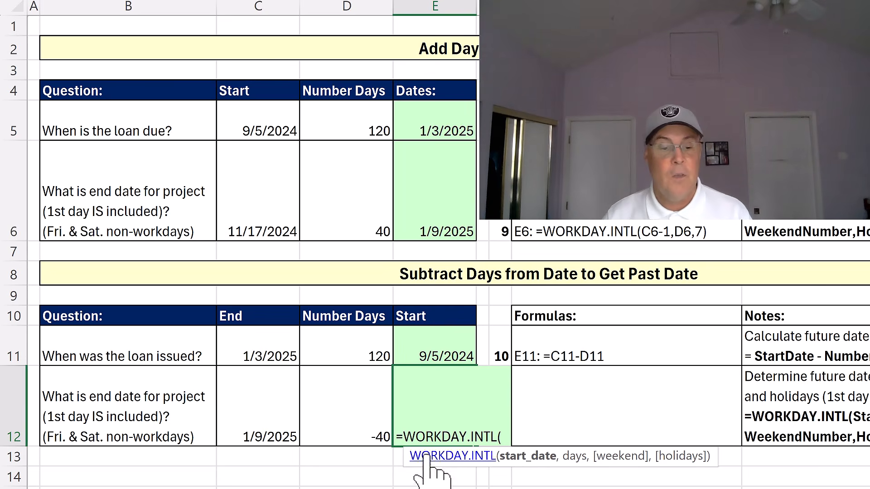
click(273, 408)
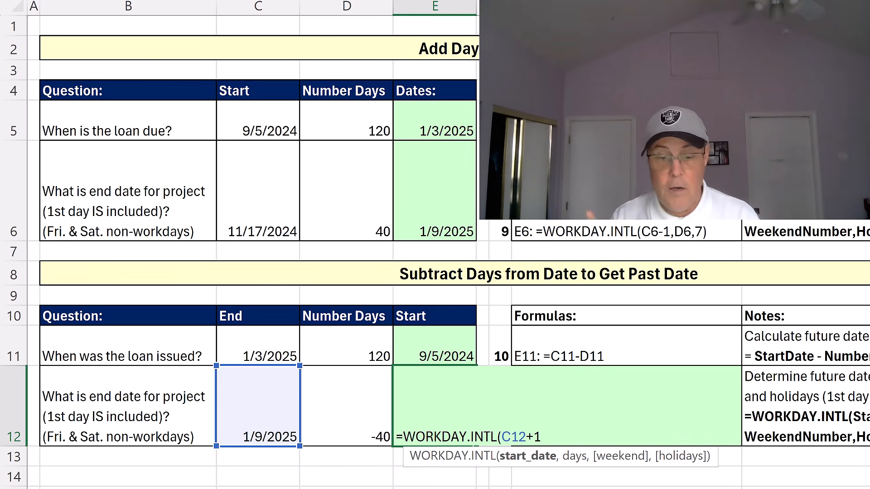
text(,)
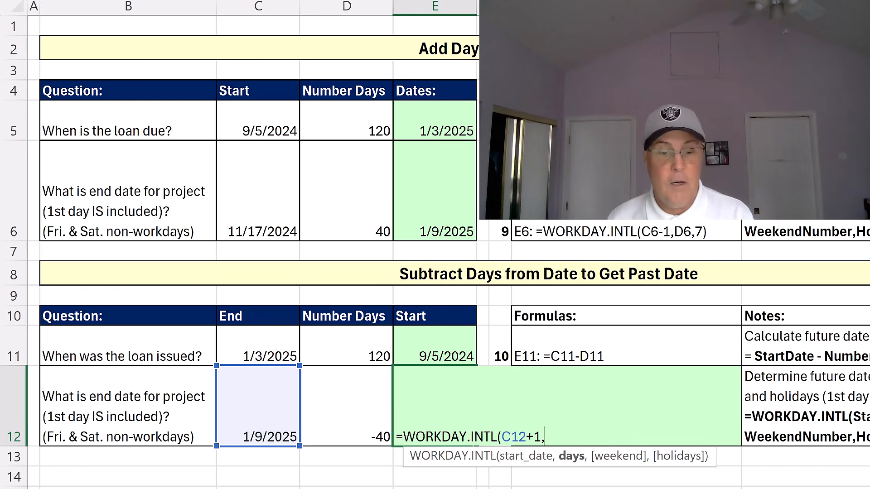
click(347, 412)
text(,)
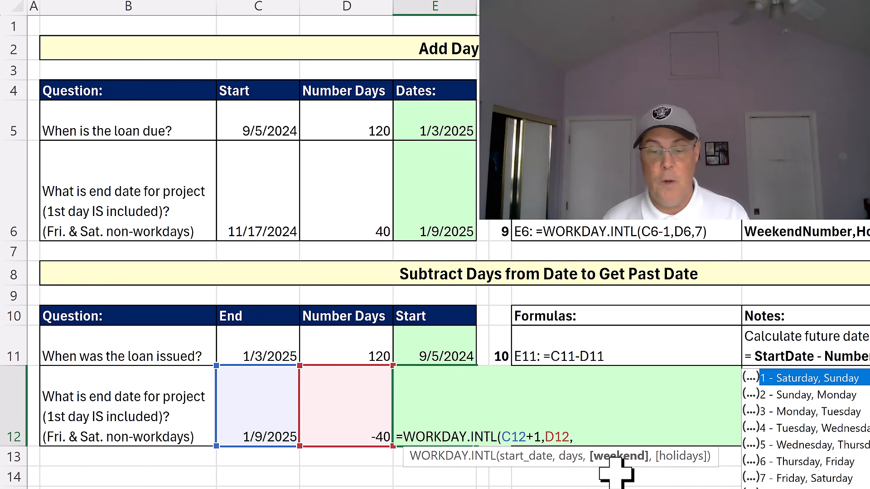
double_click(791, 478)
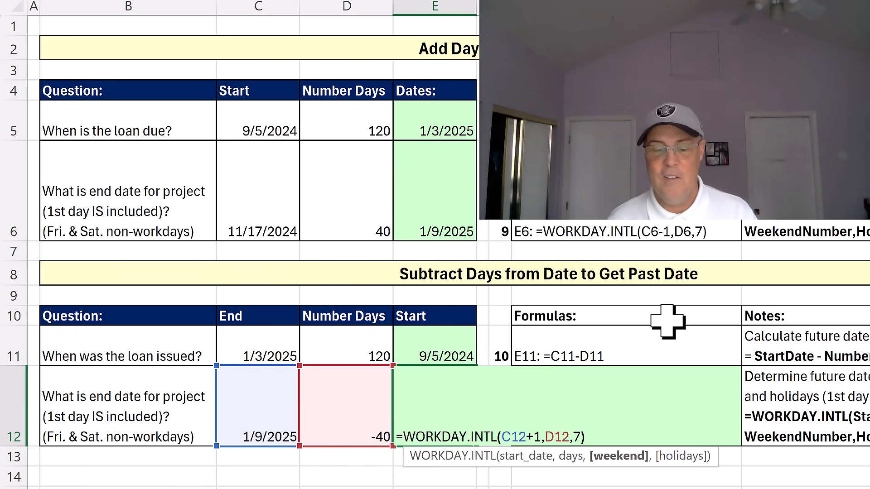
key(ctrl+Return)
key(ctrl+Return)
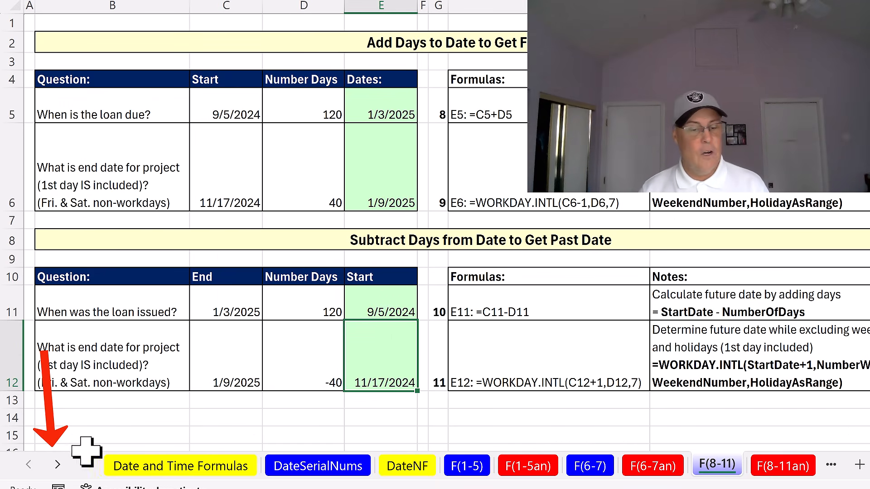
On the F(12-15) sheet, calculate the pension vesting date in E5 with the formula =EDATE(C5,D5).
click(57, 464)
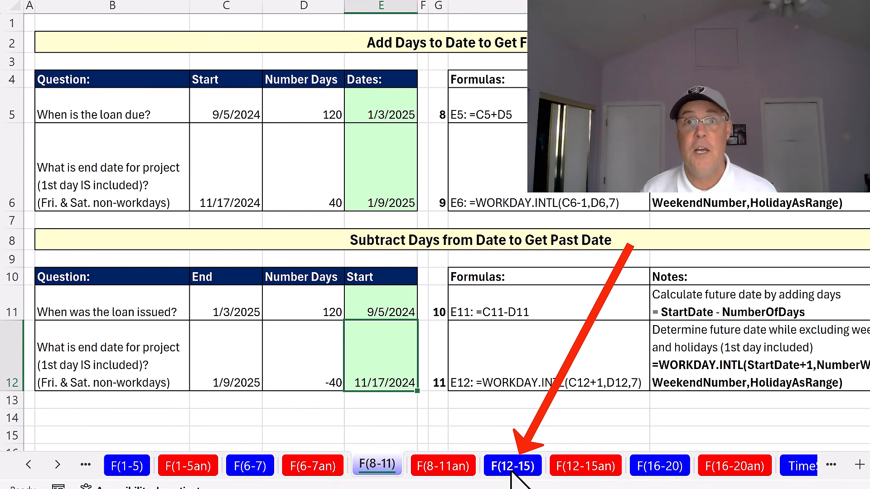
click(514, 469)
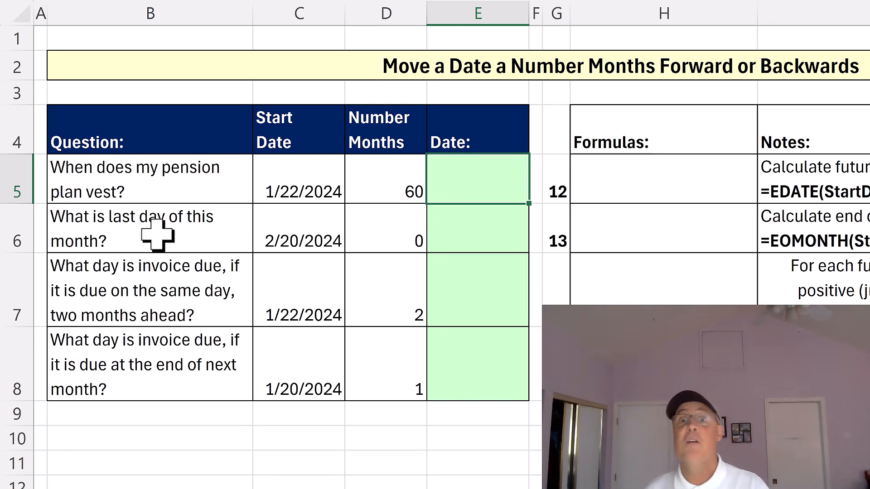
click(292, 187)
key(Right)
key(Right)
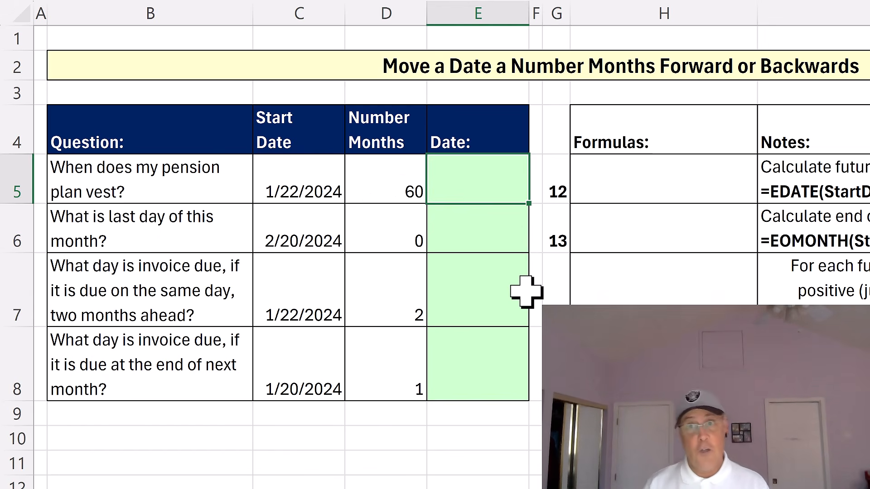
text(=ed)
key(Tab)
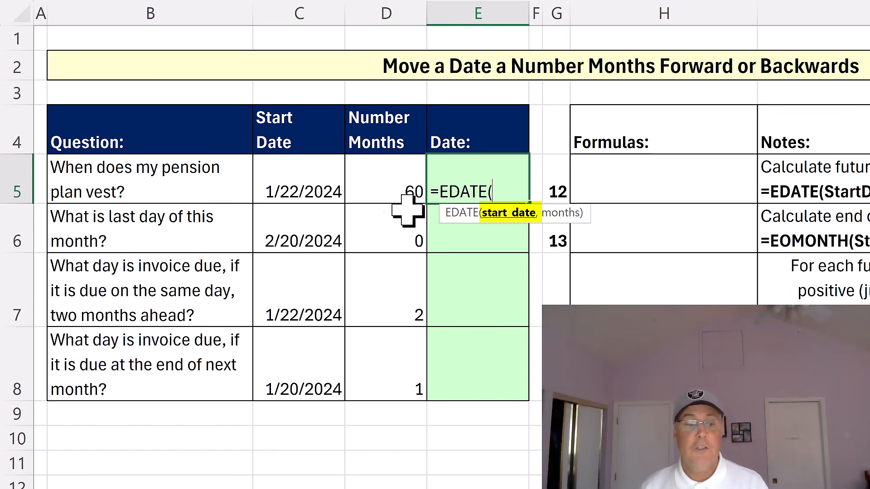
click(319, 196)
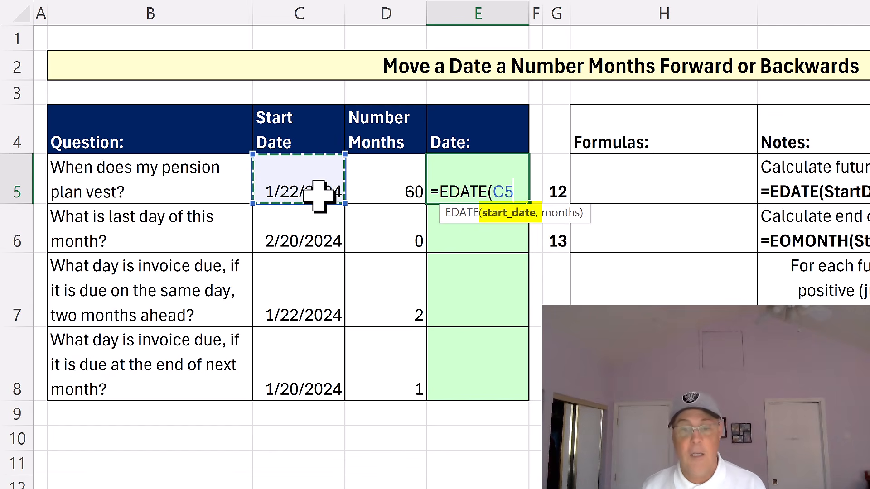
text(,)
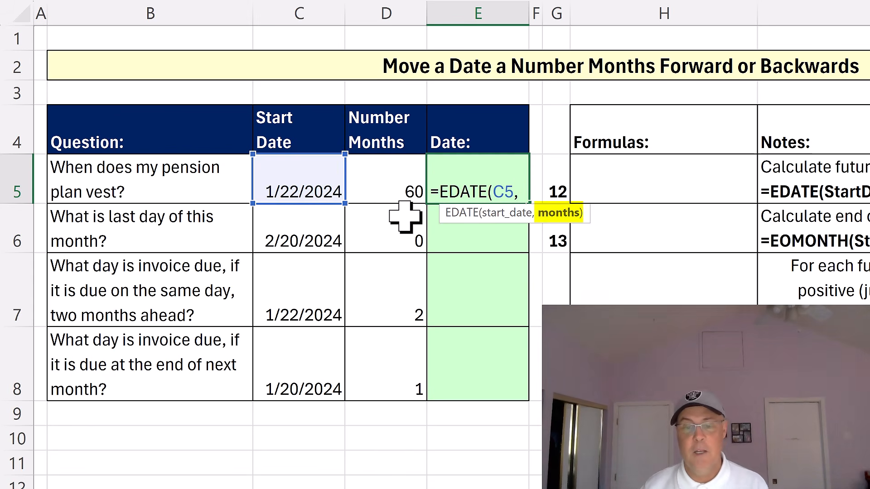
click(396, 188)
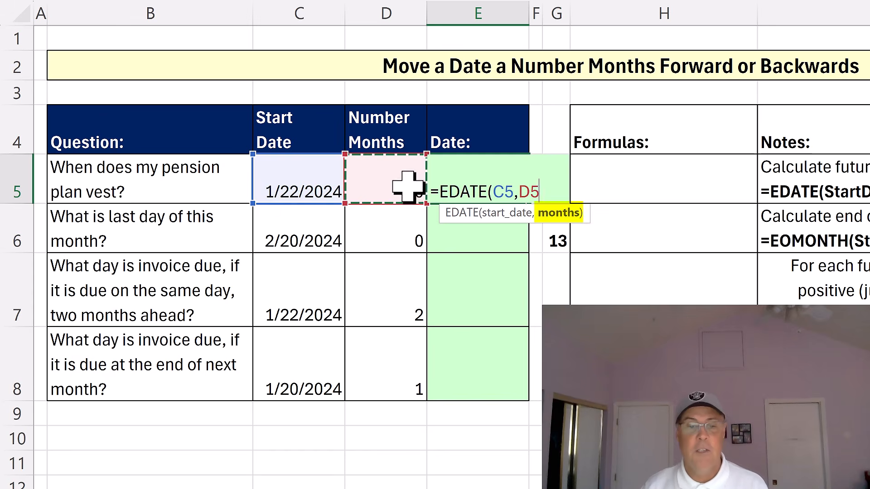
text())
key(ctrl+Return)
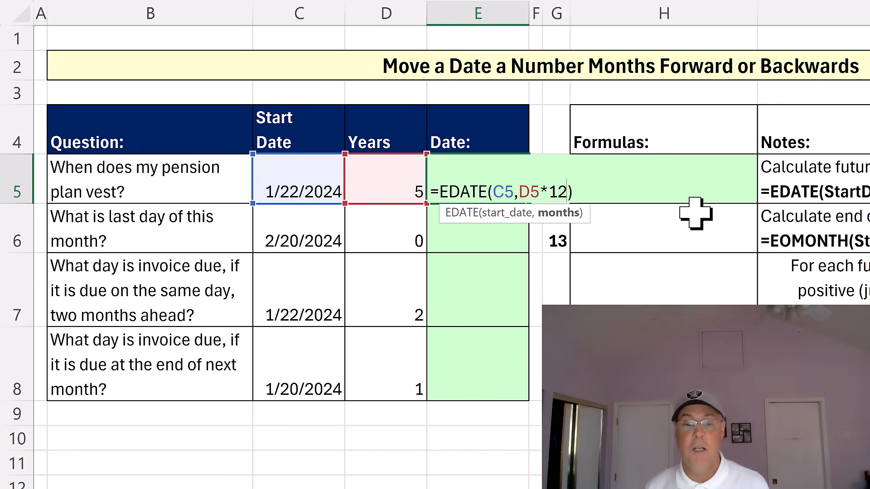
Try the years-based variant =EDATE(C5,D5*12) for the pension vesting date in E5.
key(ctrl+Return)
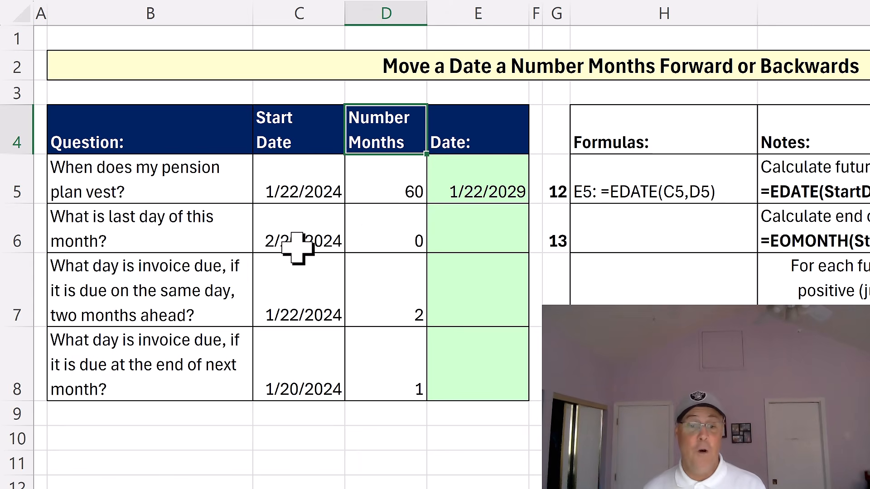
Calculate the last day of the month in E6 with EOMONTH, using C6 as start date and D6 as months.
click(481, 247)
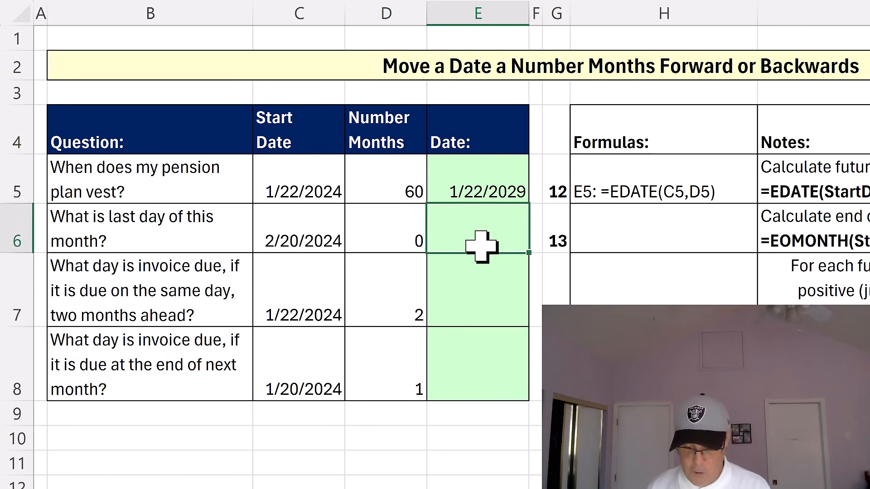
text(=eo)
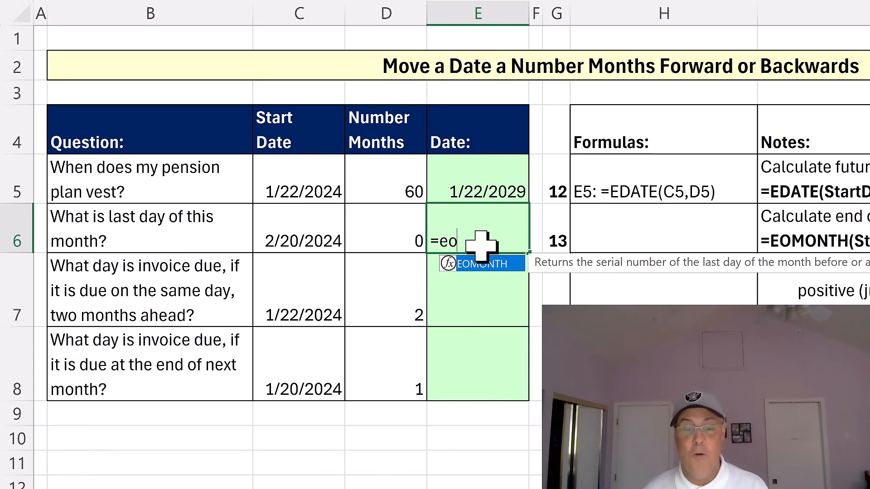
key(Tab)
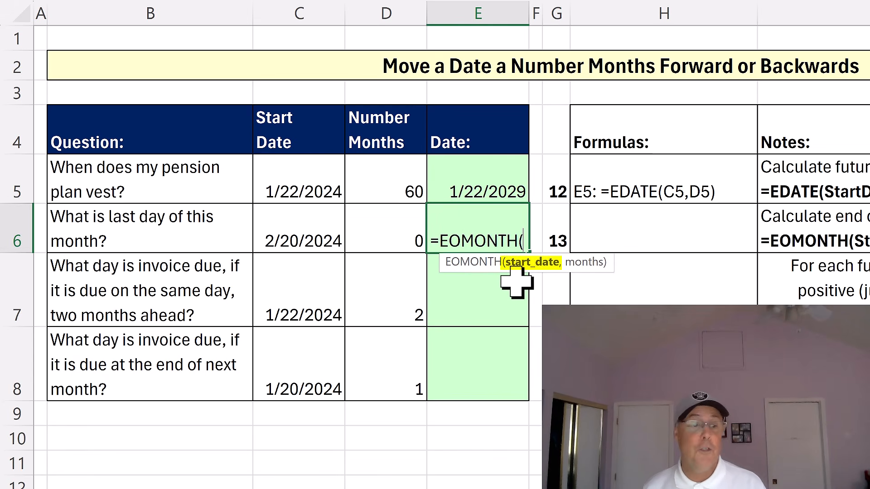
click(285, 231)
text(,)
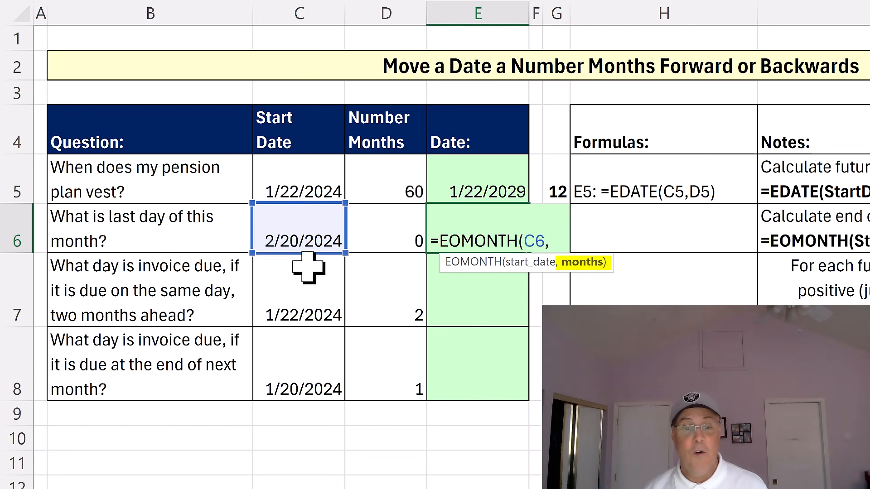
click(393, 228)
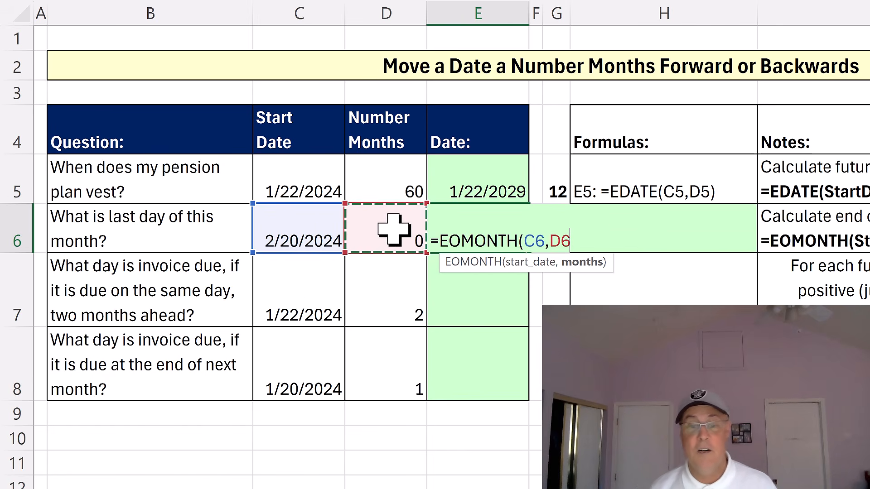
key(ctrl+Return)
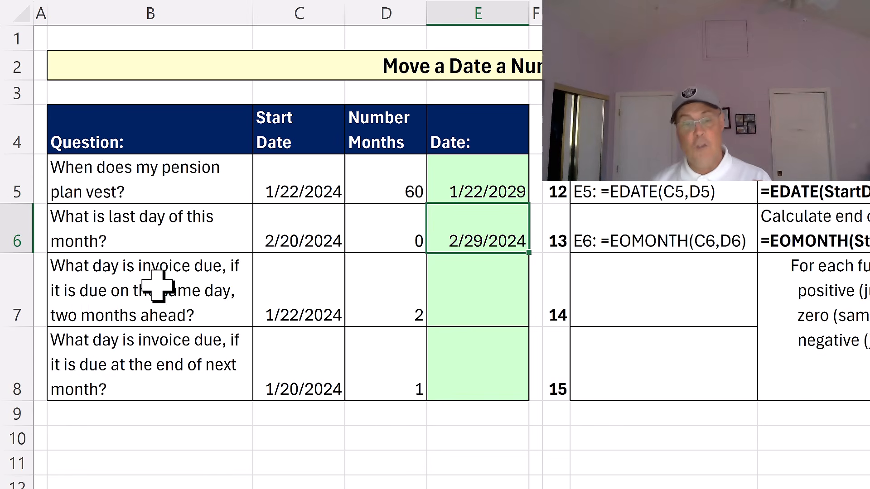
Calculate the invoice due date two months ahead in E7 with the formula =EDATE(C7,D7).
click(456, 287)
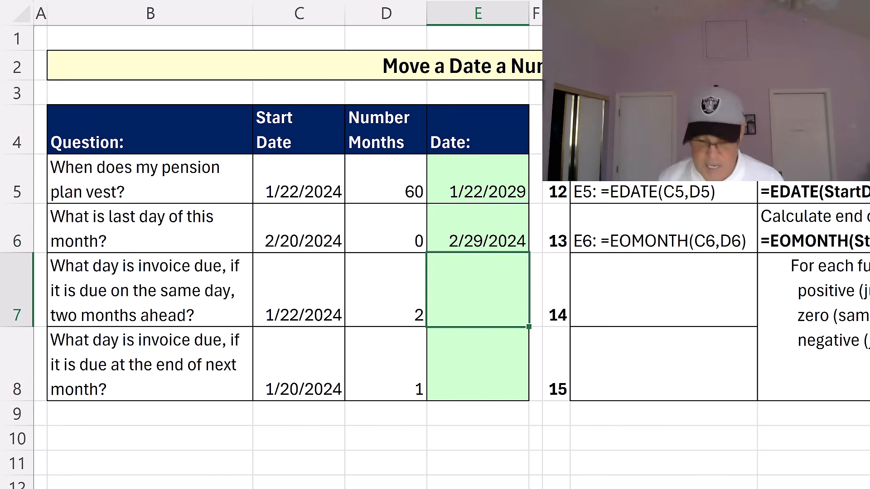
text(=ed)
key(Tab)
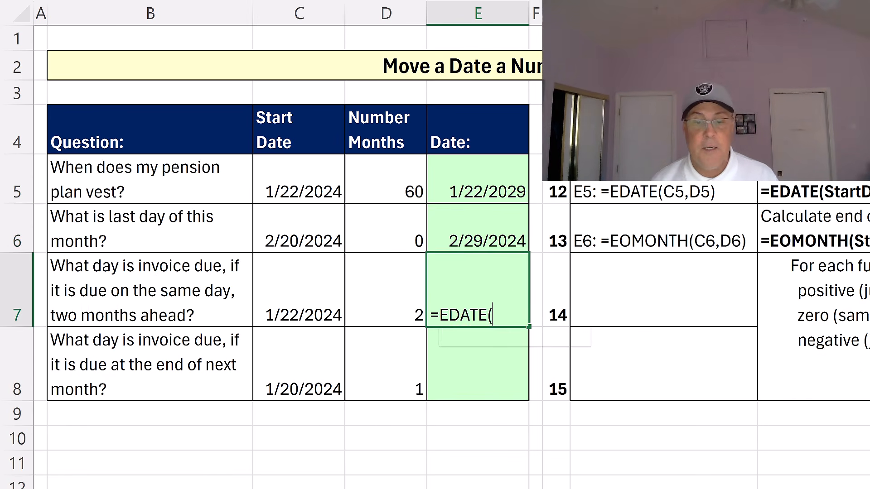
click(295, 311)
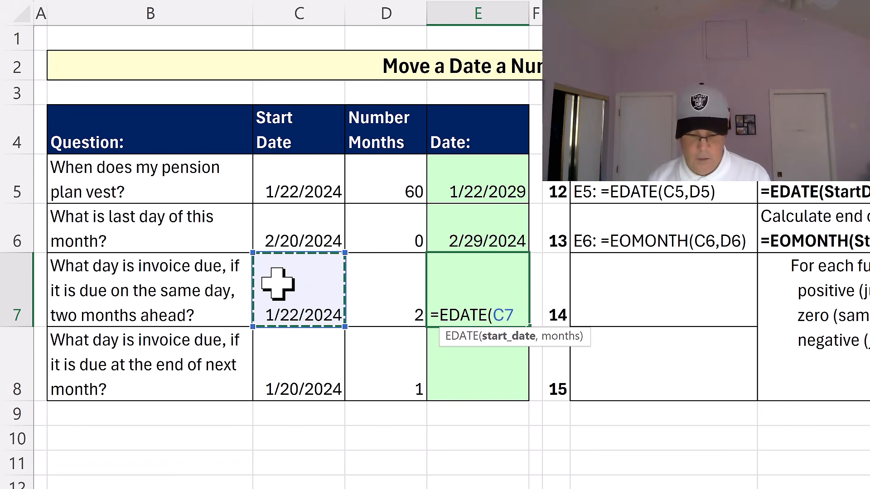
text(,)
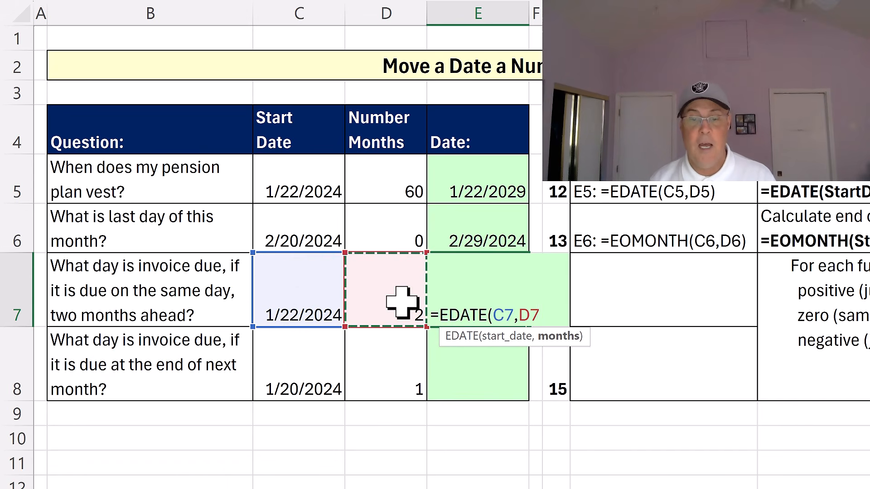
key(ctrl+Return)
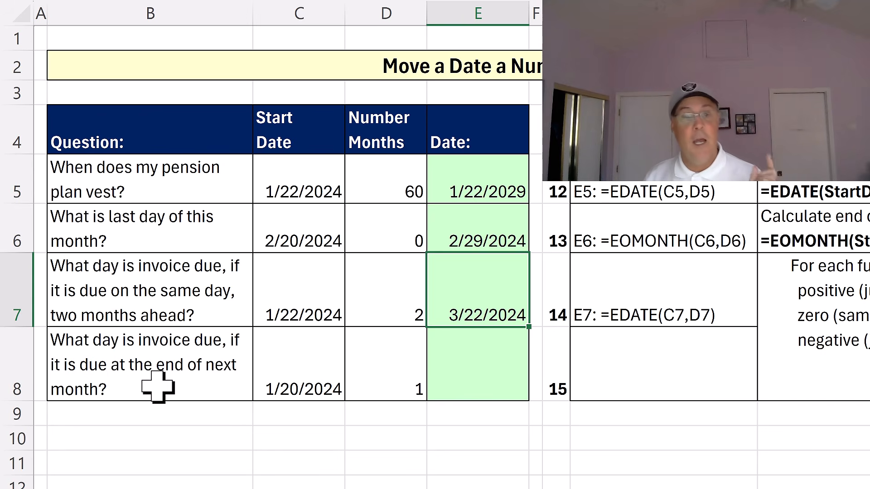
Calculate the invoice due date at the end of next month in E8 with EOMONTH, using C8 and D8.
key(Down)
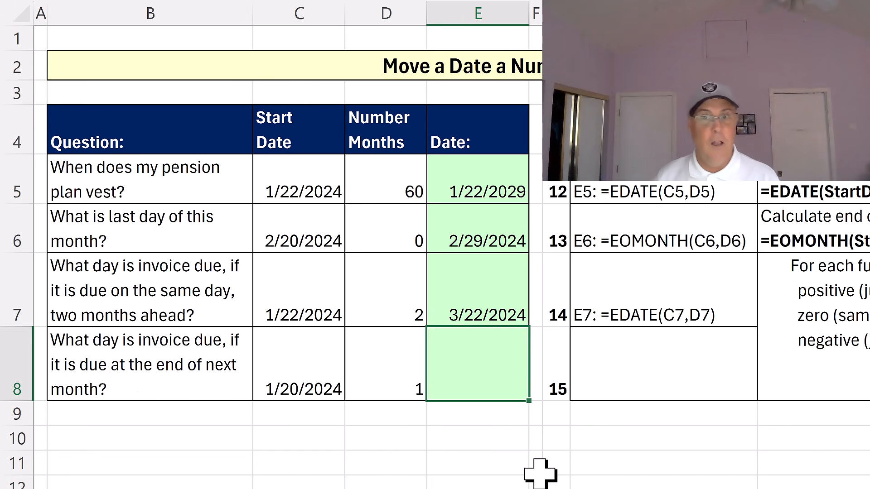
text(=)
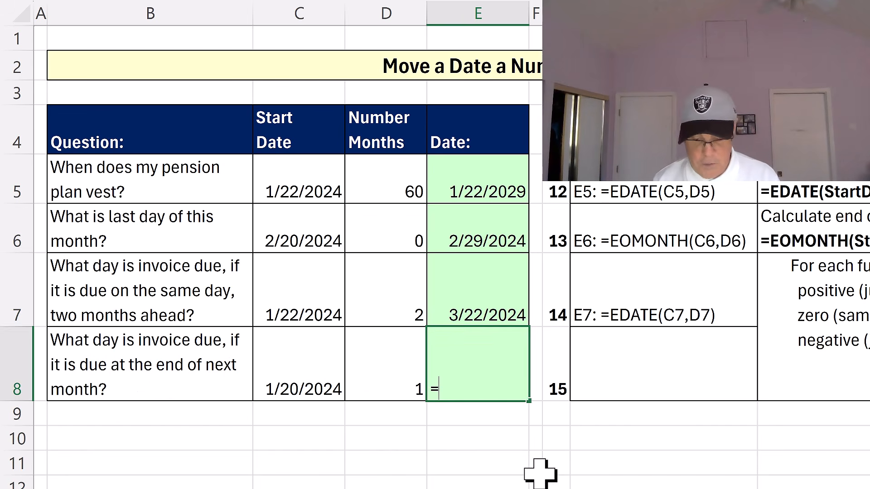
text(eo)
key(Tab)
click(322, 368)
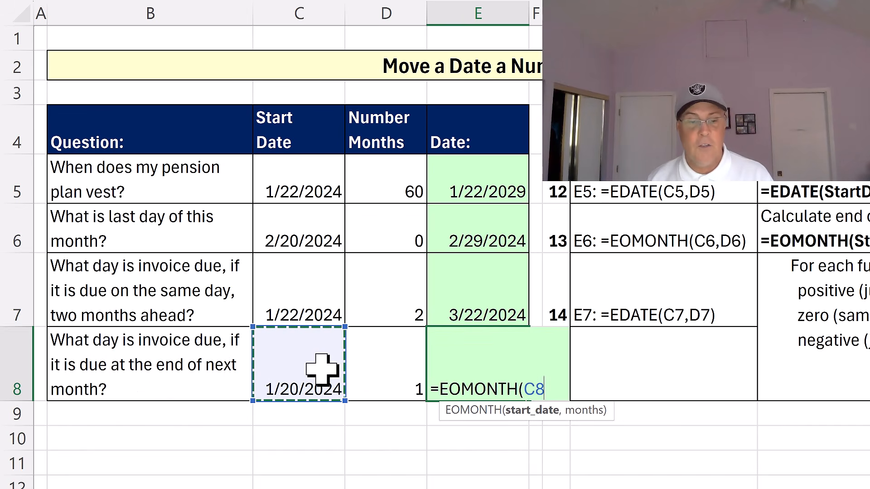
text(,)
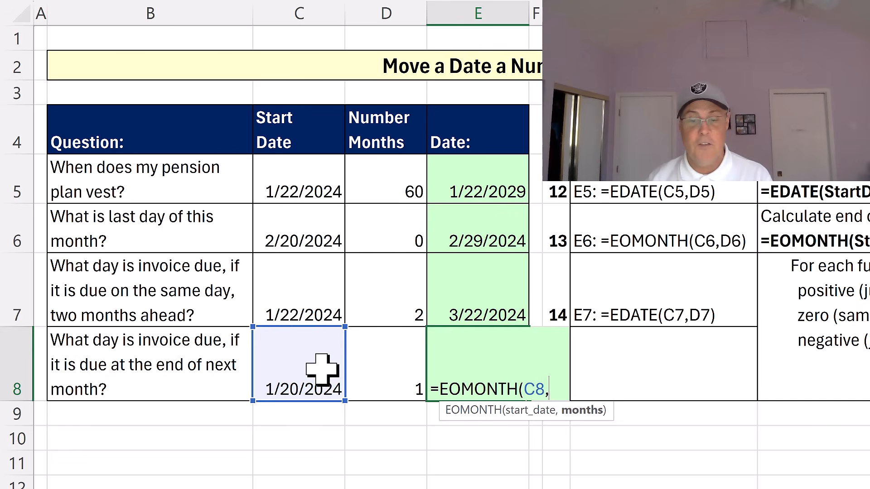
click(399, 383)
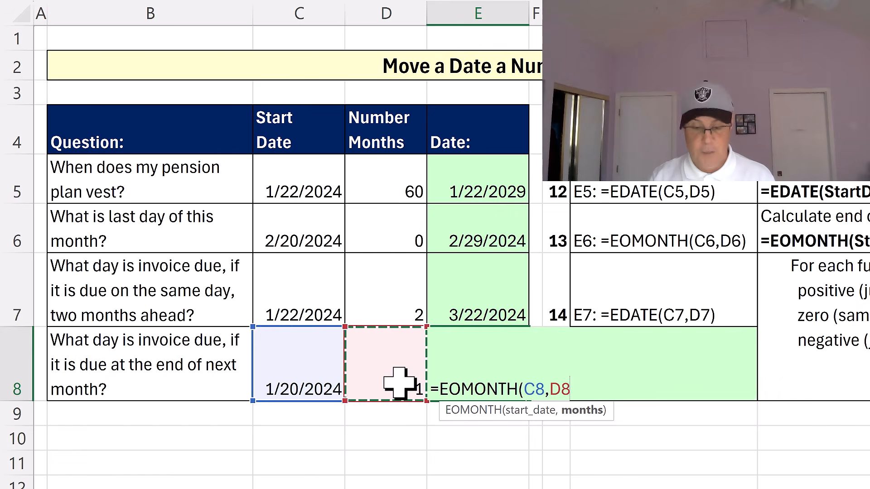
key(ctrl+Return)
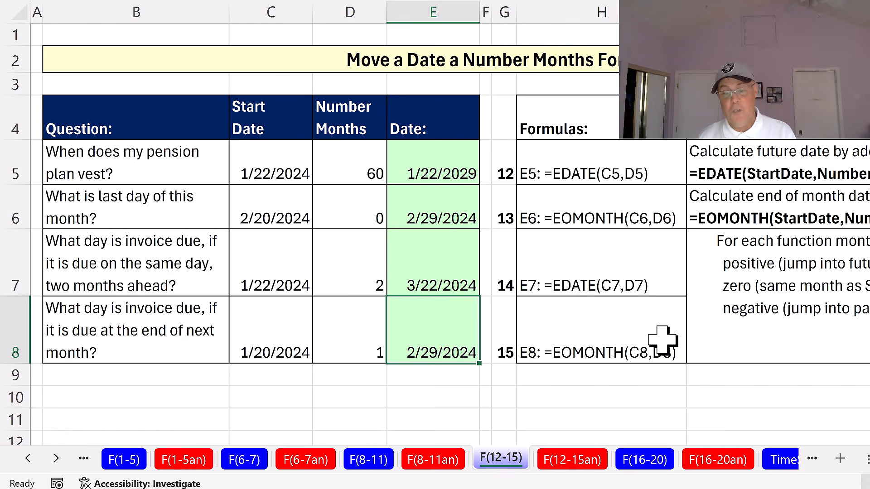
On the F(16-20) sheet, extract the year from the start date in D5 with the formula =YEAR(C5).
click(644, 468)
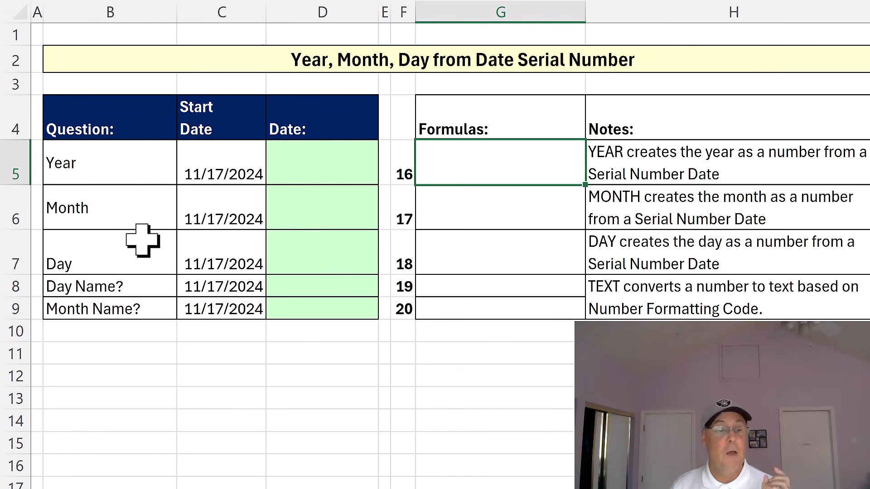
click(322, 161)
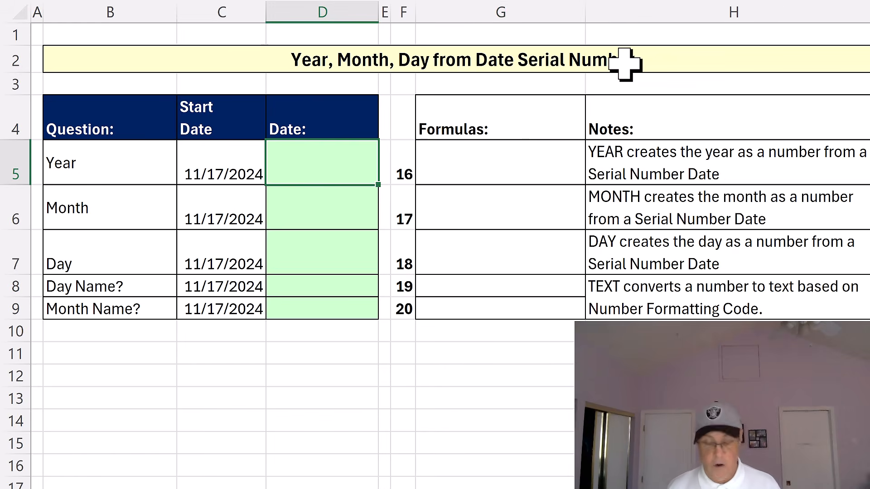
text(=ye)
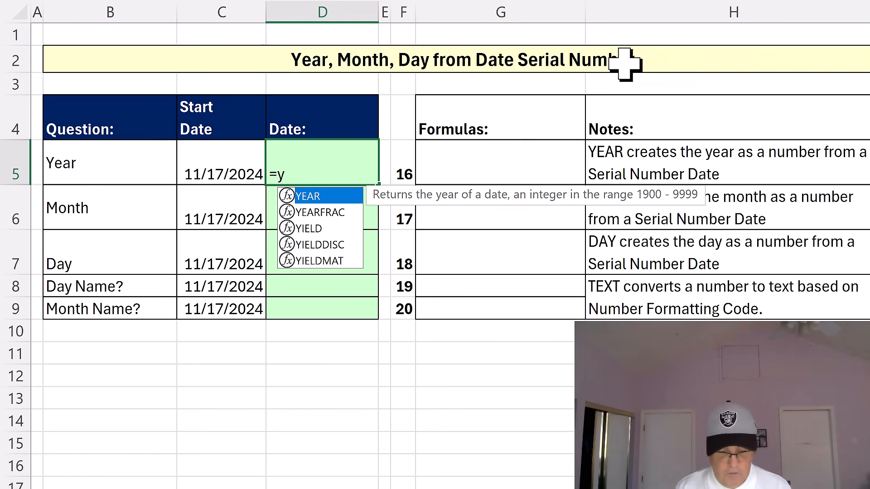
key(Tab)
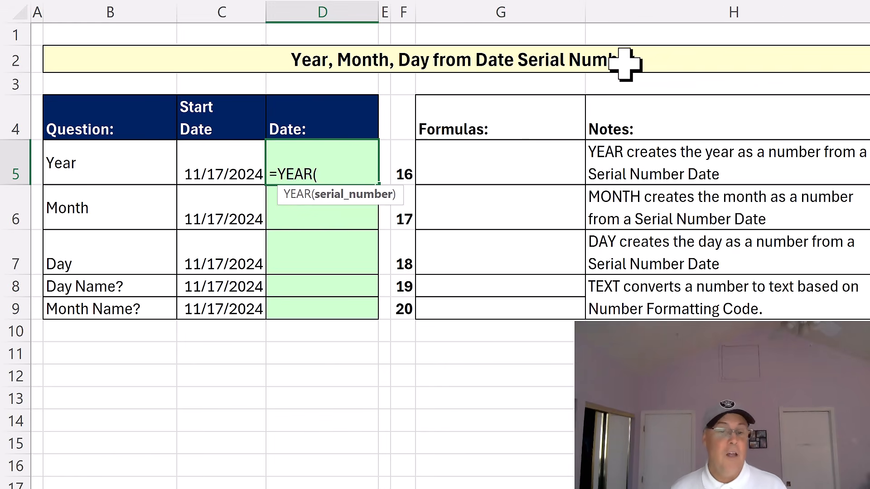
click(229, 175)
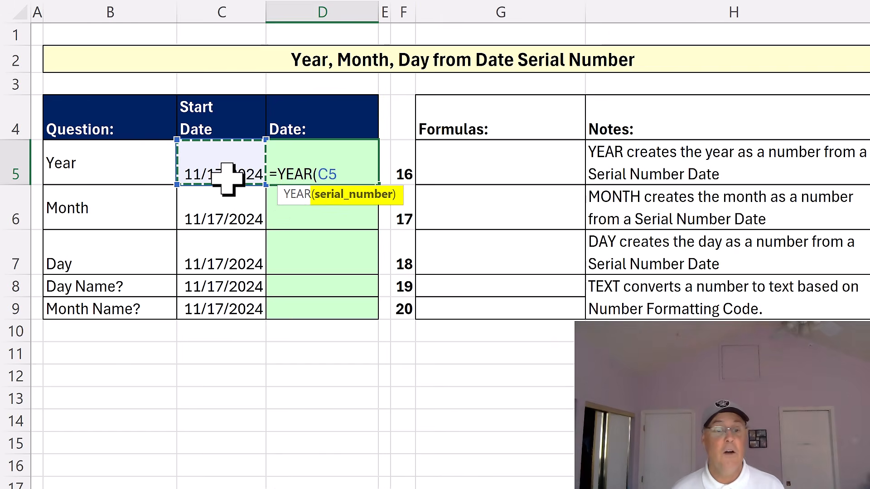
key(Return)
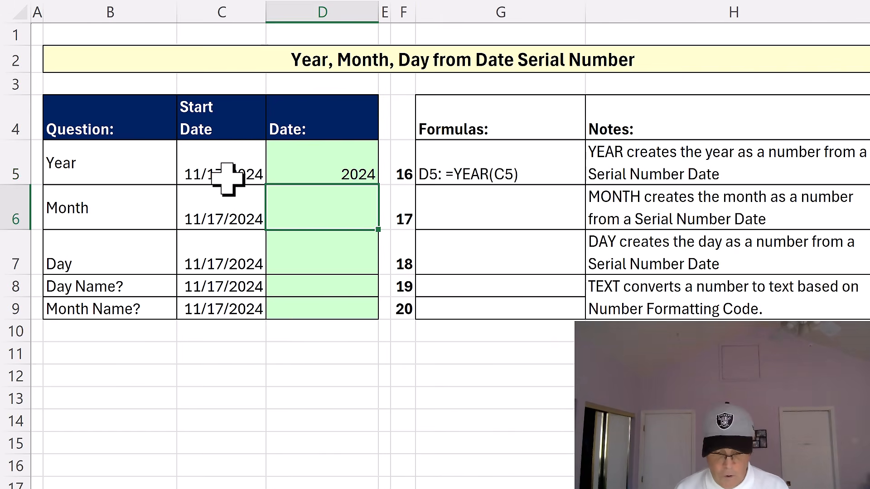
Extract the month number from the start date in D6 with the formula =MONTH(C6).
text(=mon)
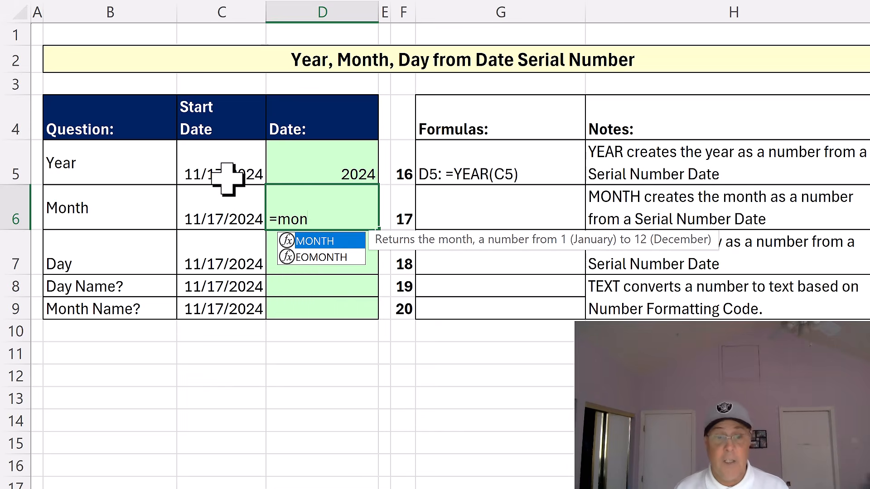
key(Tab)
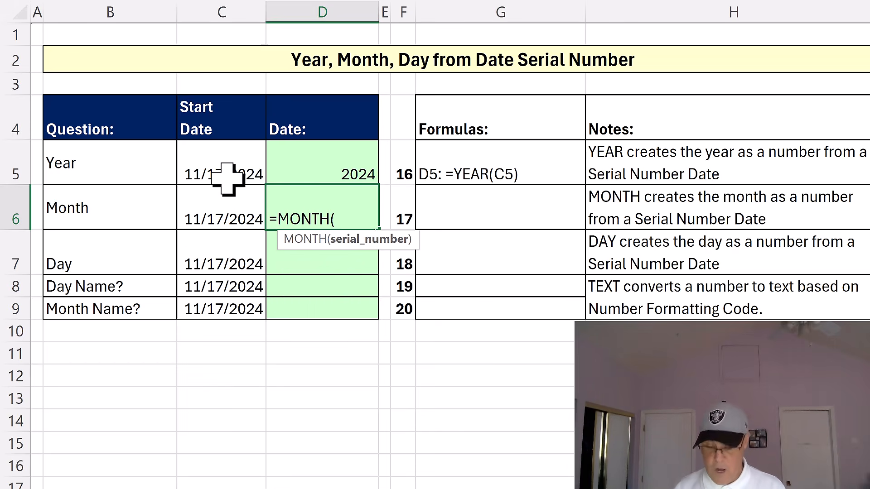
key(Left)
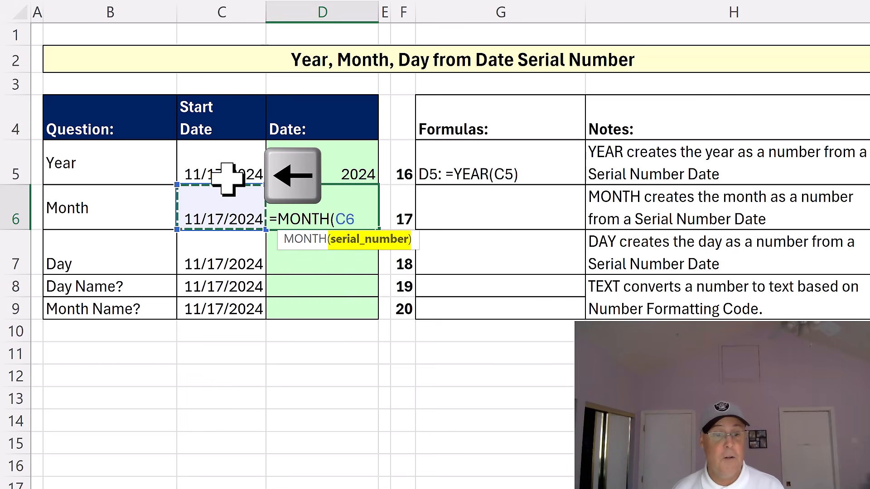
key(Return)
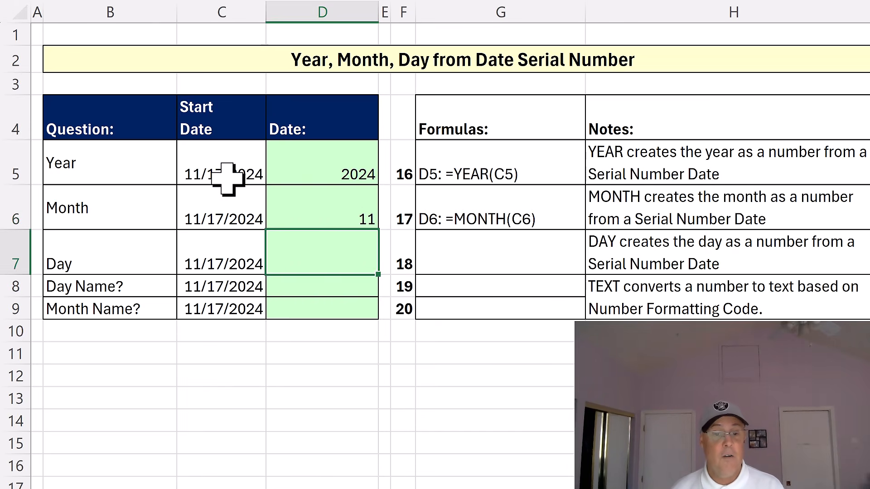
Extract the day number from the start date in D7 with the formula =DAY(C7).
text(=)
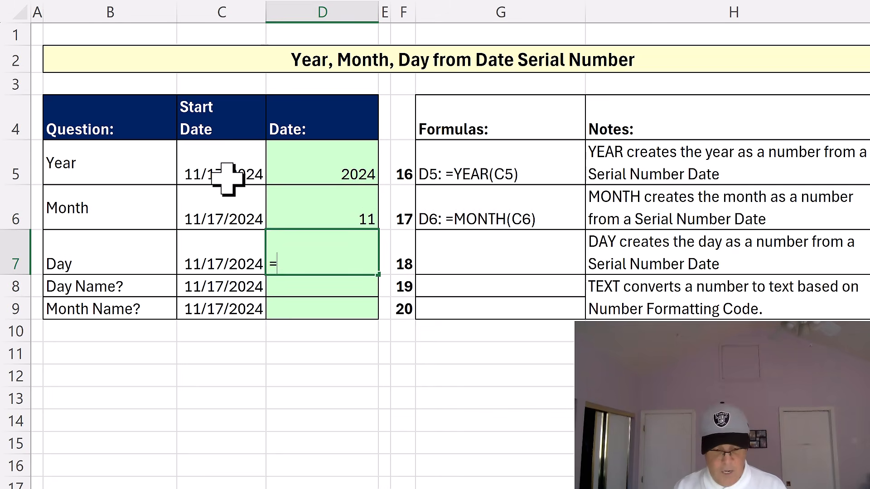
text(day)
key(Tab)
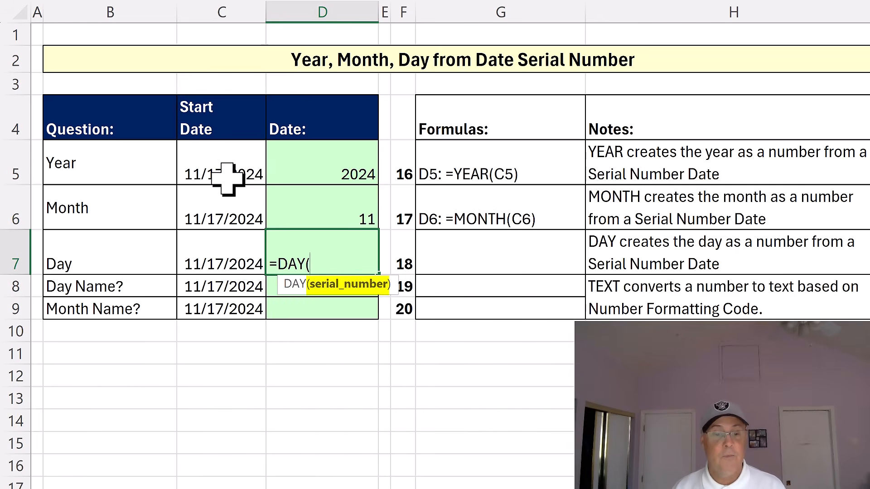
key(Left)
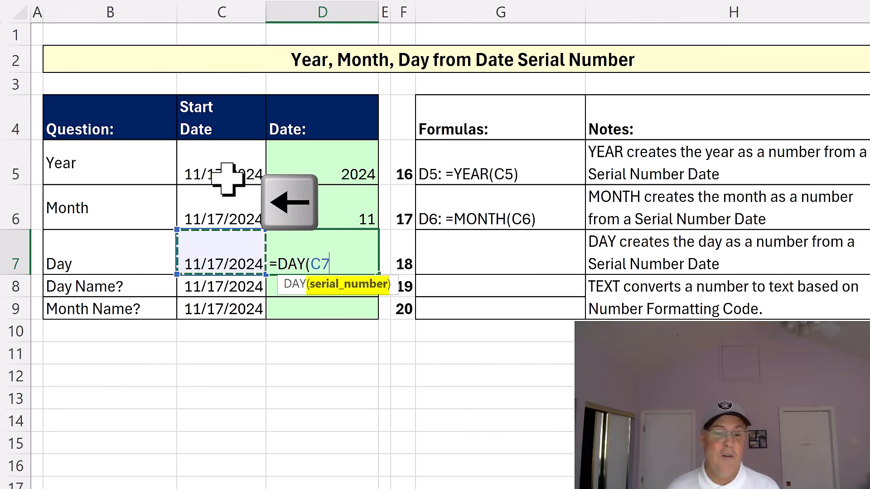
key(Return)
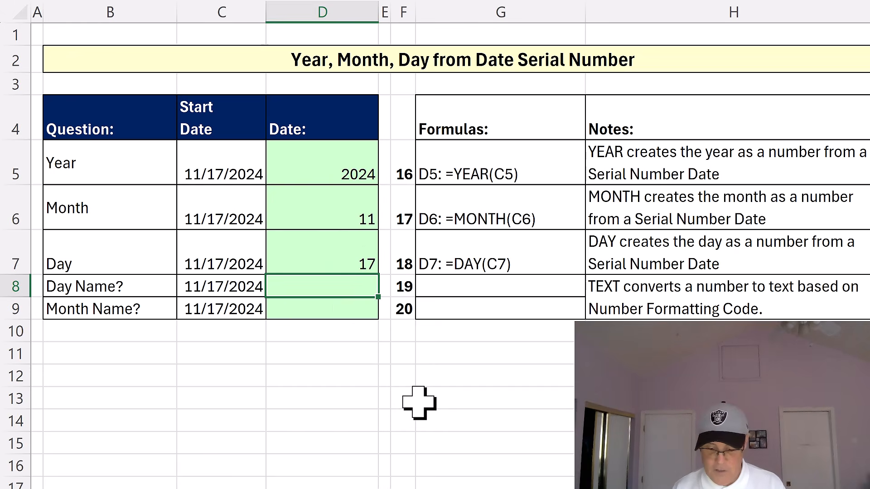
Return the full day name in D8 with the formula =TEXT(C8,"dddd"), keeping D8 selected.
text(=text)
key(Tab)
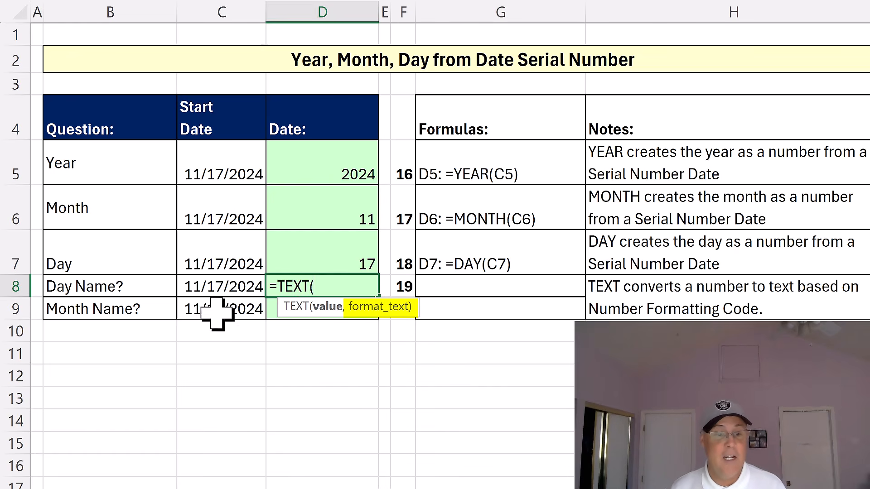
click(213, 286)
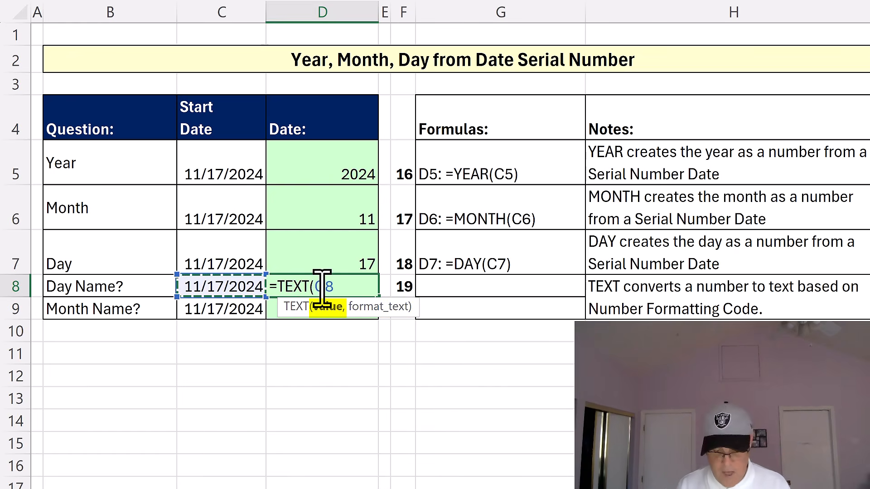
text(,)
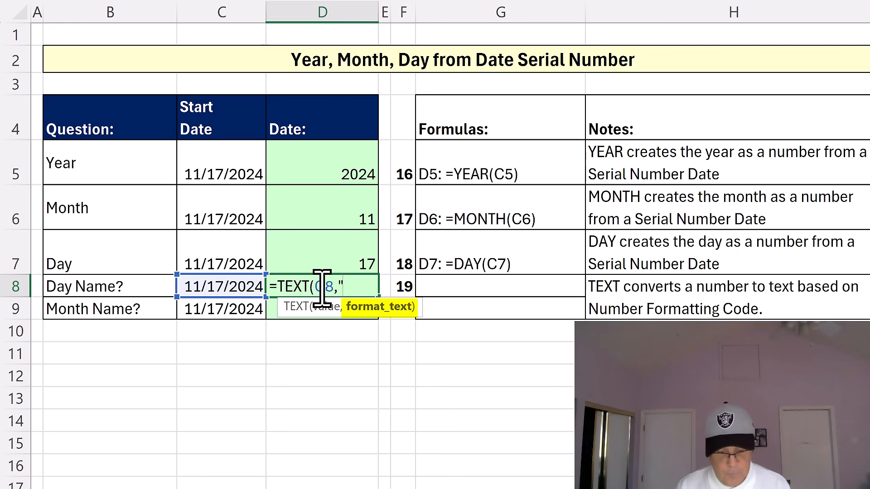
text("dddd)
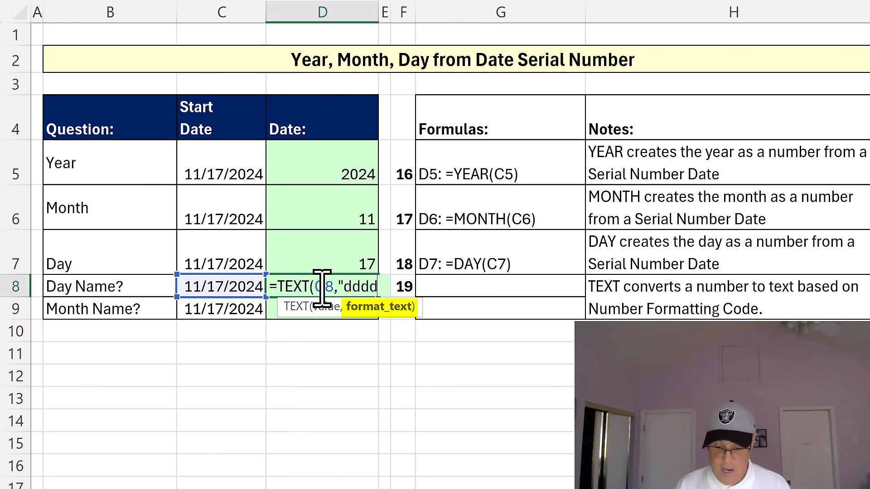
text("))
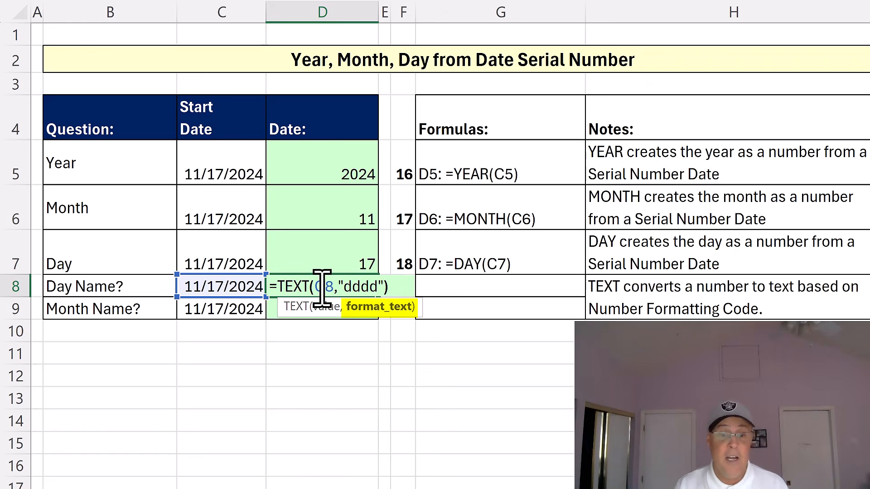
key(ctrl+Return)
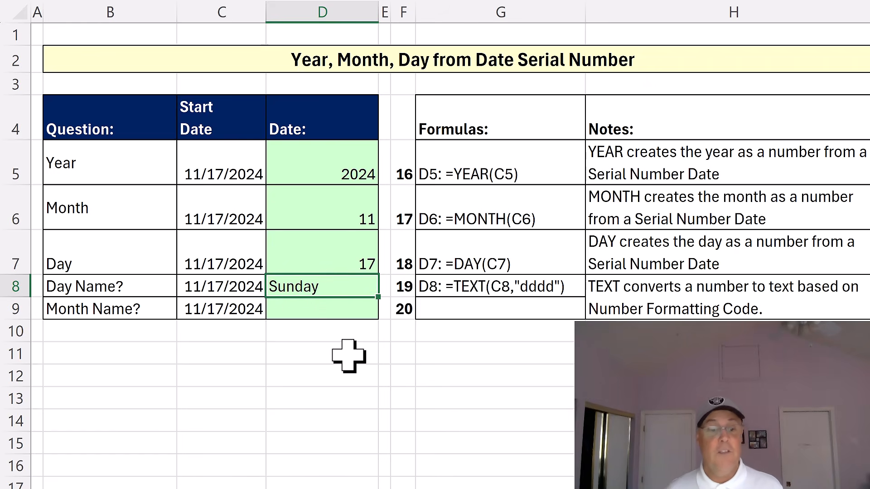
Return the abbreviated month name in D9 with the formula =TEXT(C9,"mmm"), keeping D9 selected.
click(340, 306)
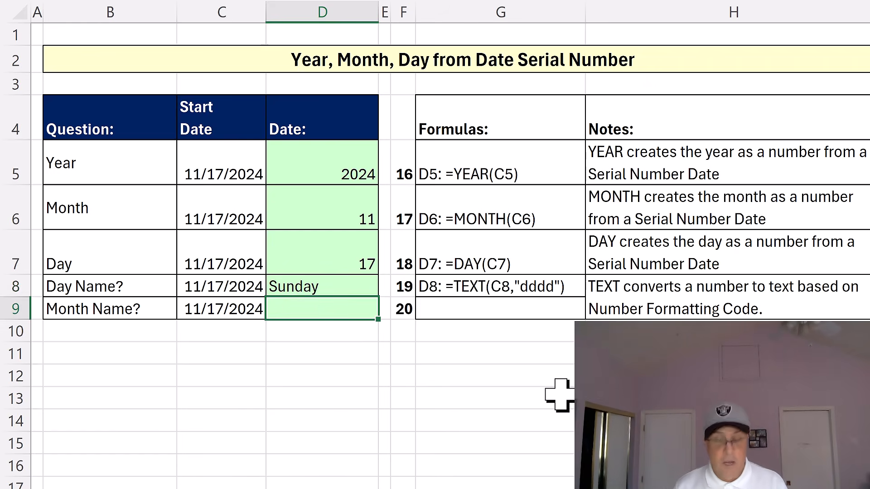
text(=text)
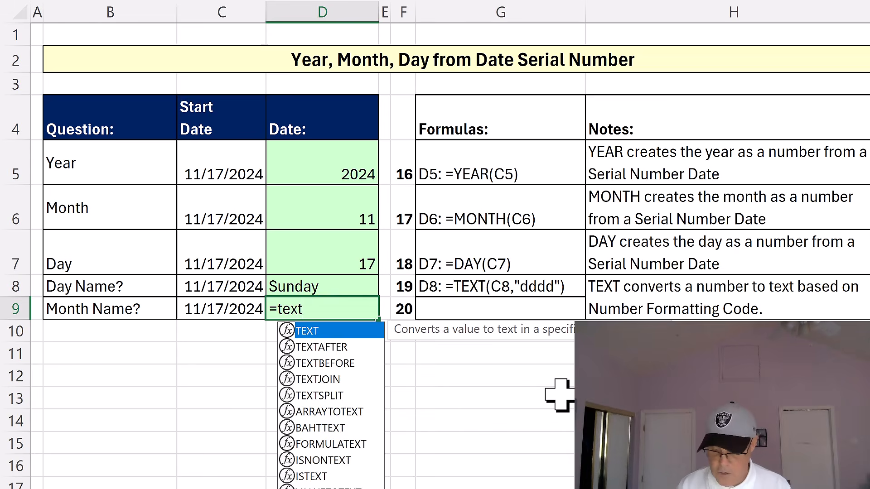
key(Tab)
key(Left)
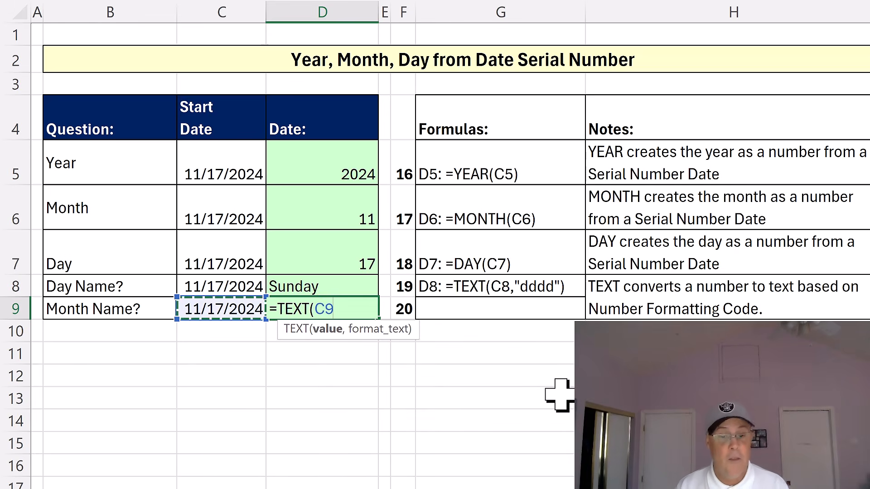
text(,)
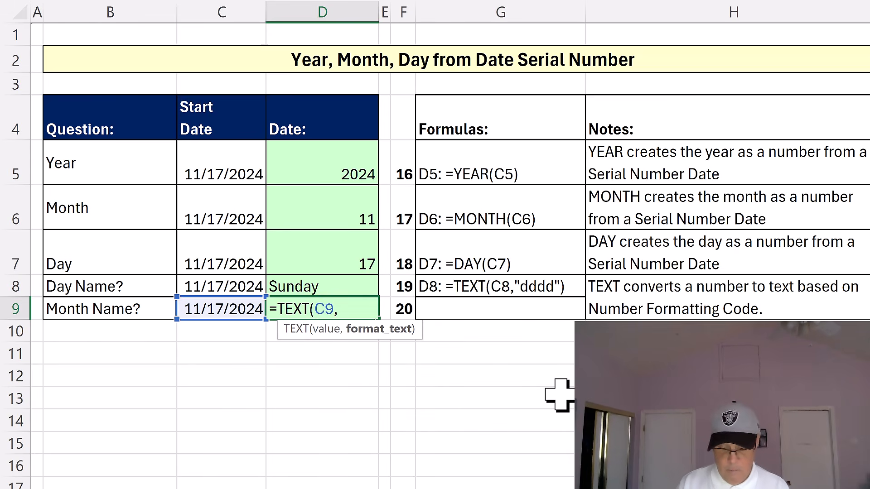
text("mmm)
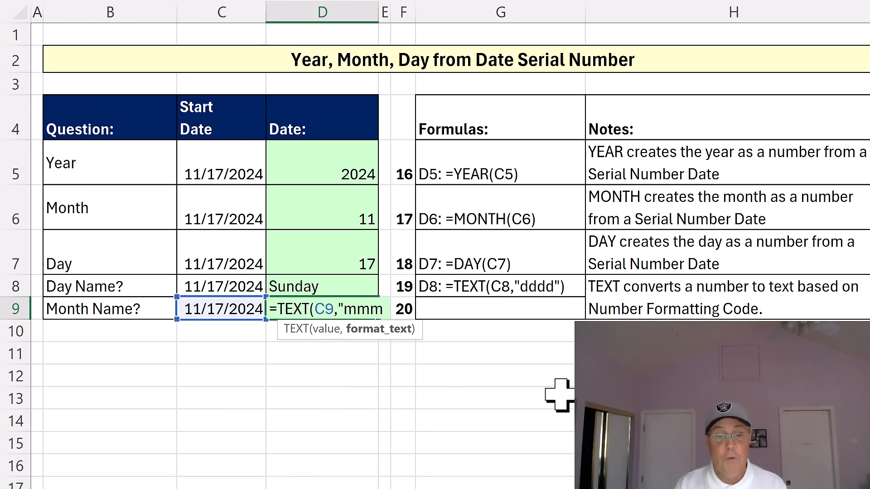
text(")
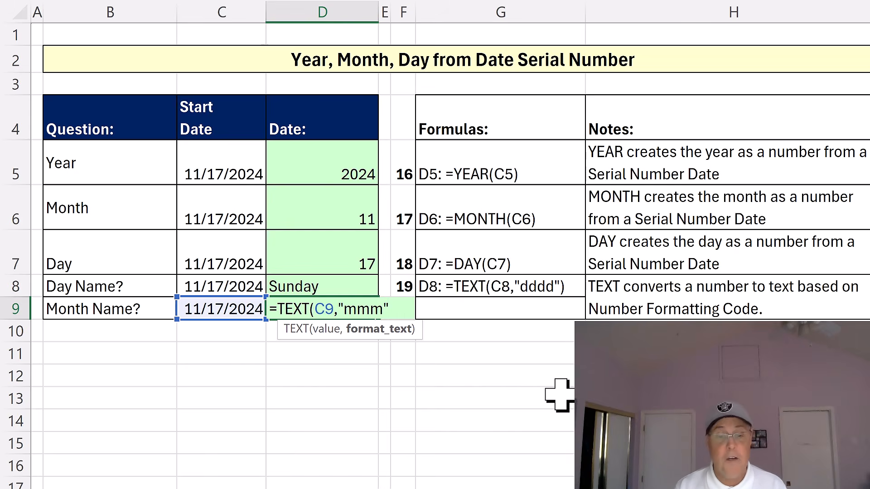
key(ctrl+Return)
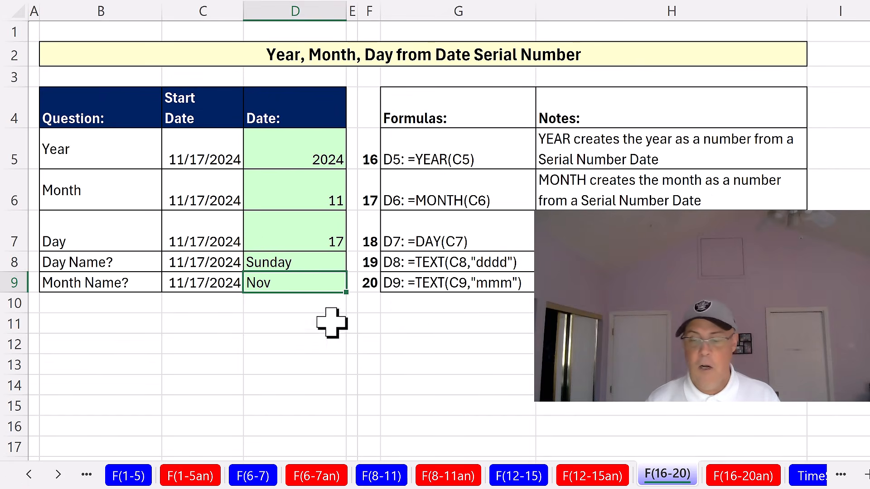
Find the TimeSerialNums sheet further along in the workbook's list of sheets.
click(58, 475)
click(58, 475)
click(58, 475)
click(58, 475)
click(58, 475)
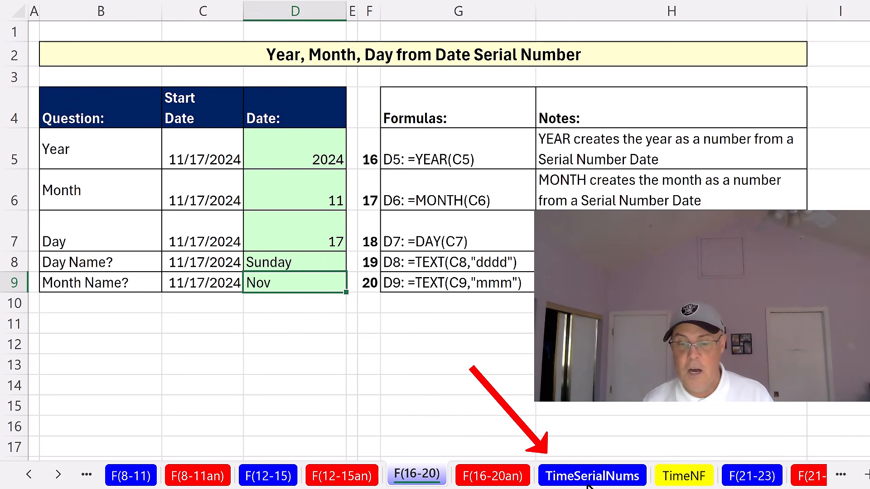
Switch to the TimeSerialNums sheet and enter 8:15:15PM, without a space before PM, in cell C3.
click(600, 482)
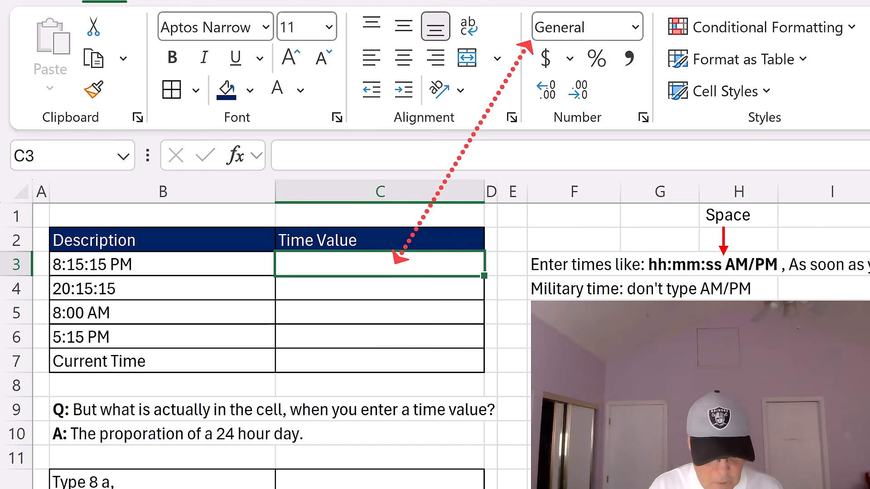
text(8)
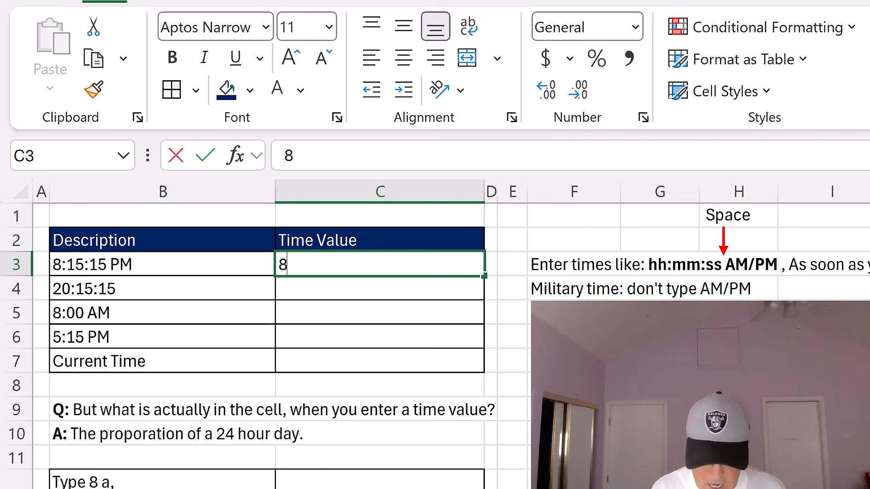
text(:15:)
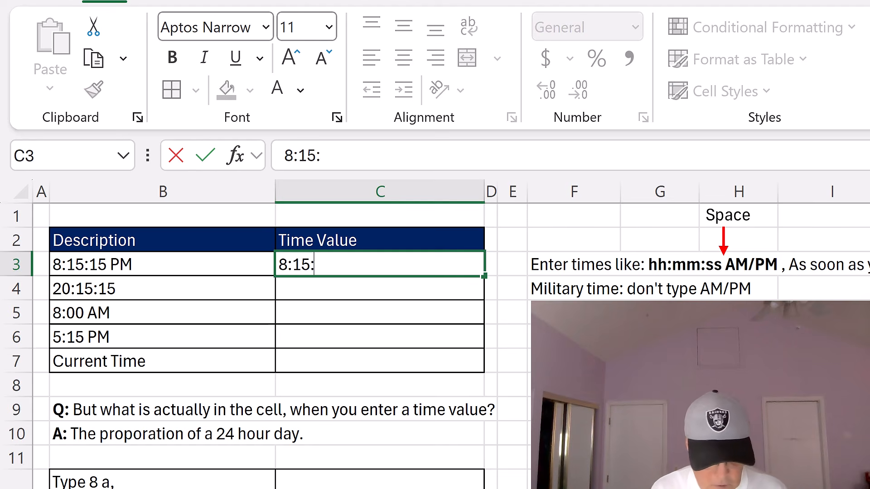
text(15 )
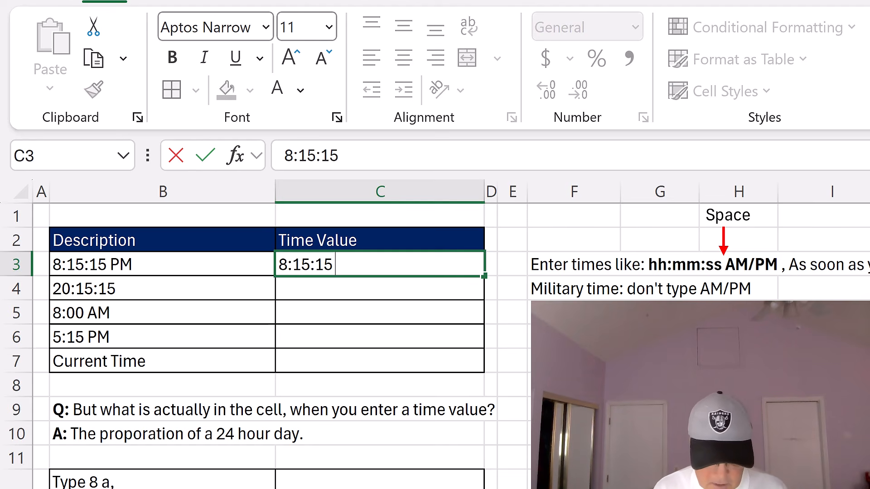
text(PM)
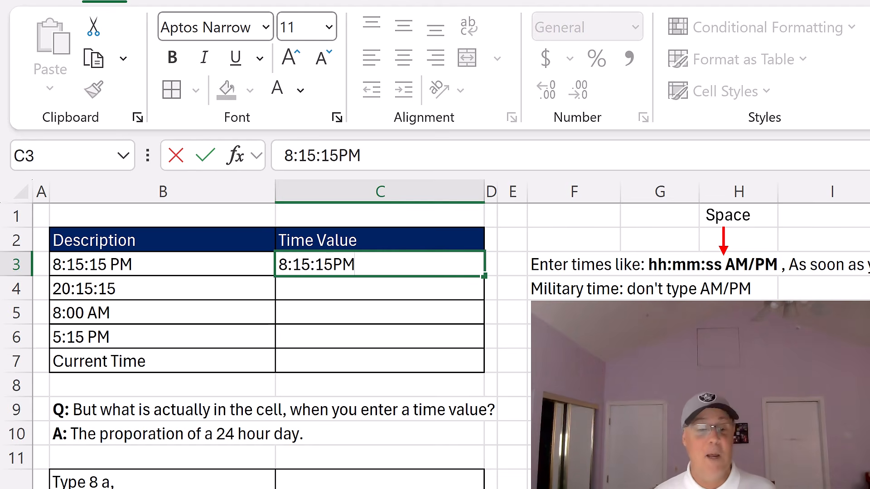
key(ctrl+Return)
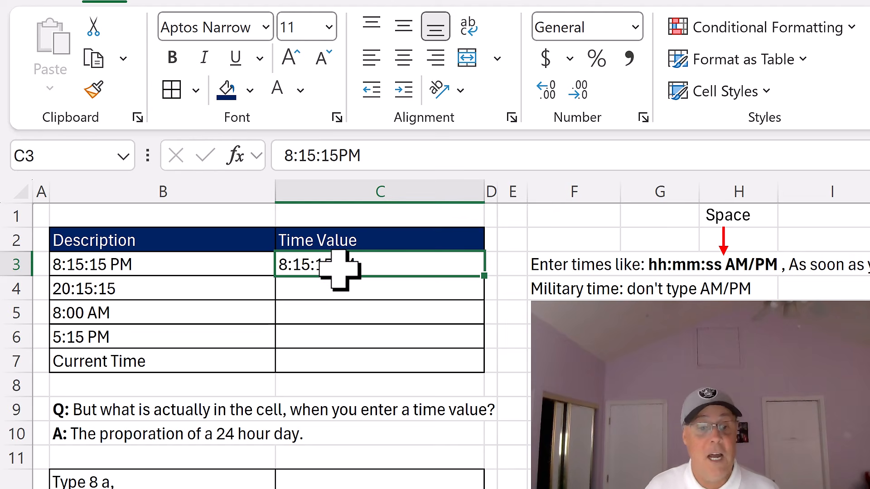
Edit the entry in cell C3 to add a space before PM, making it 8:15:15 PM.
key(F2)
key(Left)
key(Left)
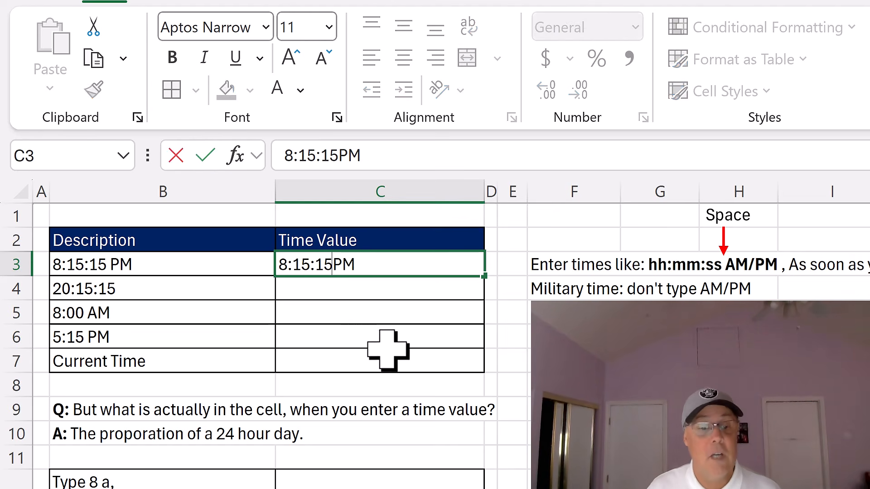
key(ctrl+Return)
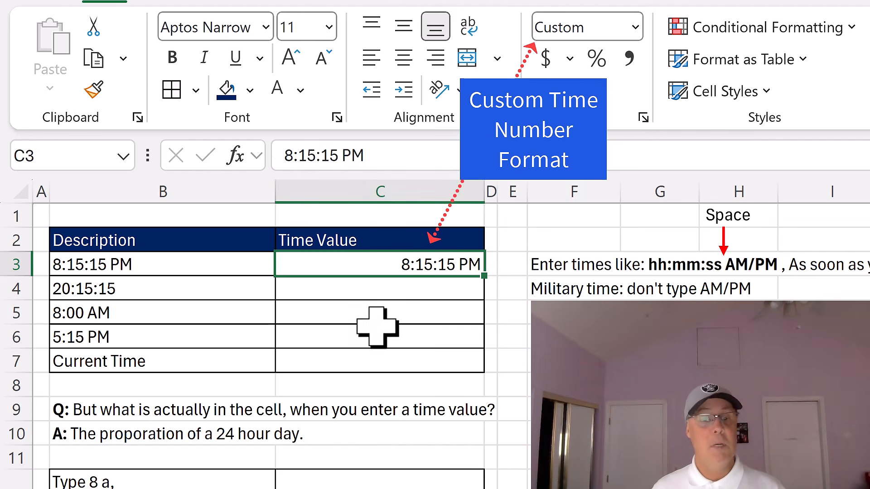
Enter the military time 20:15:15 in cell C4, without AM or PM.
click(344, 292)
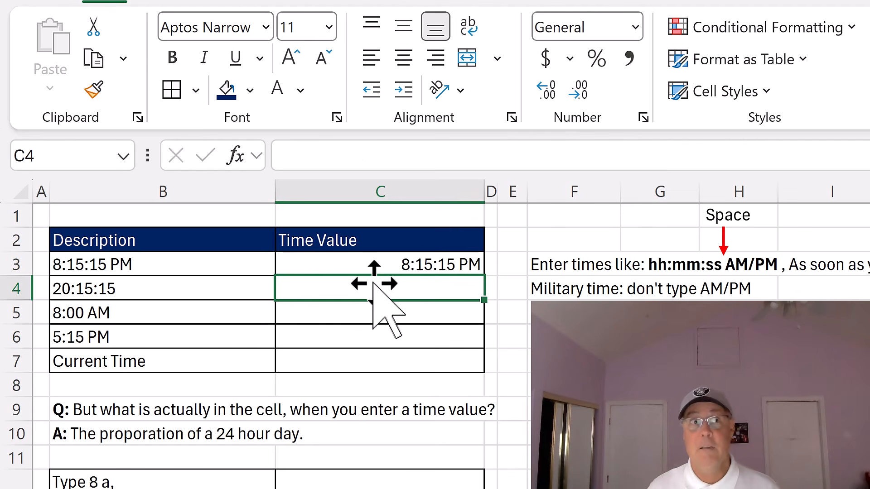
text(20:)
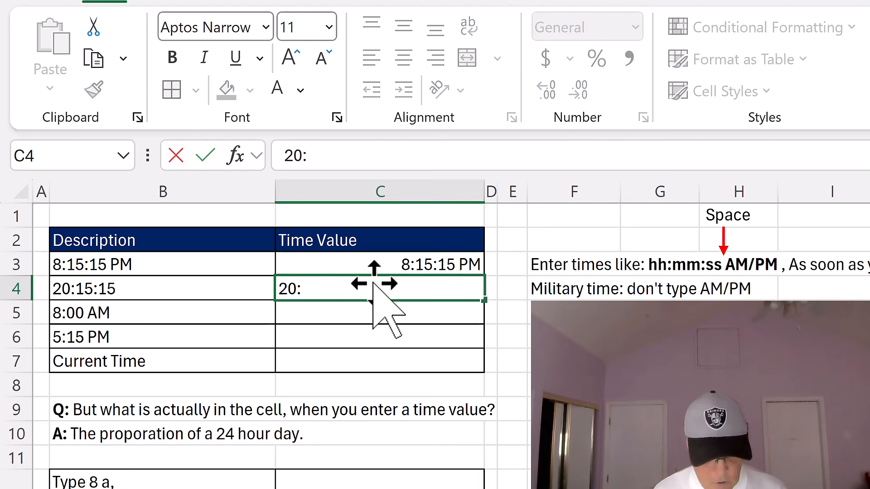
text(15:15)
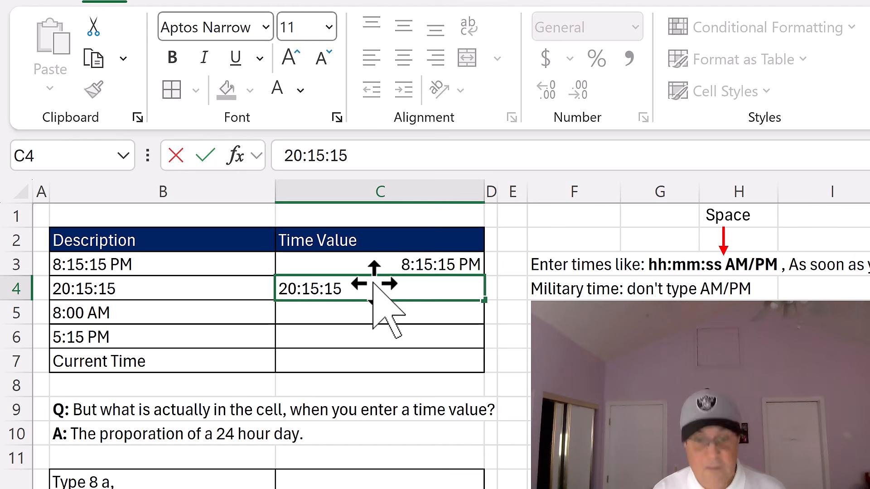
key(ctrl+Return)
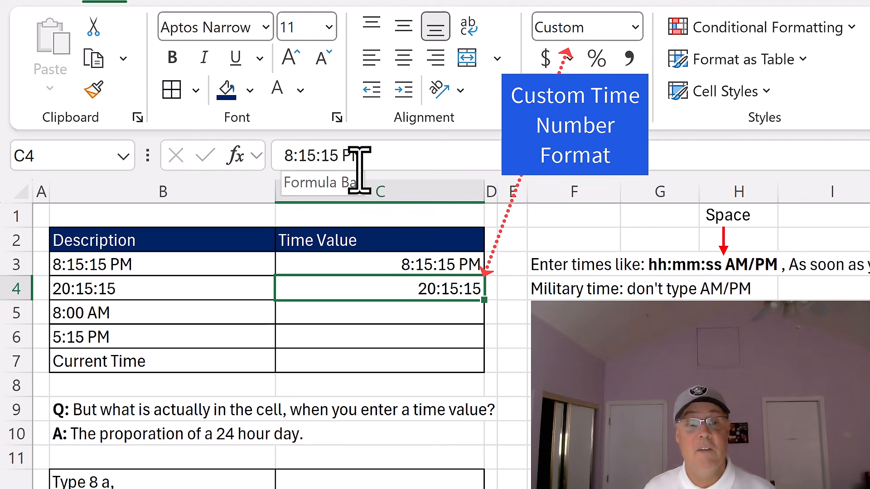
Enter the abbreviated times 8 a in cell C5 and 5:15 p in cell C6.
click(369, 313)
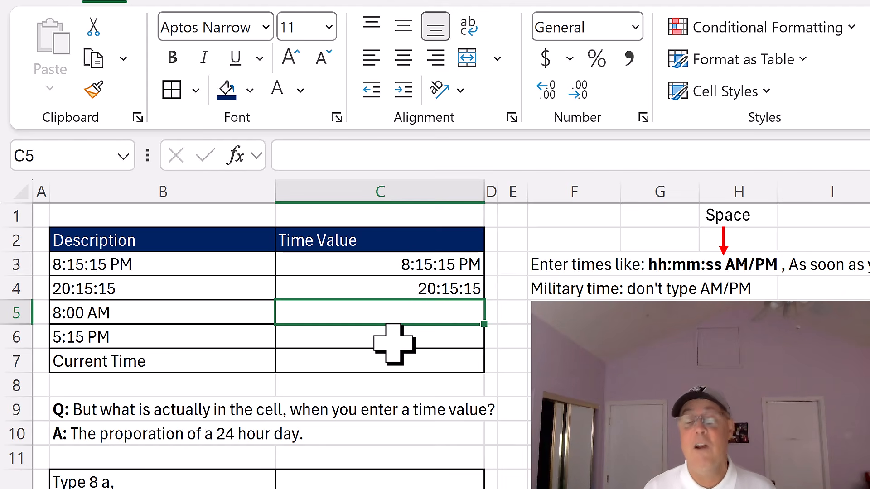
text(8 a)
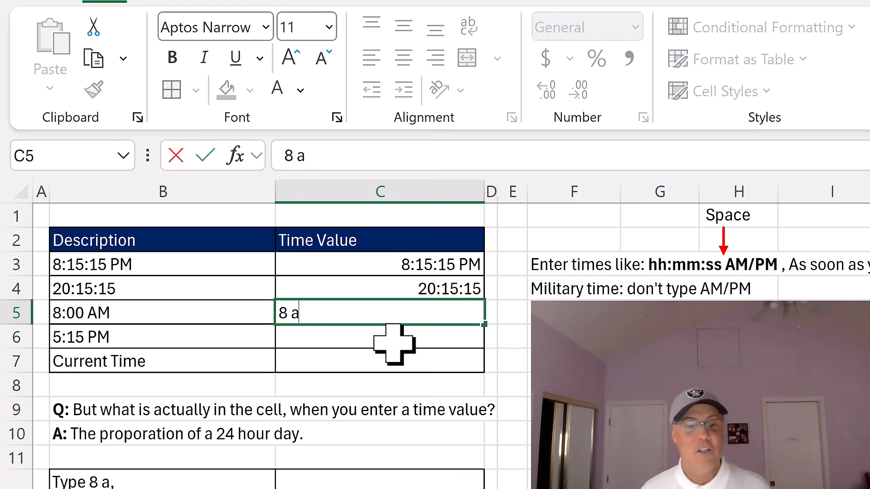
key(ctrl+Return)
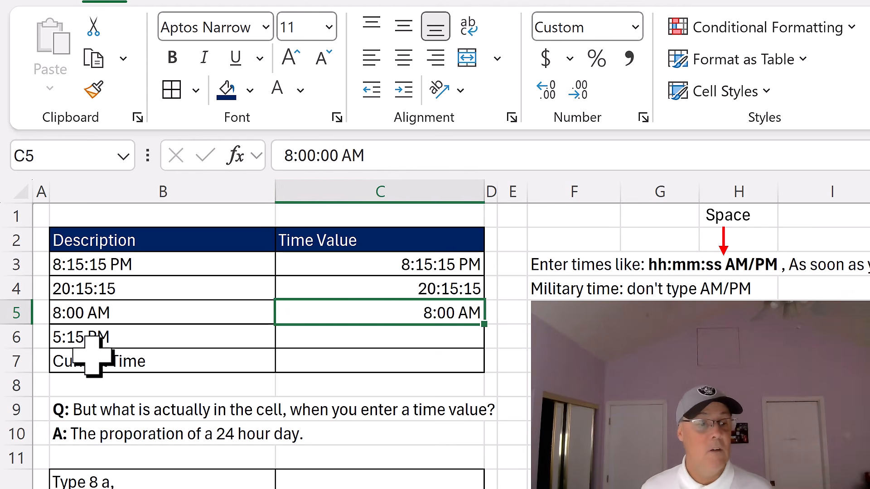
click(380, 337)
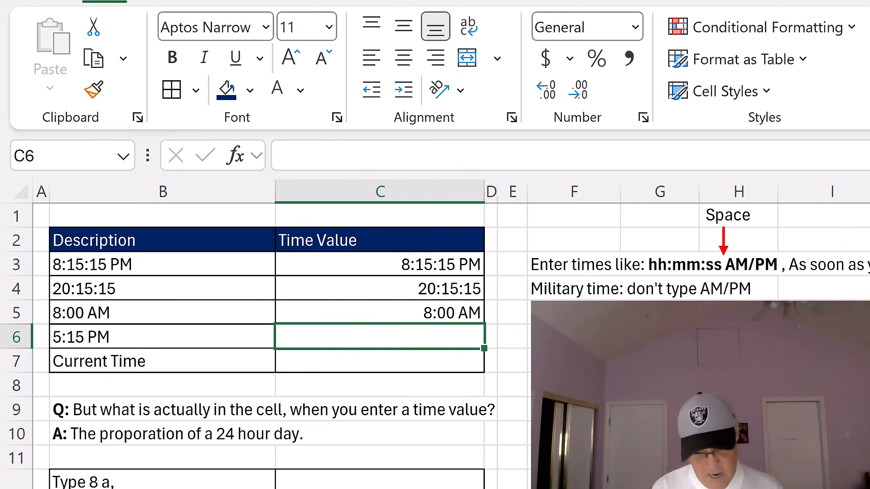
text(5:15)
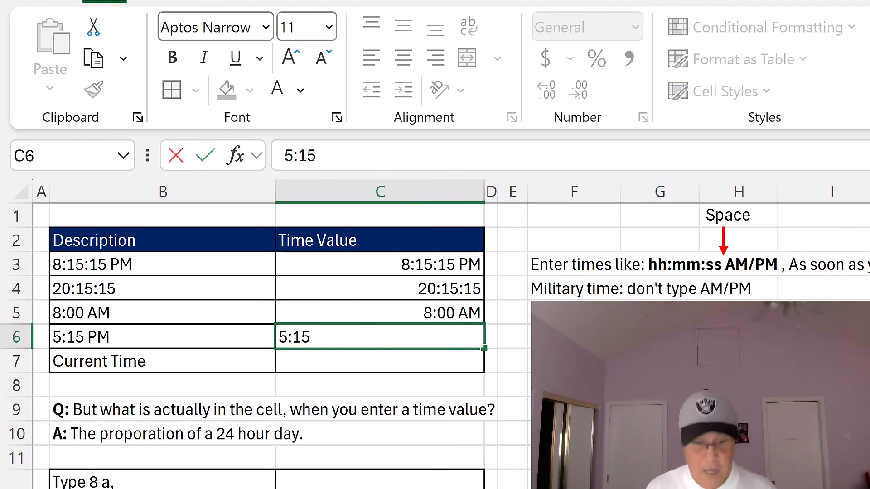
text( p)
key(ctrl+Return)
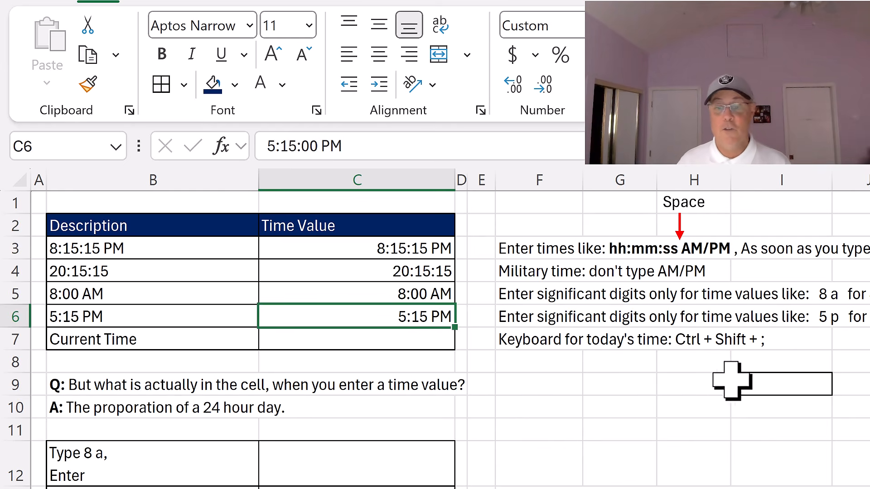
Insert the current time as a fixed value in cell C7, beside the Current Time label.
click(431, 335)
key(ctrl+shift+semicolon)
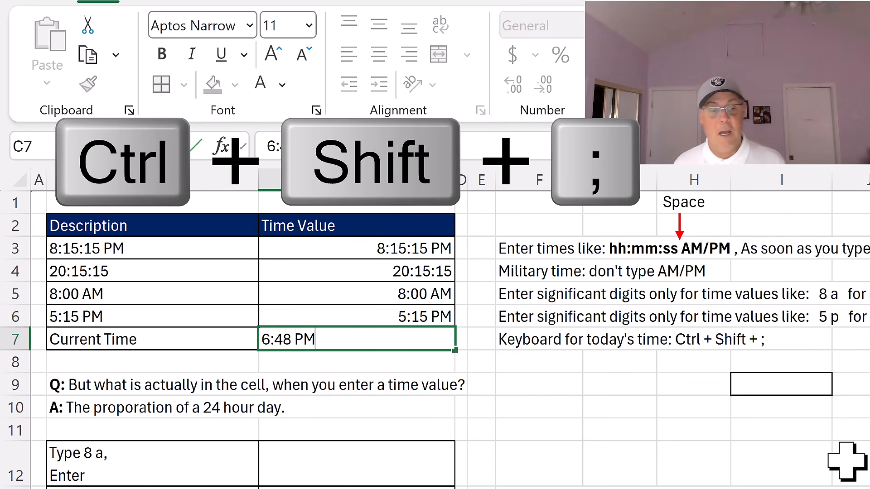
key(Return)
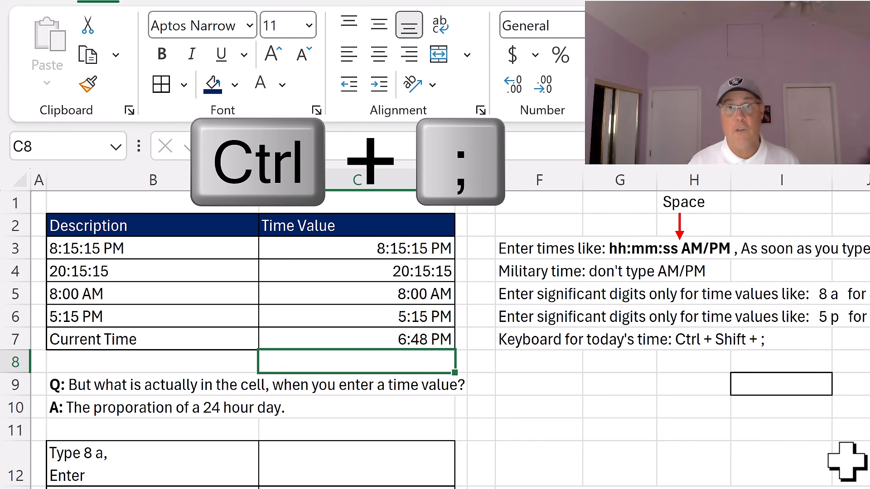
Insert the current date followed by a space and the current time as fixed values in cell C8.
key(ctrl+semicolon)
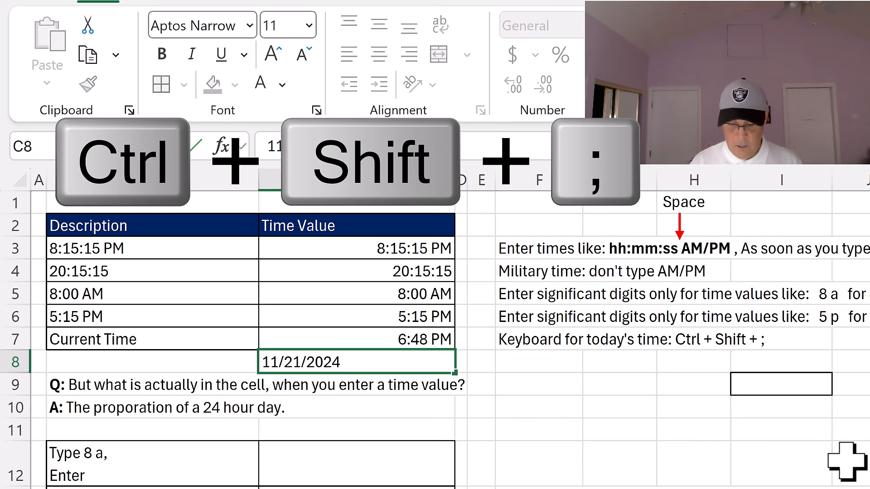
key(ctrl+shift+semicolon)
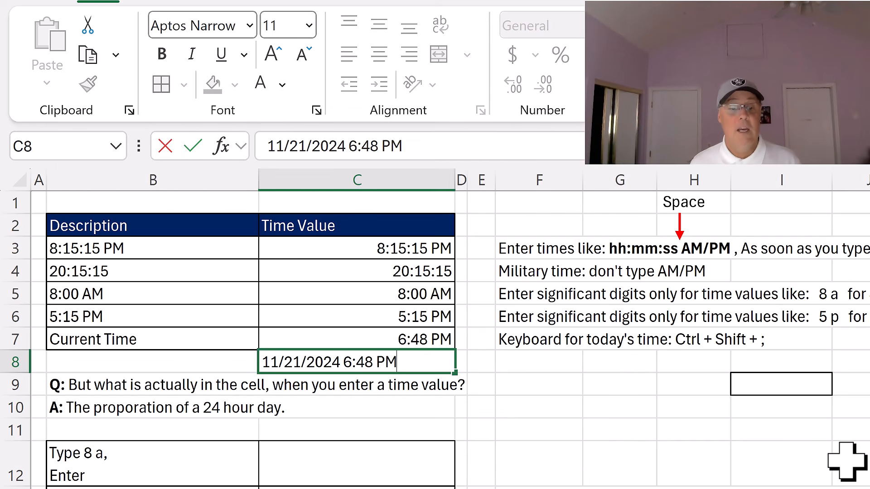
key(ctrl+Return)
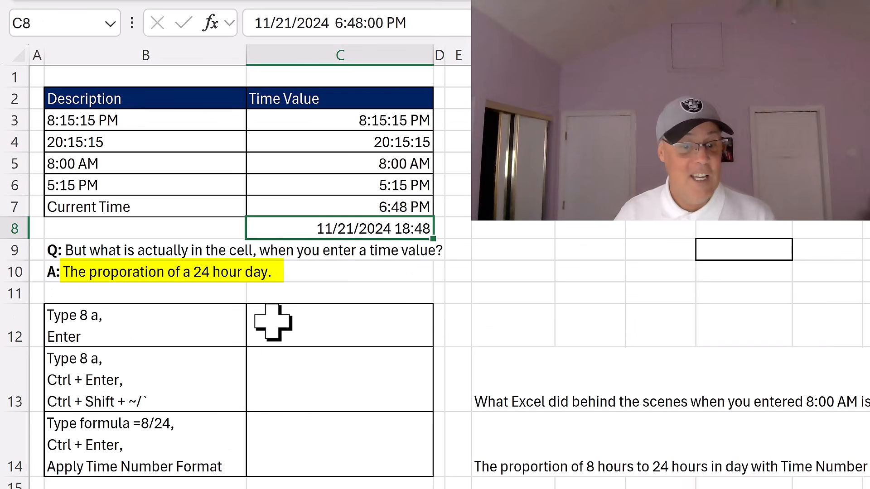
Enter the abbreviated time 8 a in cell C12.
click(287, 462)
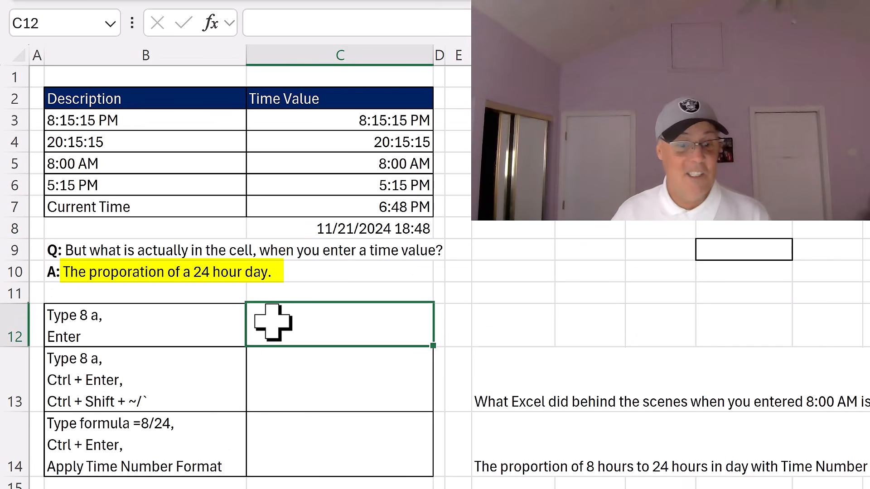
text(8 a)
key(ctrl+Return)
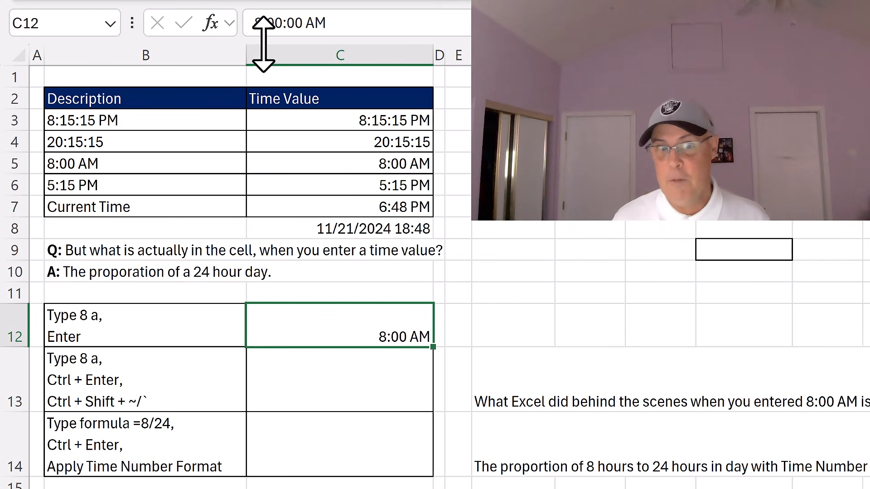
Enter 8 a in cell C13 and apply the General number format to expose its underlying serial number.
click(356, 376)
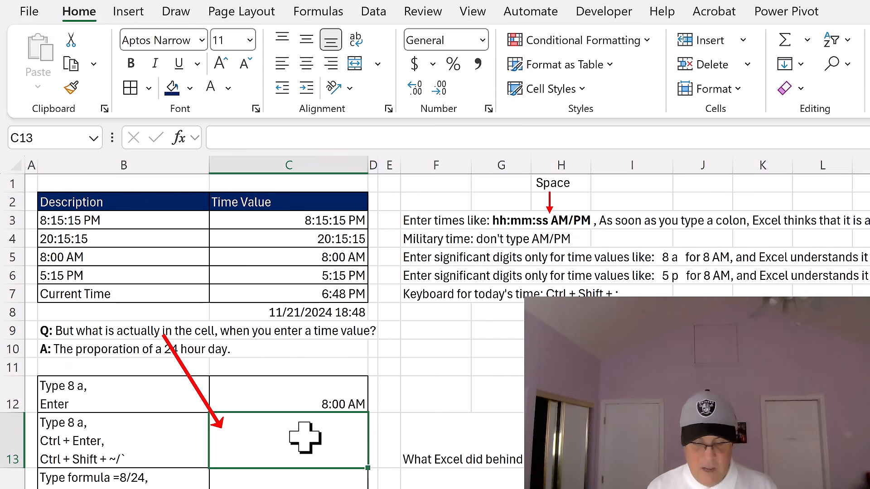
text(8 a)
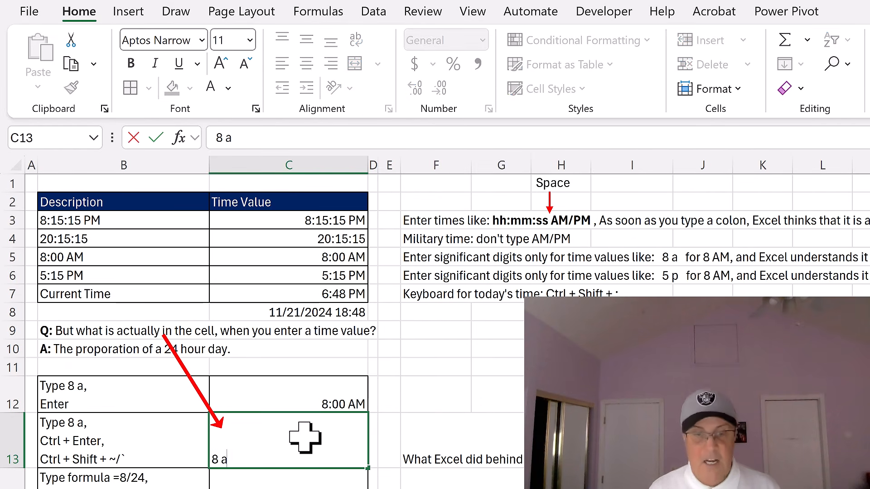
key(ctrl+Return)
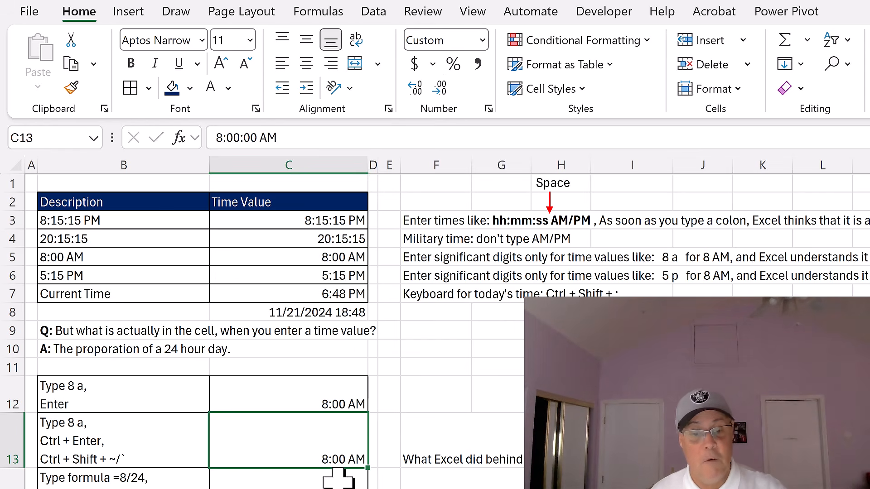
key(ctrl+shift+grave)
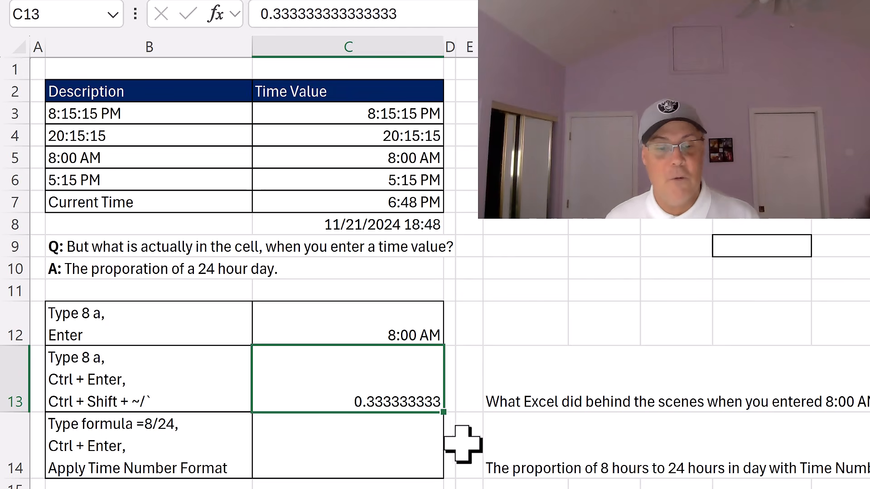
Enter the formula =8/24 in cell C14 and apply the Time number format to it.
click(330, 451)
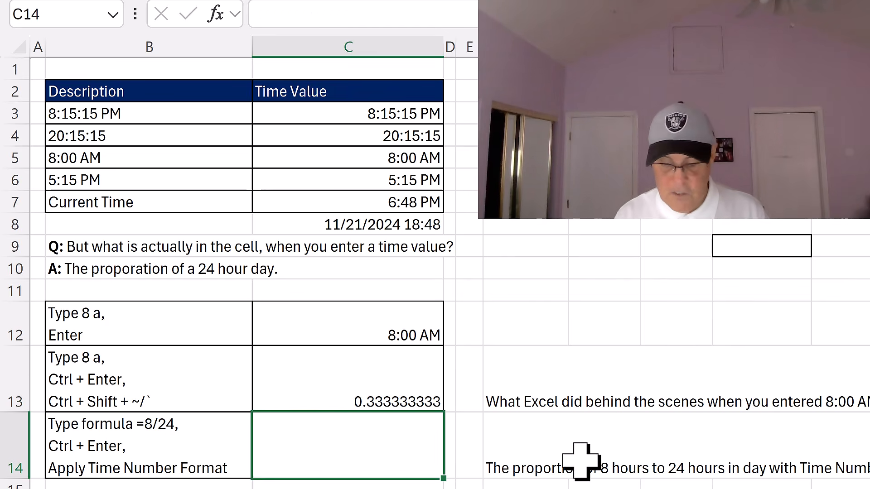
text(=)
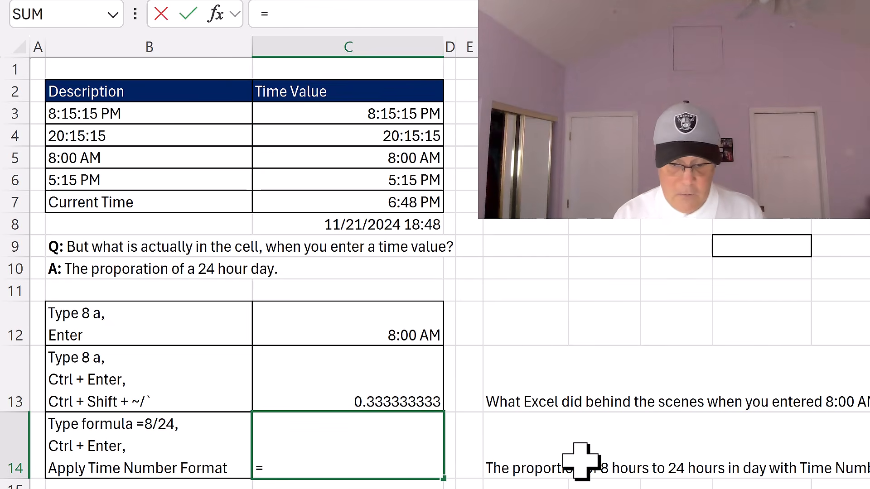
text(8/24)
key(ctrl+Return)
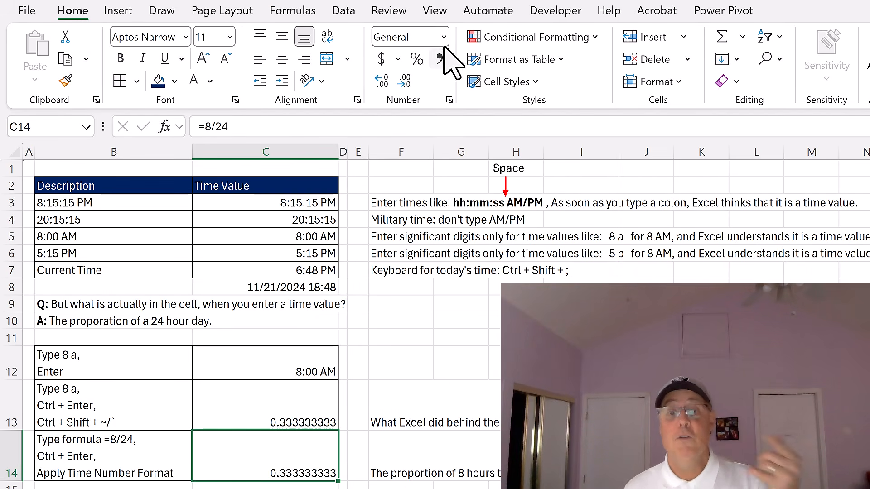
click(443, 37)
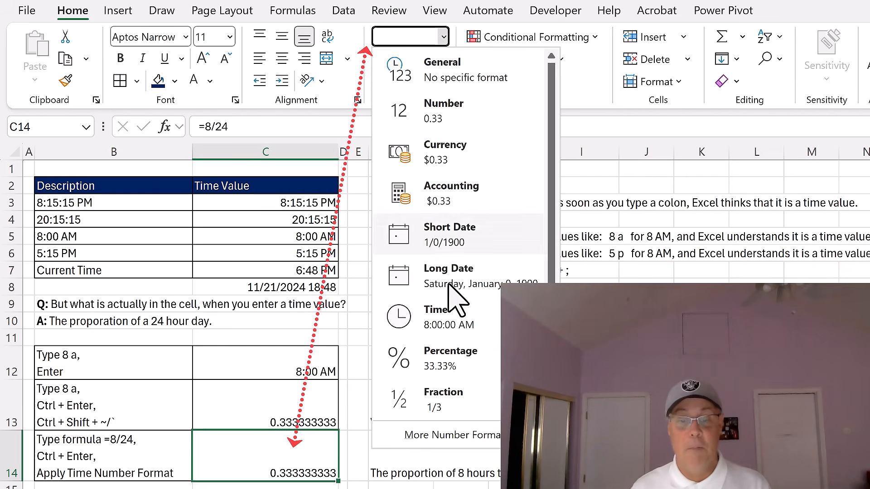
click(455, 313)
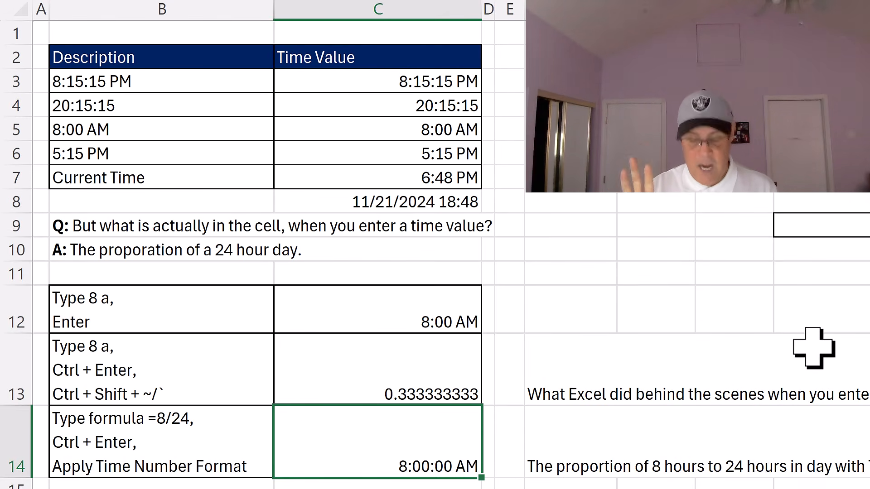
Enter the formula =(8+5/60)/24 in cell C14, check its serial number in General format, and restore the time format.
text(=)
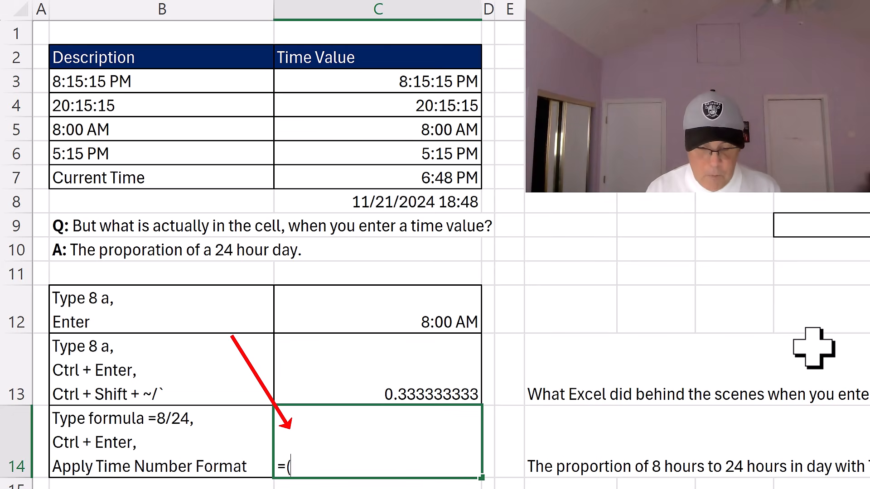
text((8)
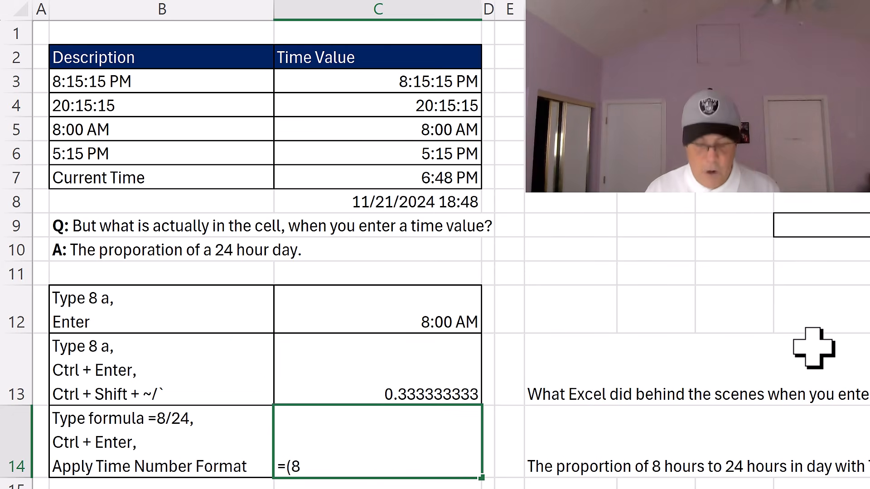
text(+5/60)
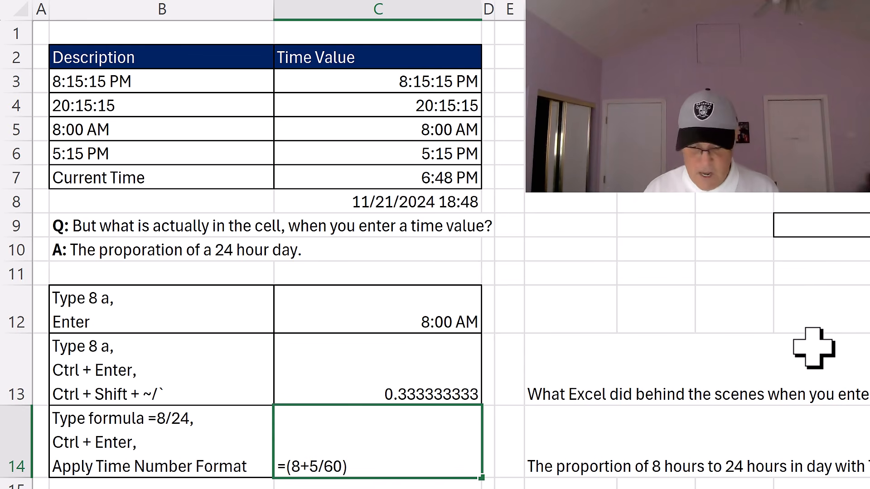
text(24)
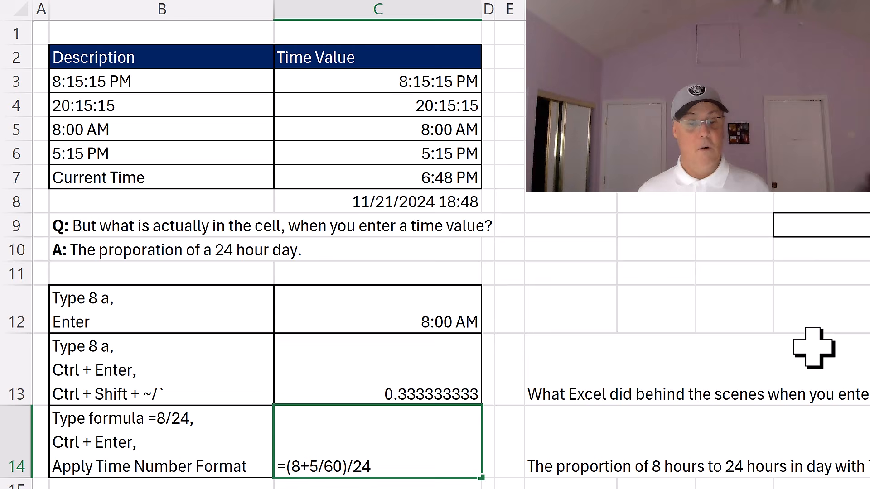
key(ctrl+Return)
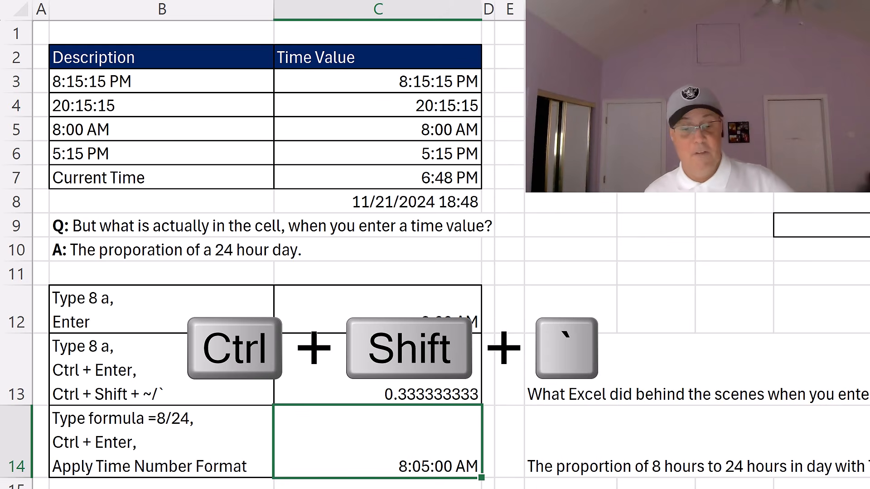
key(ctrl+shift+grave)
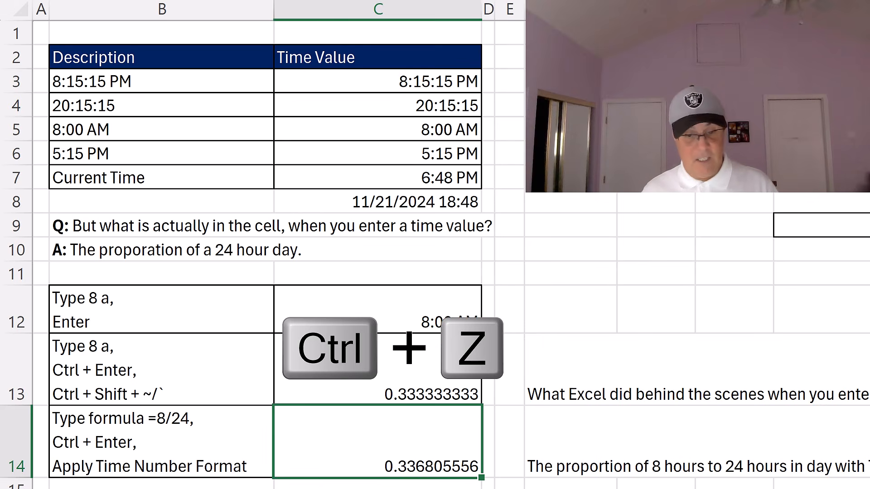
key(ctrl+z)
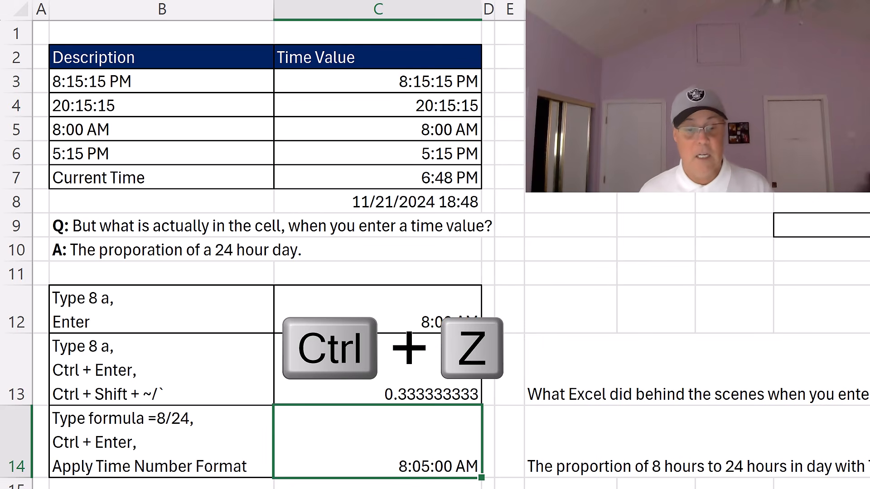
Subtract the start time from the end time in cell C21 with =C20-C19 and apply the General number format.
scroll(585, 409, down, 3)
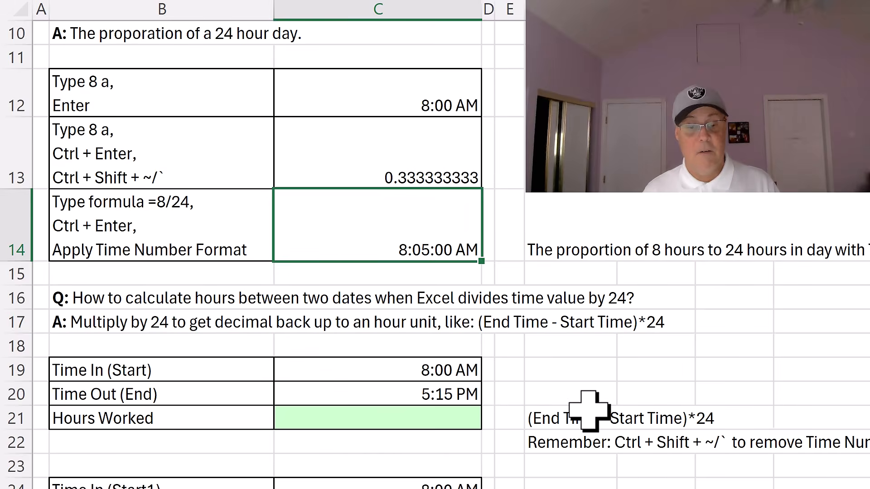
scroll(589, 410, down, 1)
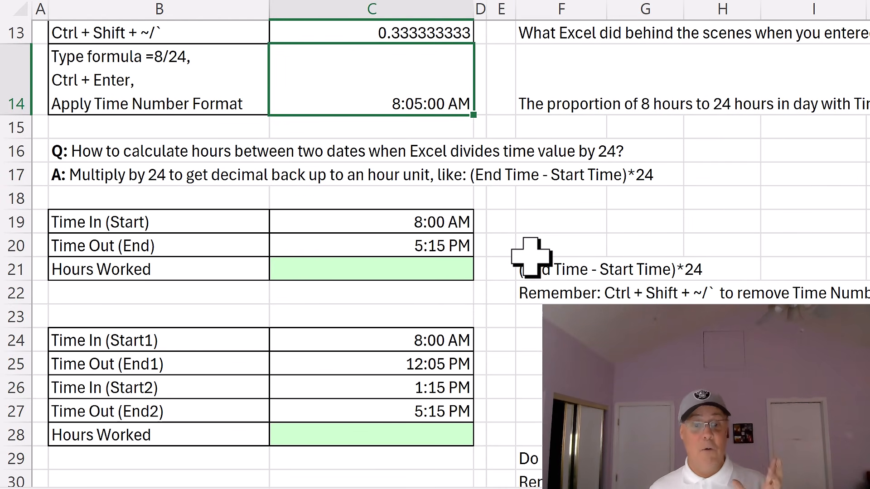
scroll(516, 251, down, 1)
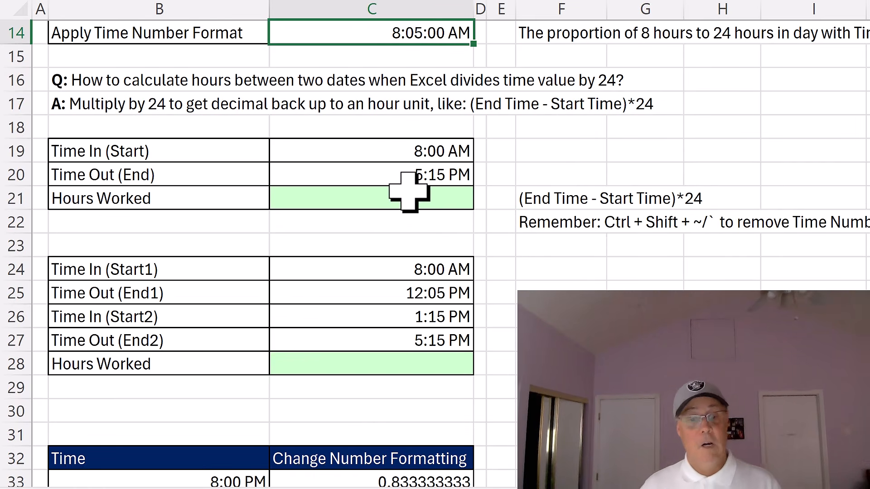
click(412, 198)
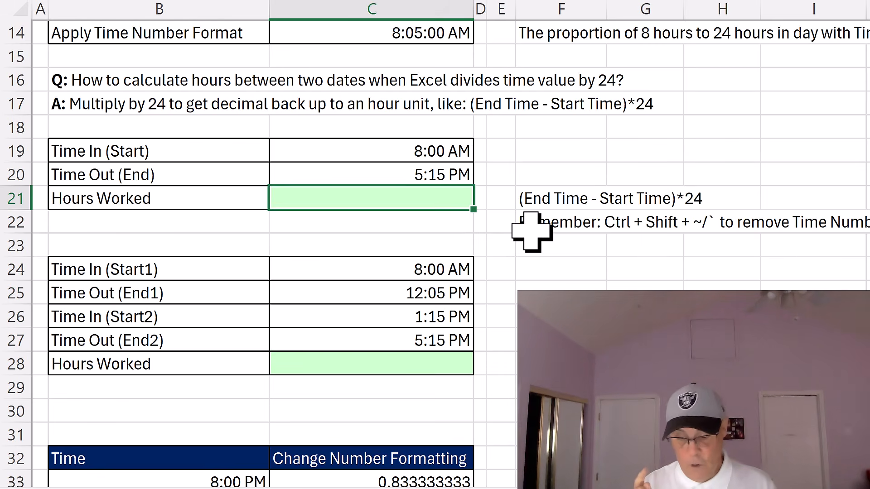
text(=)
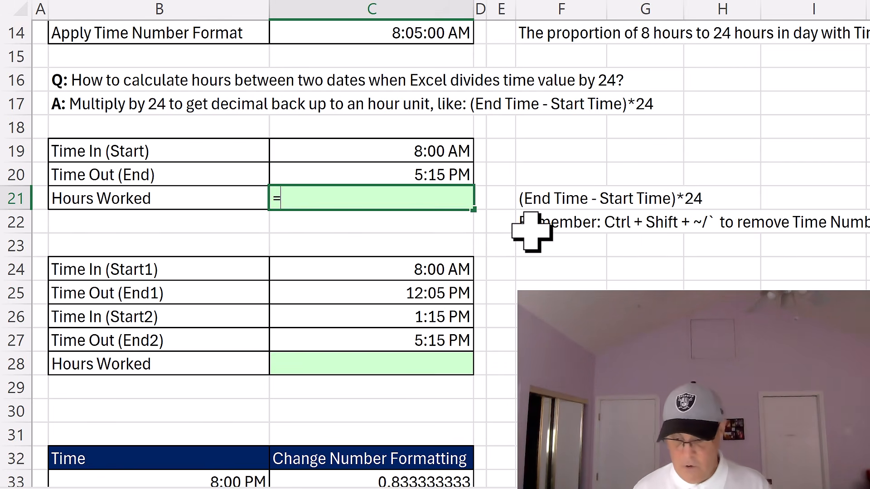
key(Up)
text(-)
key(Up)
key(Up)
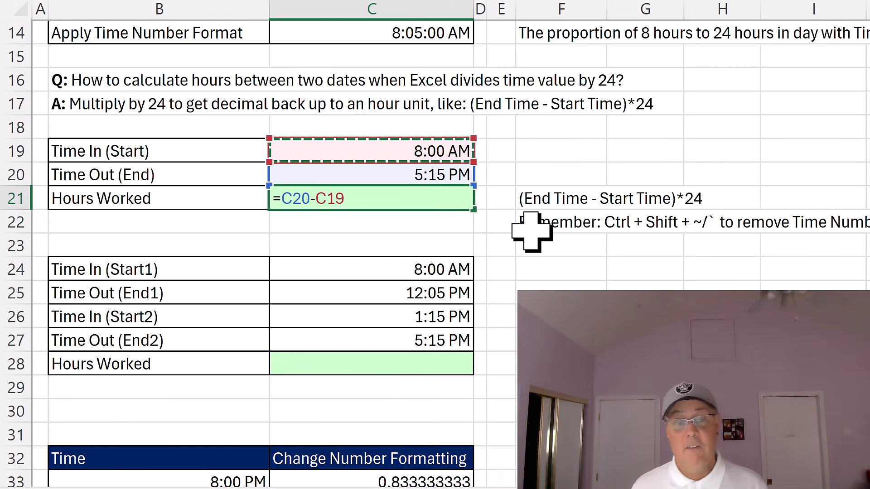
key(ctrl+Return)
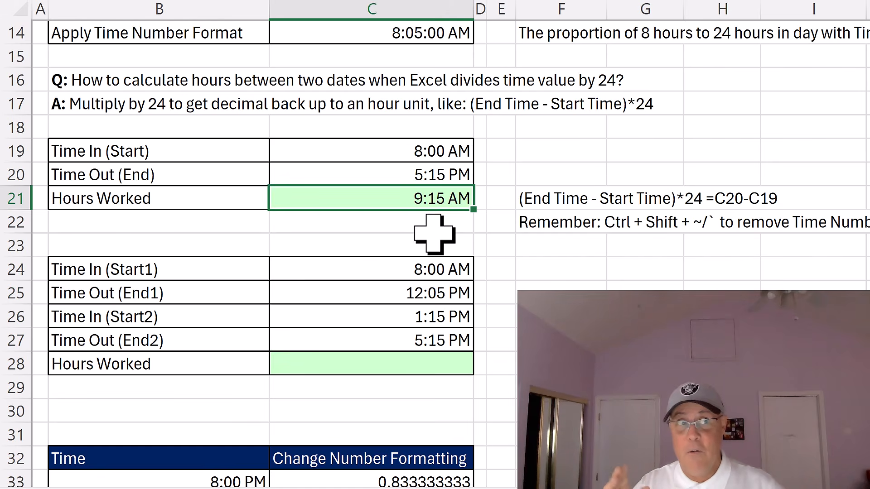
key(ctrl+shift+grave)
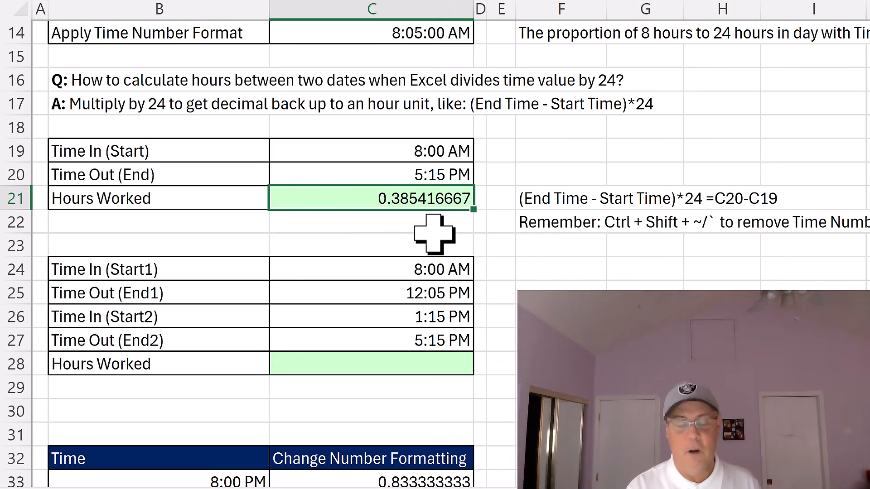
Convert the time difference in cell C21 to hours with the formula =(C20-C19)*24 and apply the General number format.
key(F2)
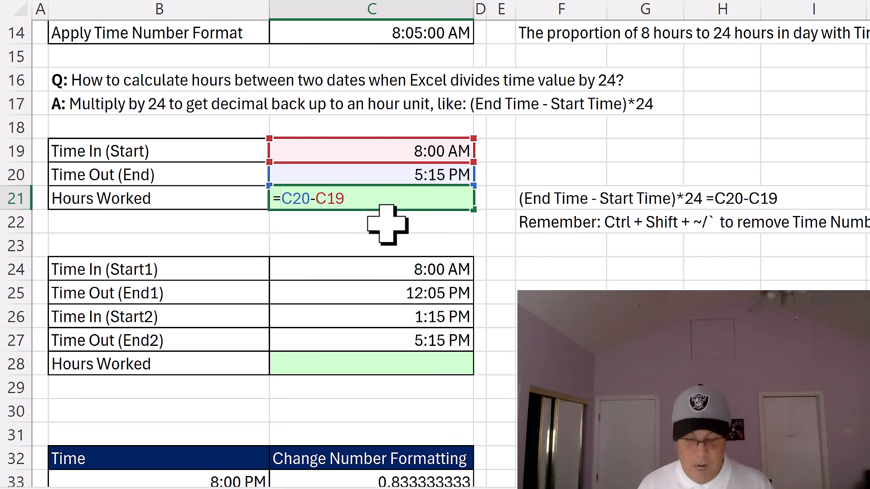
text(()
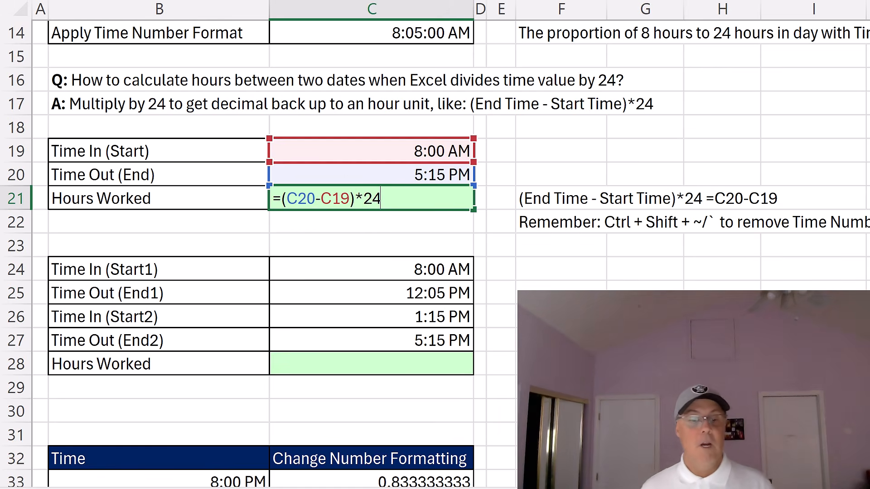
key(ctrl+Return)
key(ctrl+shift+grave)
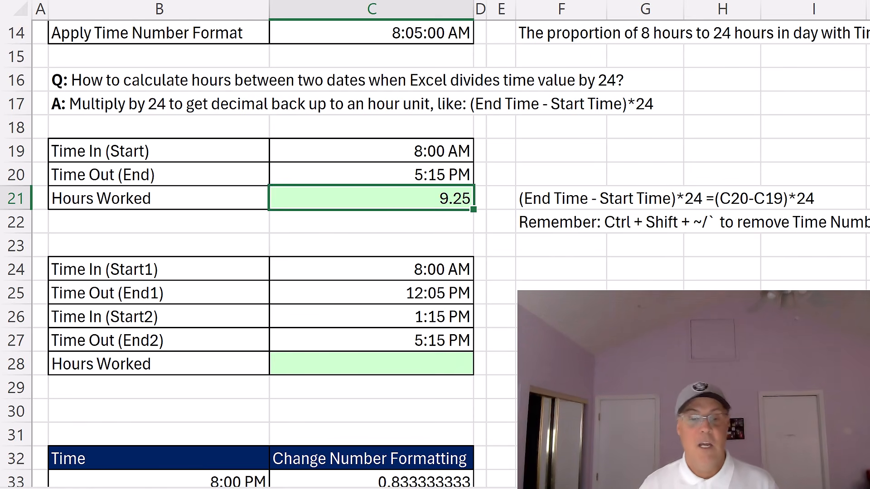
Calculate the hours worked over both shifts in cell C28 with =(C25-C24+C27-C26)*24 and apply the General number format.
click(455, 362)
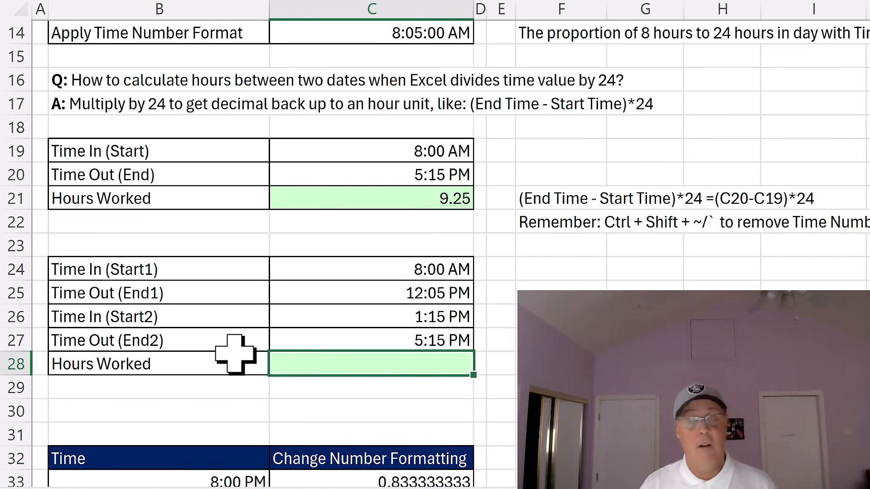
drag(453, 292, 508, 320)
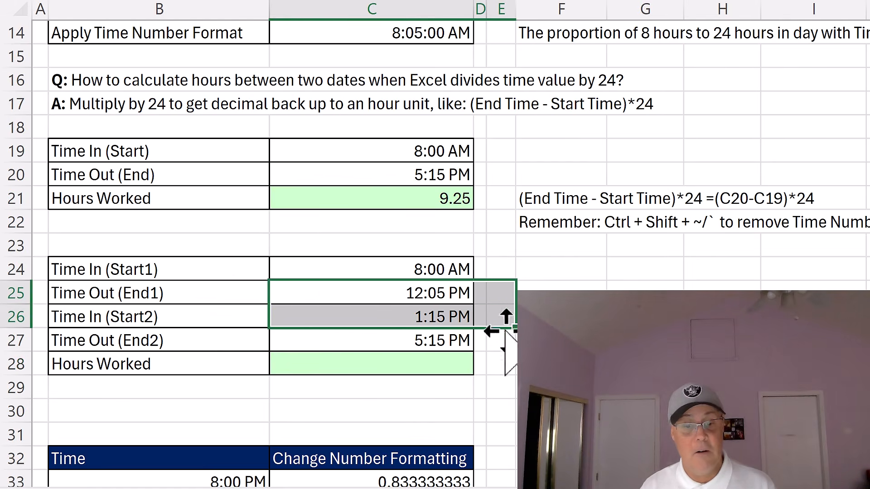
click(450, 360)
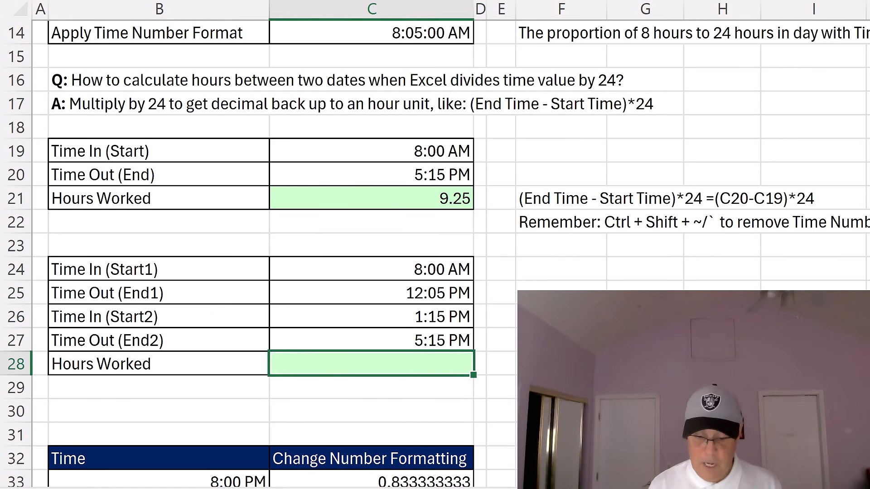
text(=)
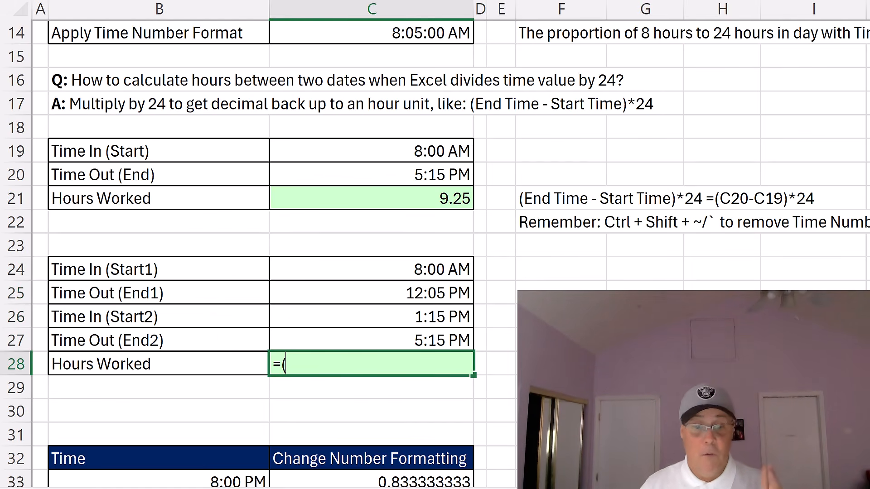
text(()
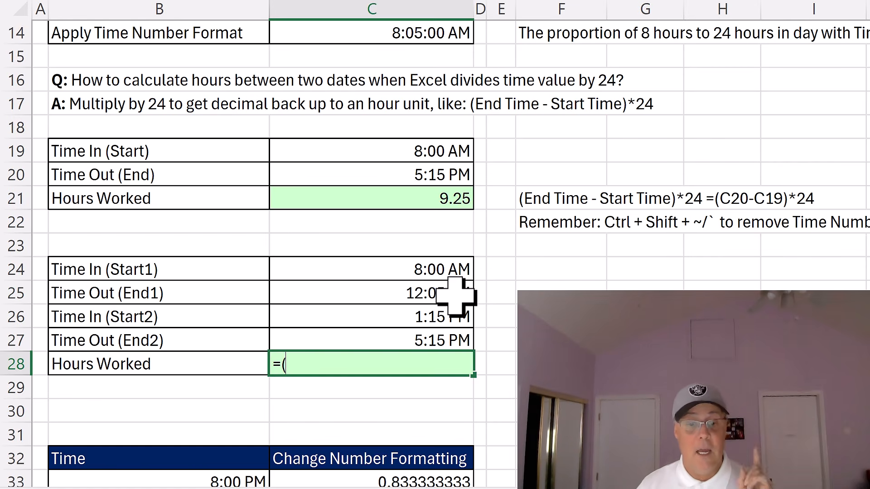
click(455, 295)
text(-)
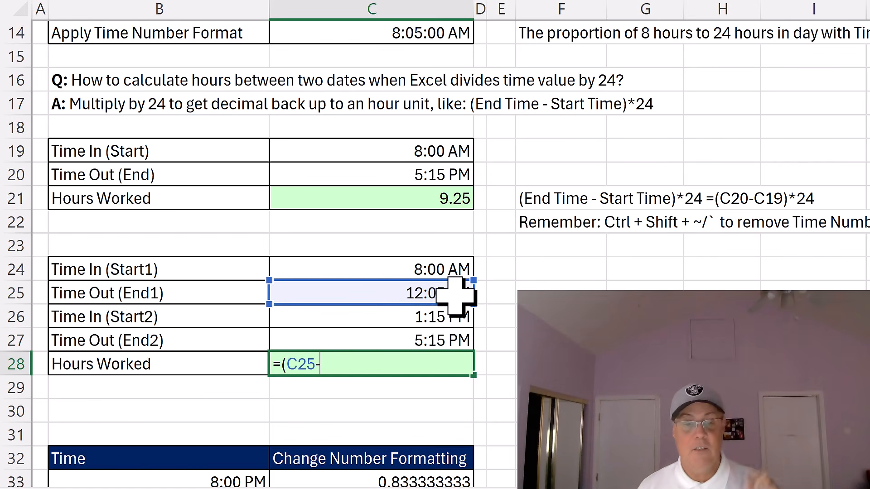
click(447, 269)
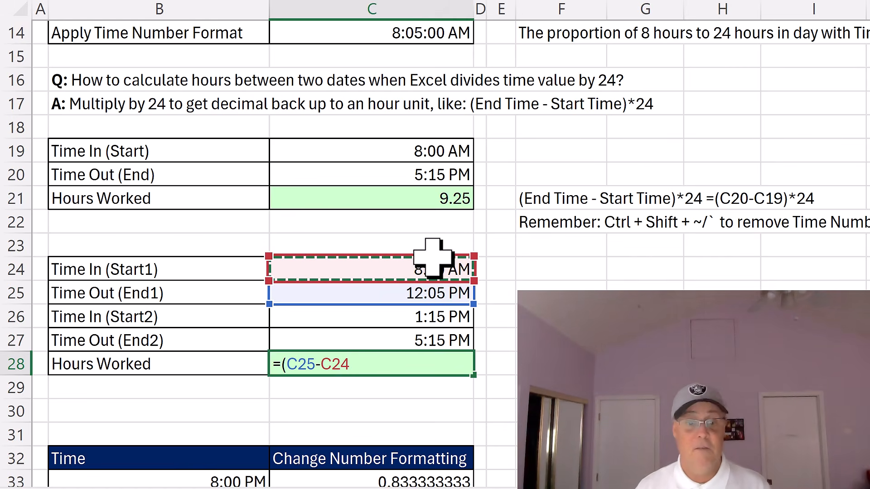
text(+)
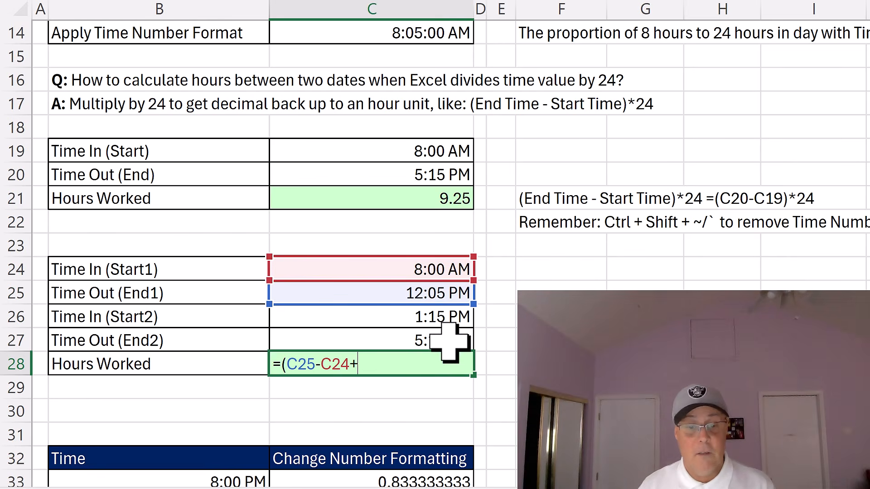
click(449, 340)
text(-)
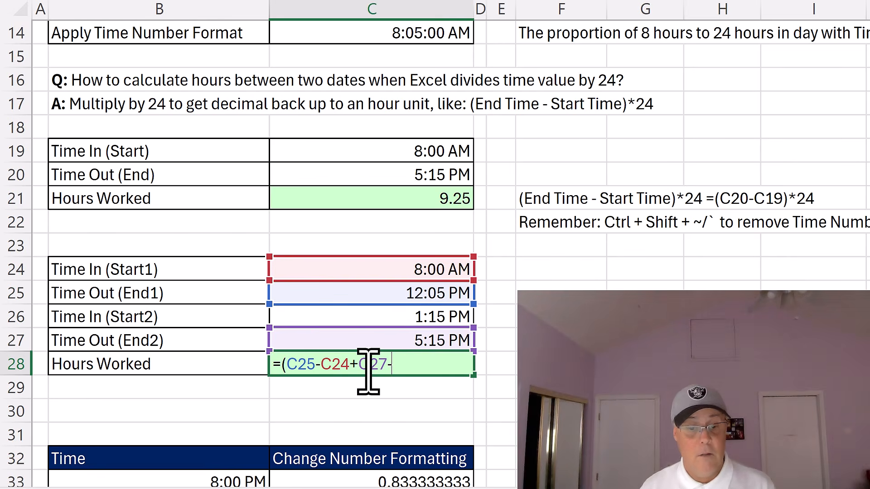
click(412, 319)
text())
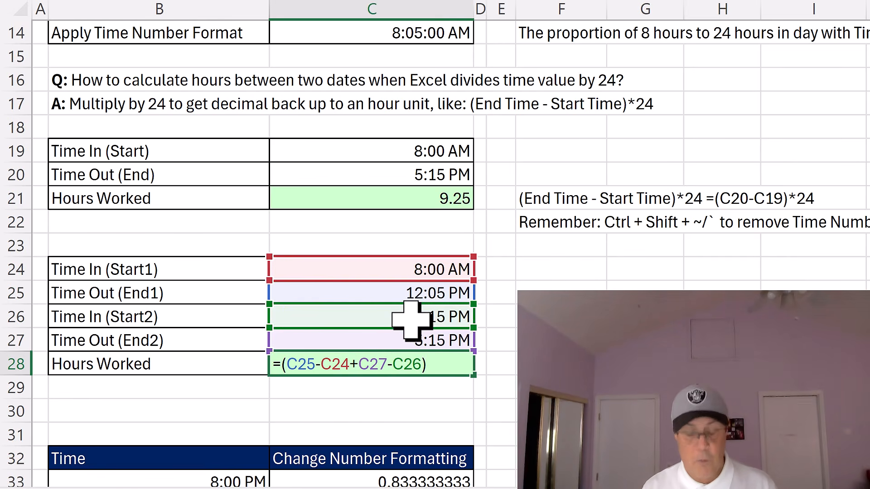
text(*24)
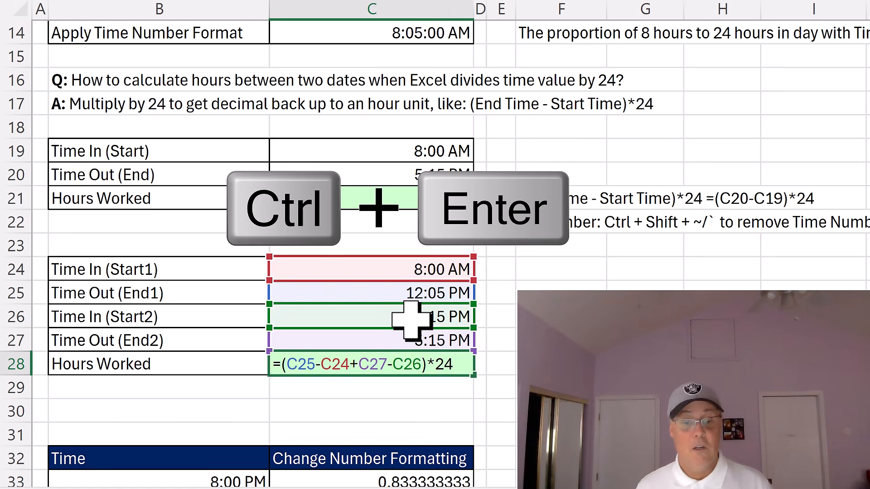
key(ctrl+Return)
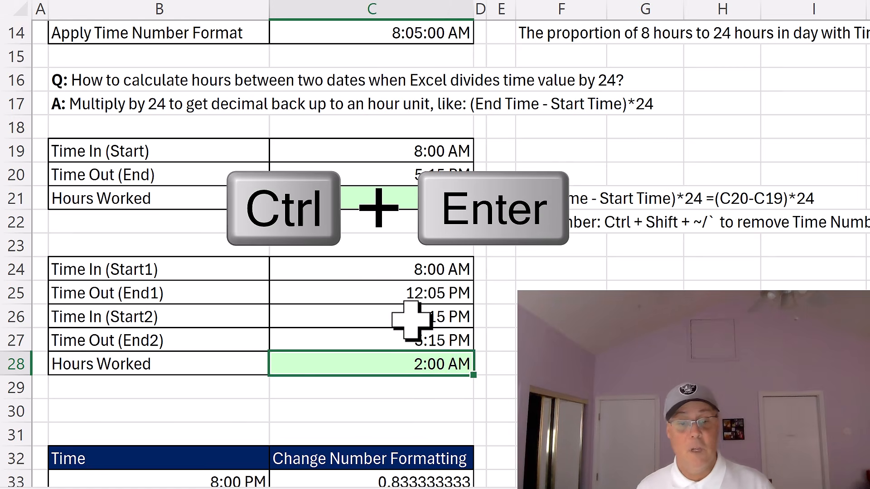
key(ctrl+shift+grave)
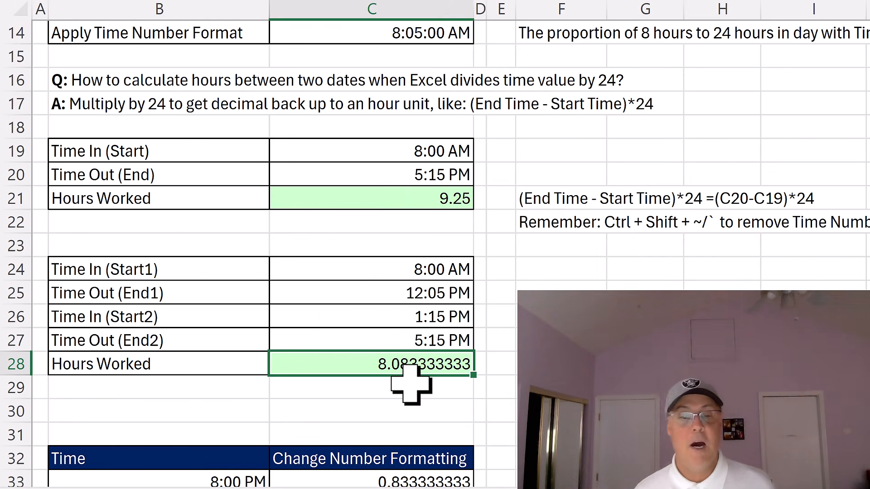
Apply the custom number format hh:mm AM/PM to the time in cell B34.
scroll(412, 385, down, 4)
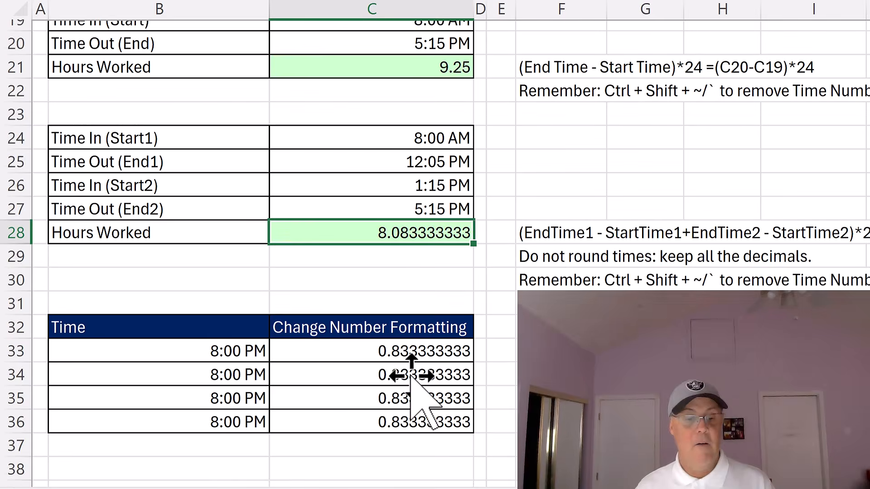
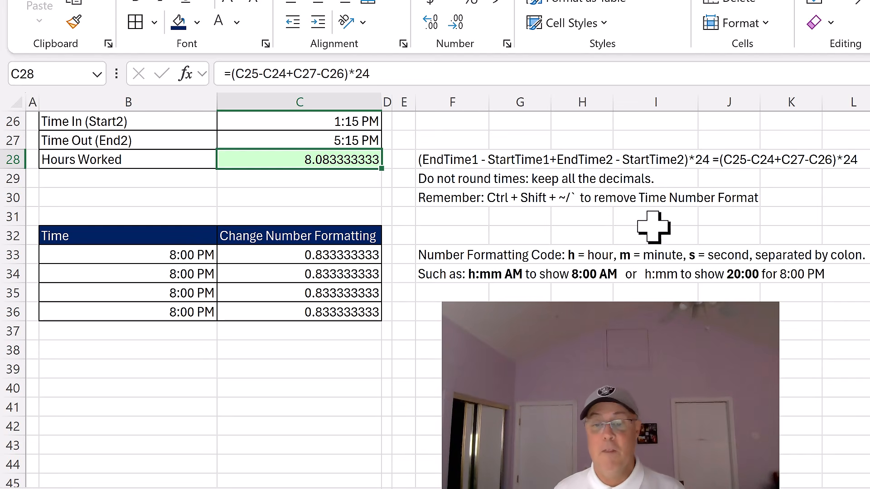
click(170, 271)
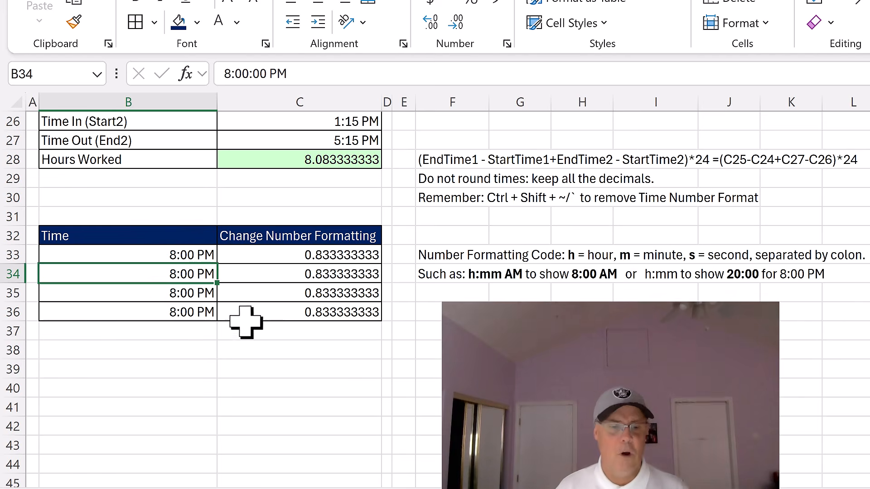
key(ctrl+1)
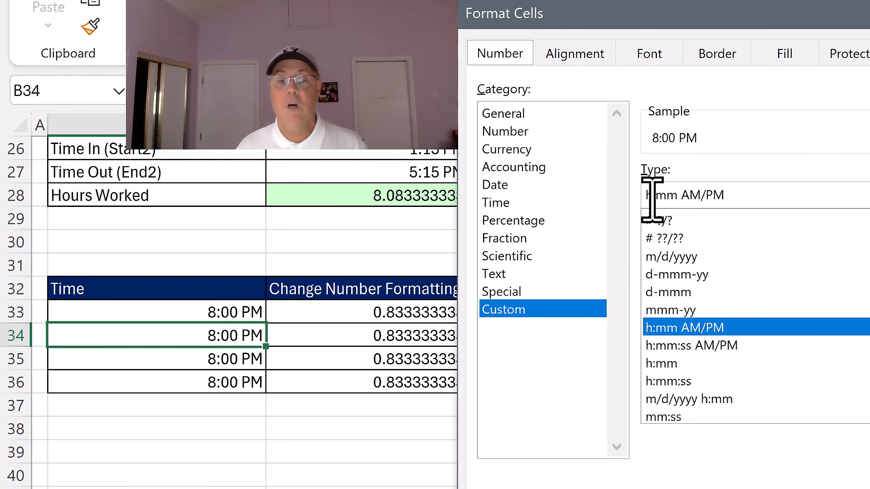
click(646, 198)
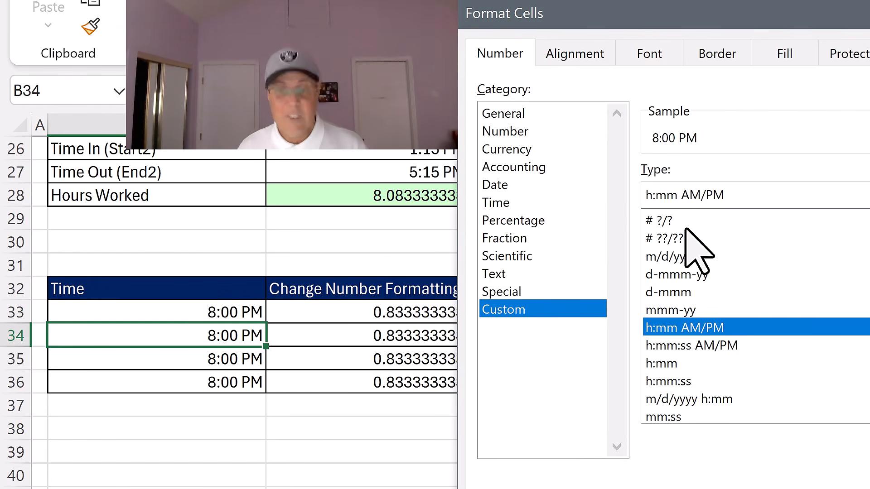
text(h)
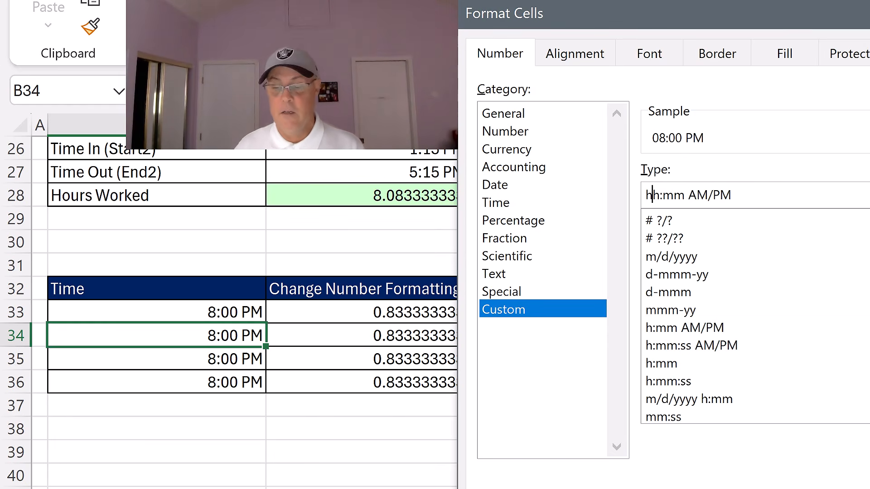
key(Return)
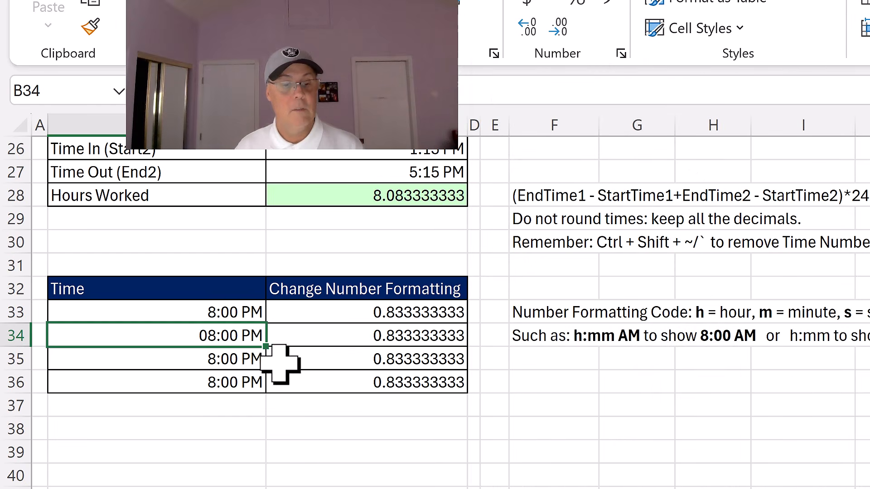
Apply the custom number format hh:mm:ss AM/PM to the time in cell B35.
click(234, 357)
key(ctrl+1)
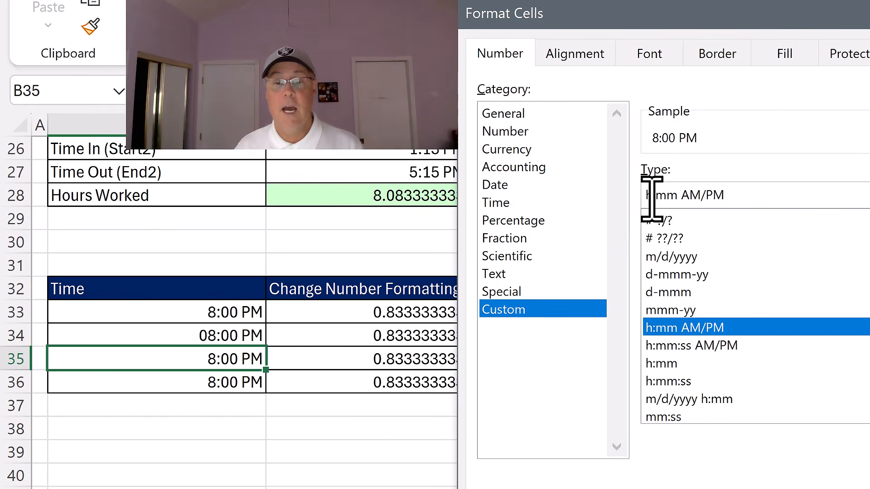
click(651, 196)
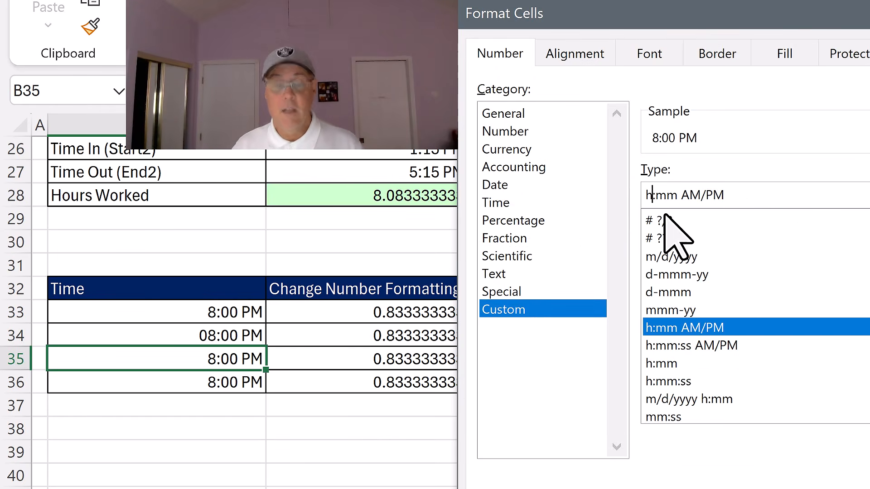
text(h)
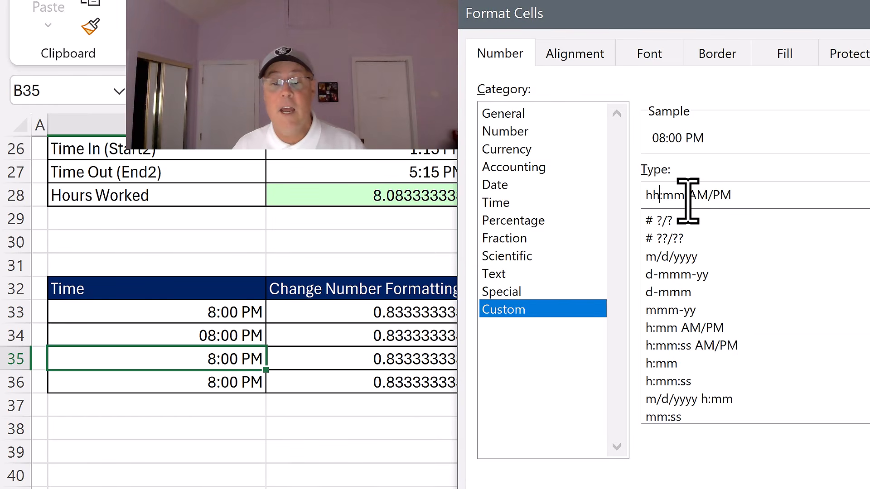
click(684, 196)
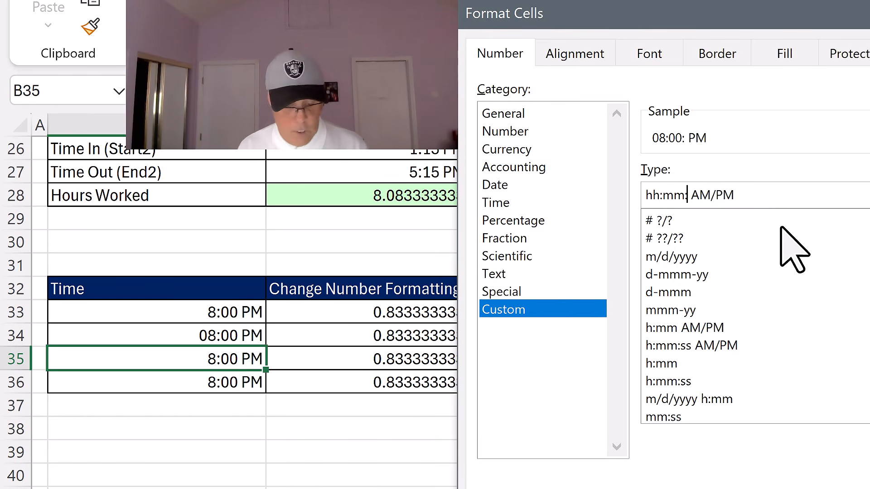
text(:ss)
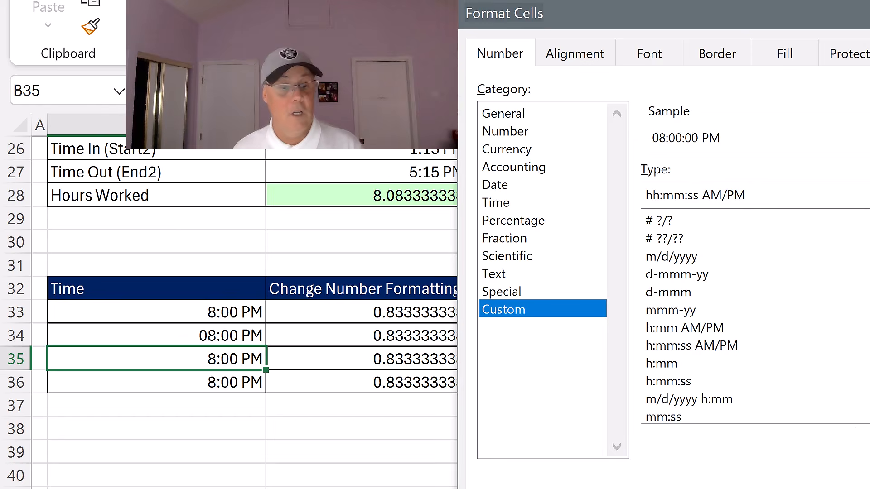
key(Return)
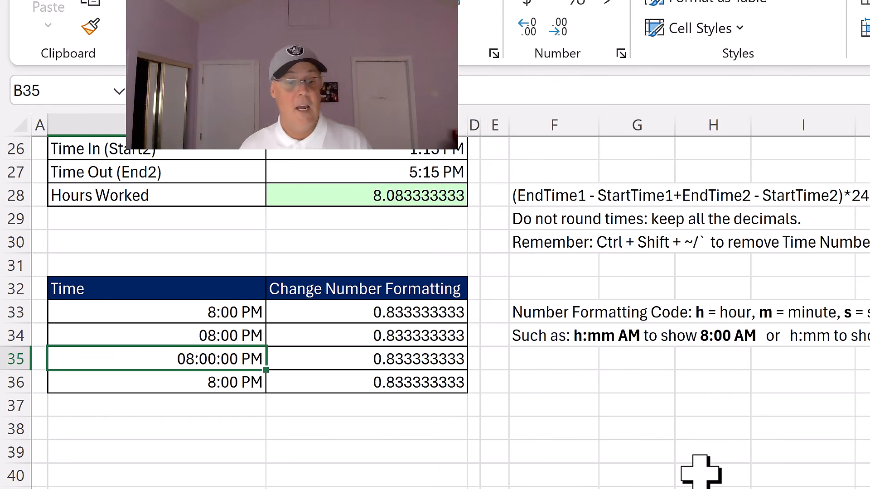
Apply the 24-hour custom number format h:mm to cell B36 by removing AM/PM from its format code.
click(204, 387)
key(ctrl+1)
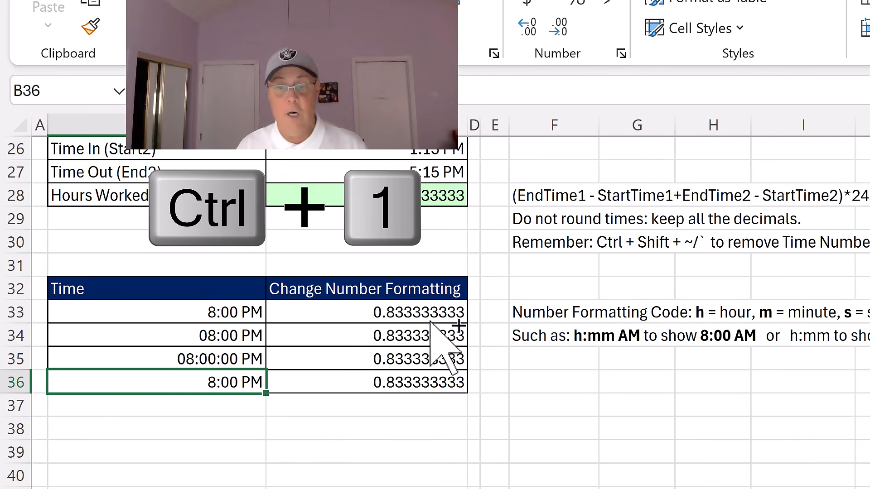
double_click(671, 195)
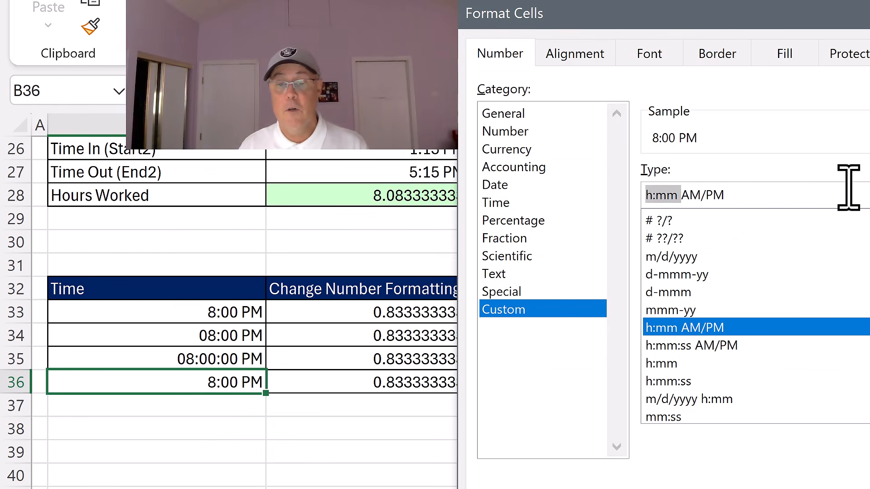
double_click(702, 195)
key(BackSpace)
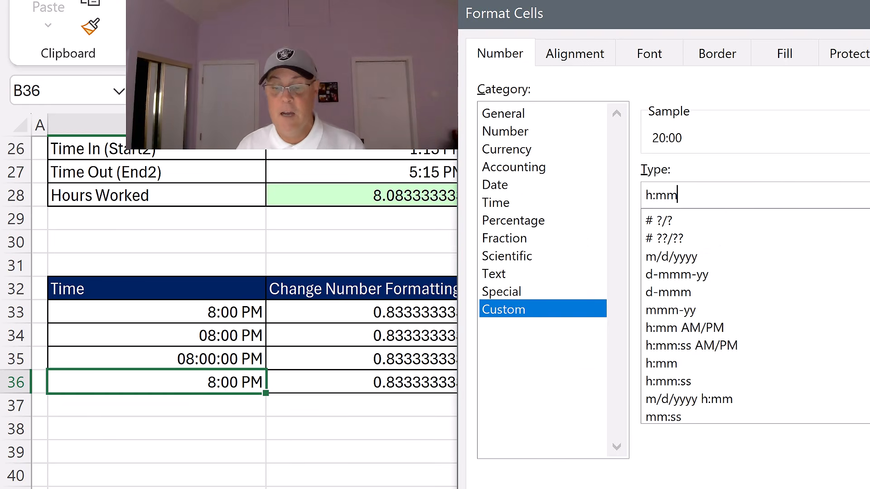
key(Return)
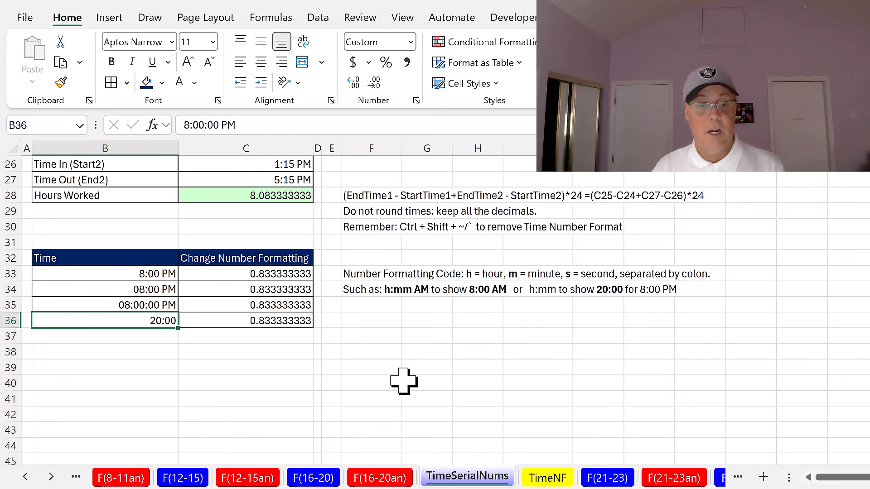
On the TimeNF sheet, calculate the hours worked in cell F5 with =(E5-D5)*24 and apply the General number format.
scroll(403, 381, up, 5)
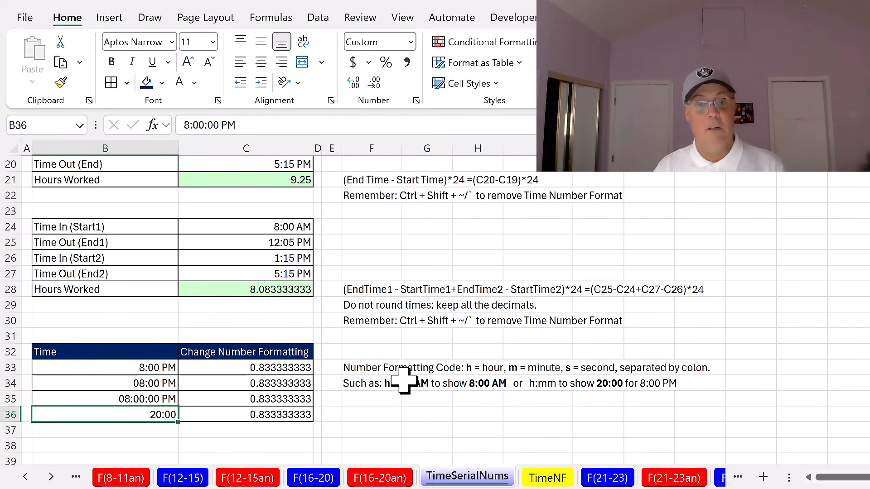
scroll(403, 381, up, 2)
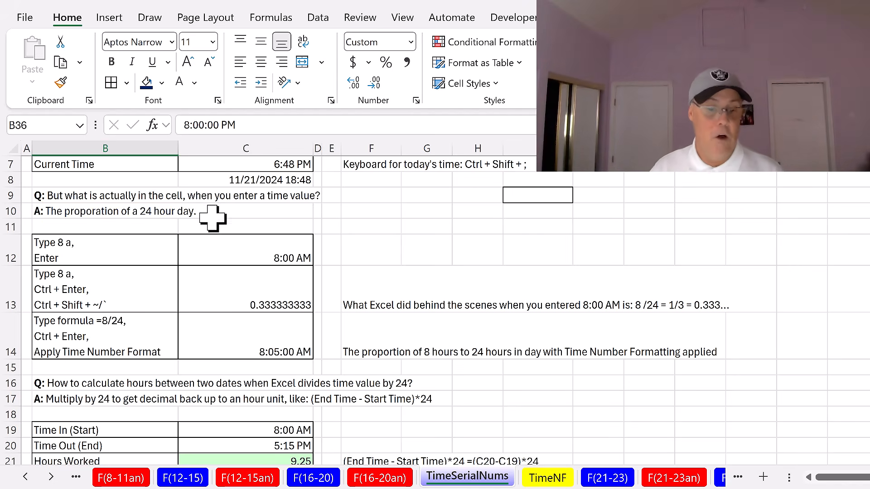
scroll(345, 336, down, 2)
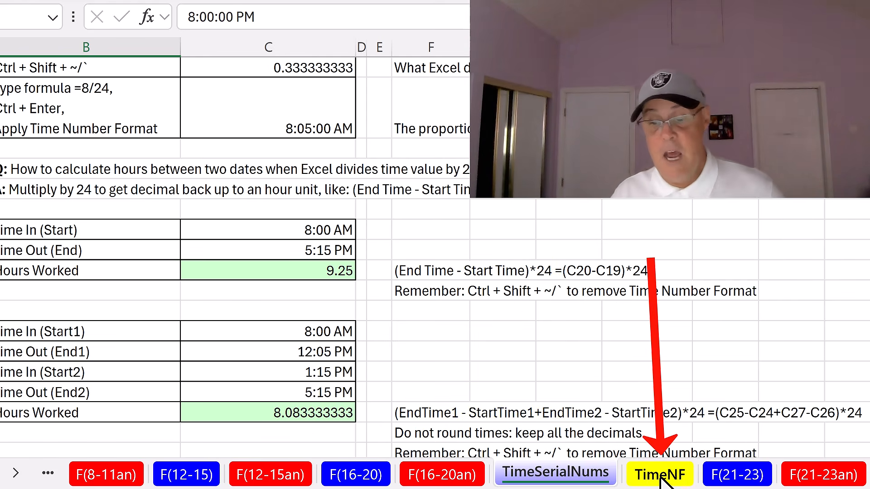
click(660, 475)
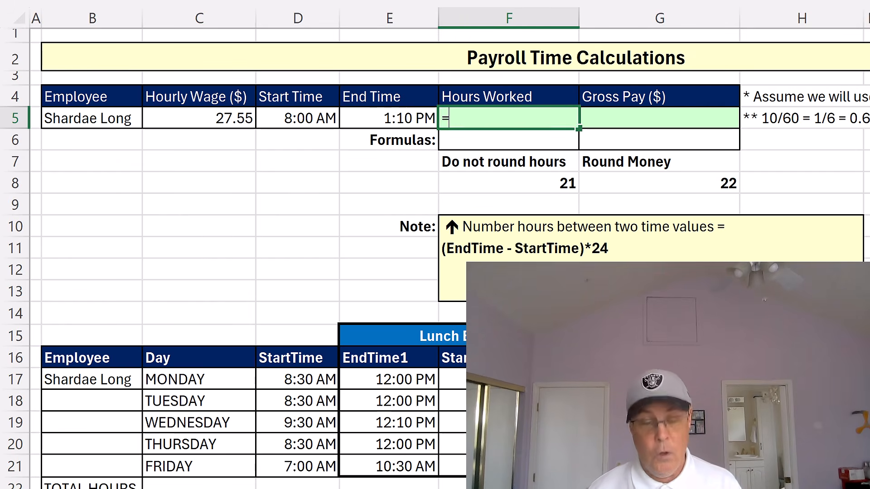
key(Left)
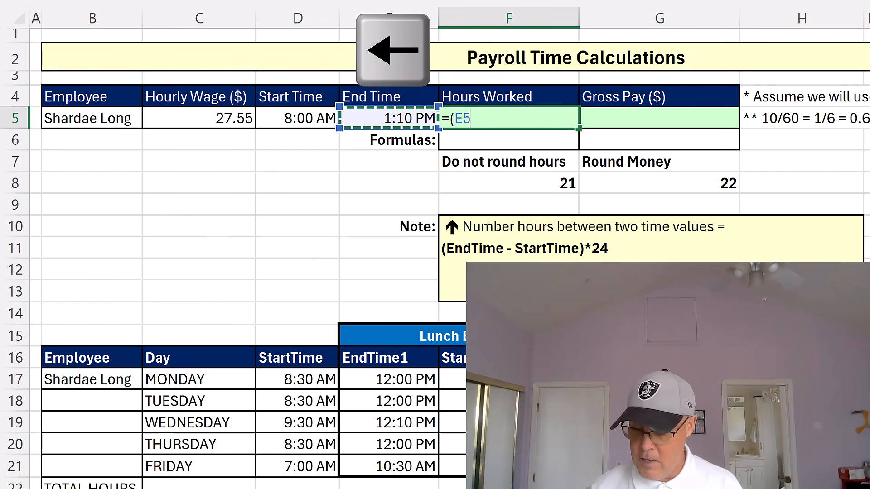
text(-)
key(Left)
key(Left)
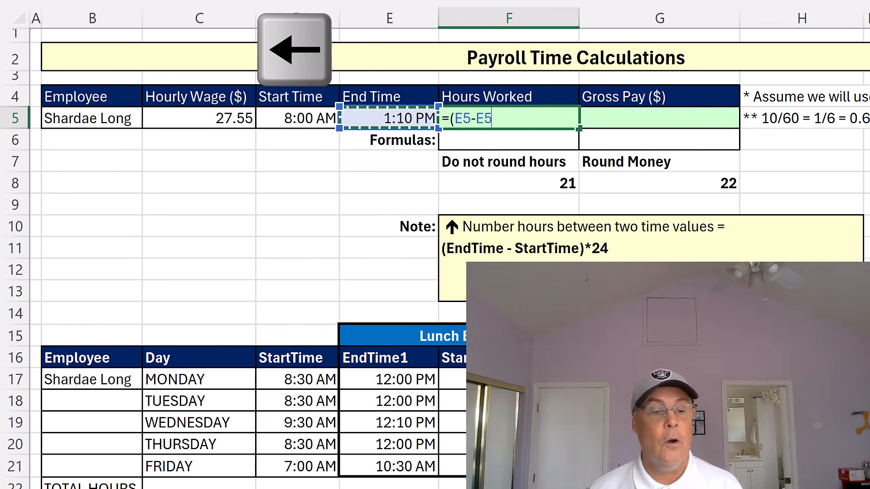
text()*24)
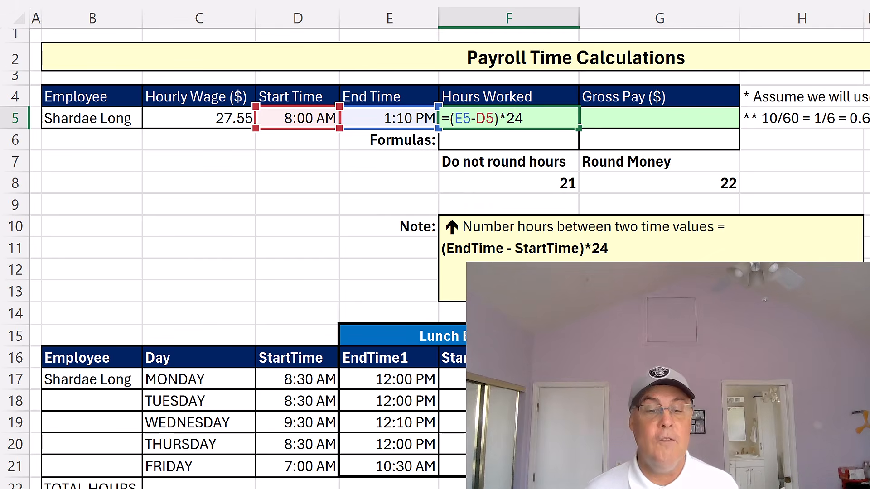
key(ctrl+Return)
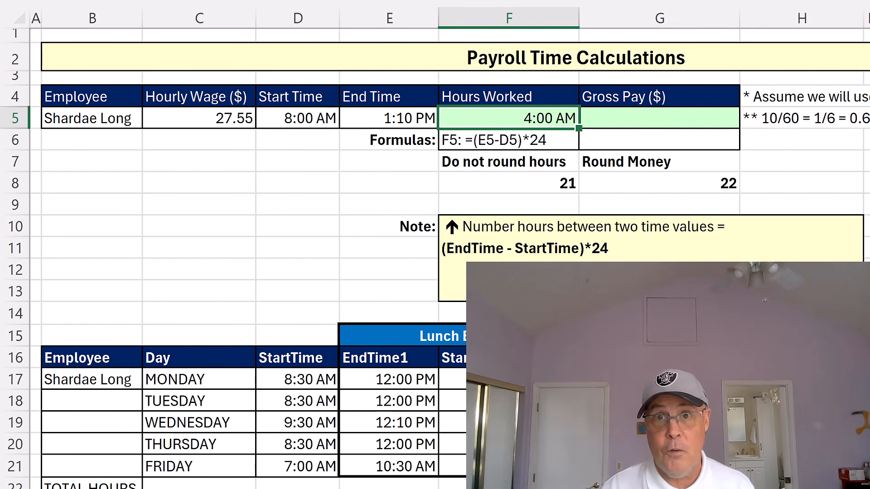
key(ctrl+shift+grave)
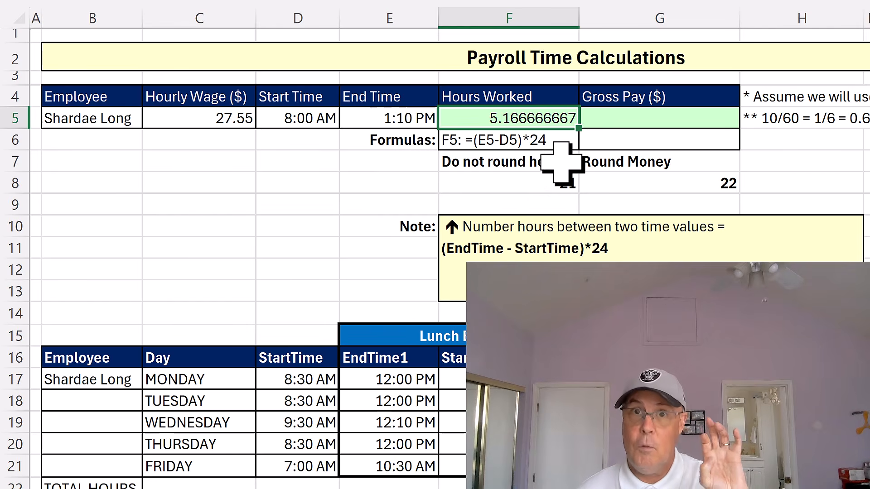
Begin the gross pay formula in cell G5 with ROUND, multiplying hours worked by hourly wage as F5*C5.
click(637, 123)
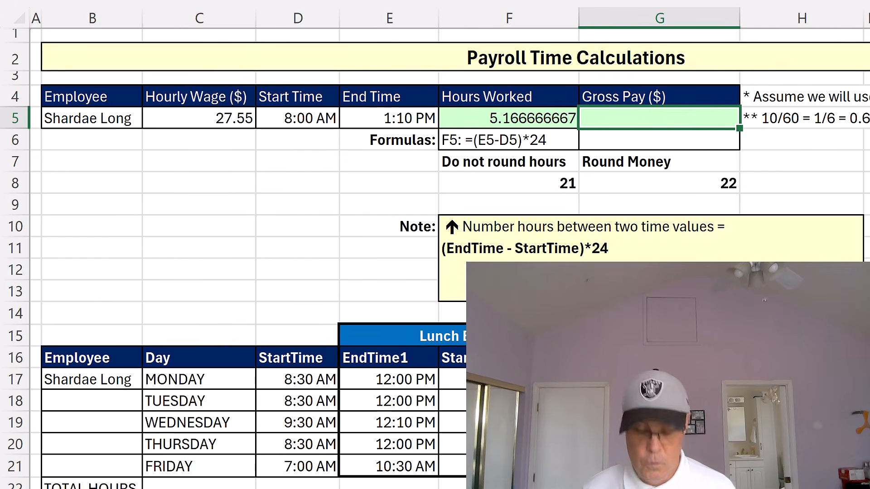
text(=round)
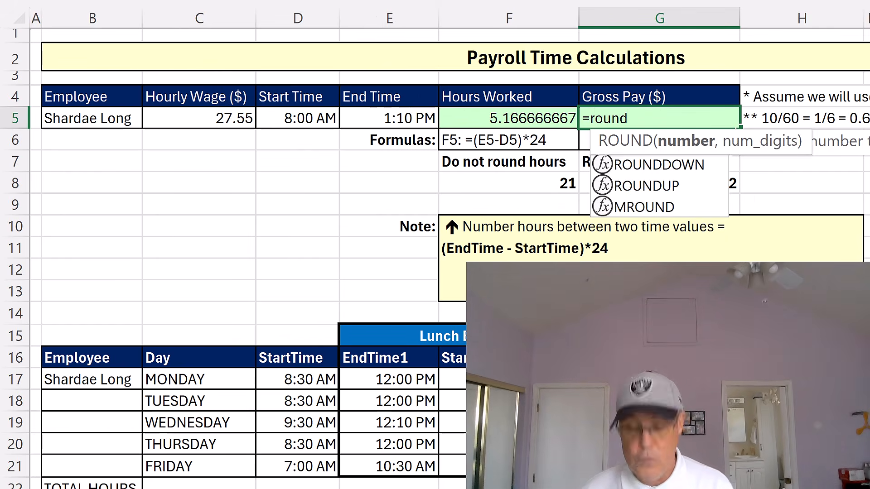
key(Tab)
key(Left)
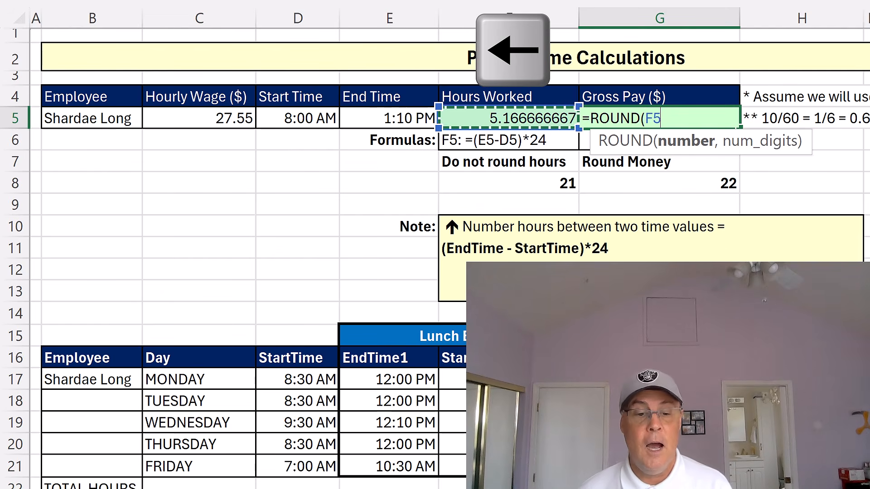
text(*)
key(Left)
key(Left)
key(Left)
key(Left)
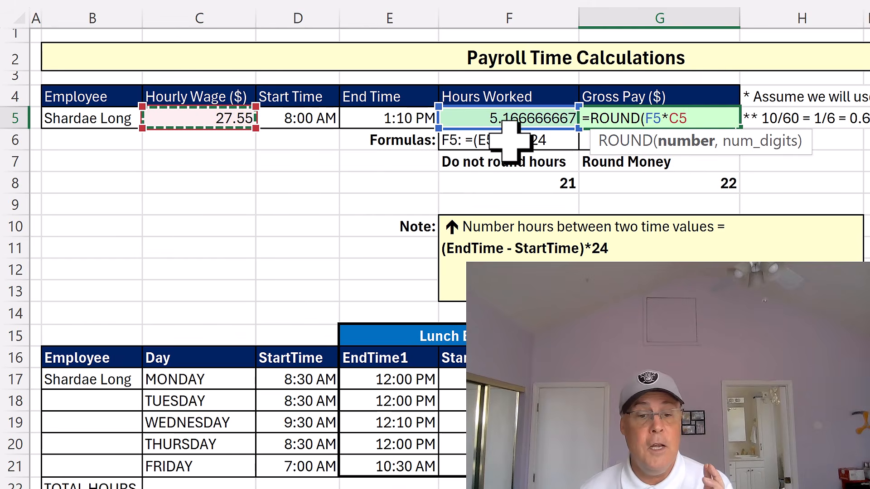
Evaluate the number argument F5*C5 inside the ROUND formula in cell G5, and undo the evaluation.
click(686, 143)
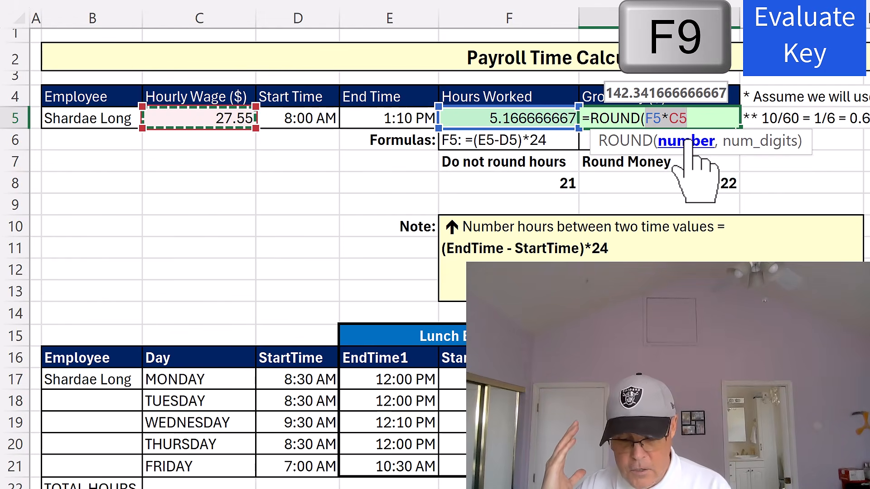
key(F9)
key(F9)
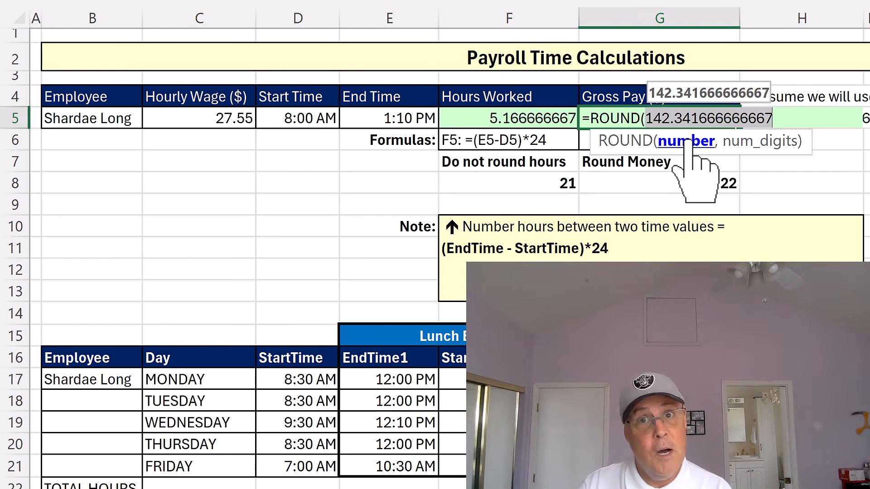
key(ctrl+z)
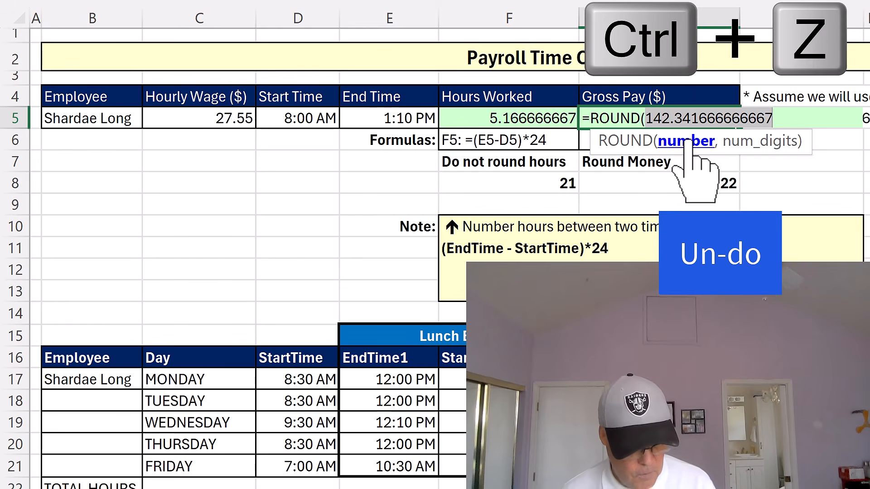
key(ctrl+z)
Complete the gross pay formula in cell G5 as =ROUND(F5*C5,2), rounding to two decimals, and enter it.
click(713, 117)
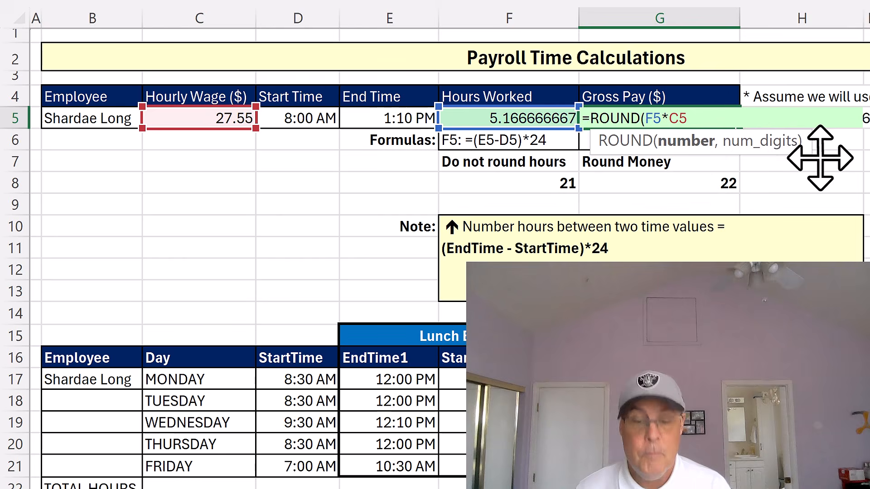
text(,2))
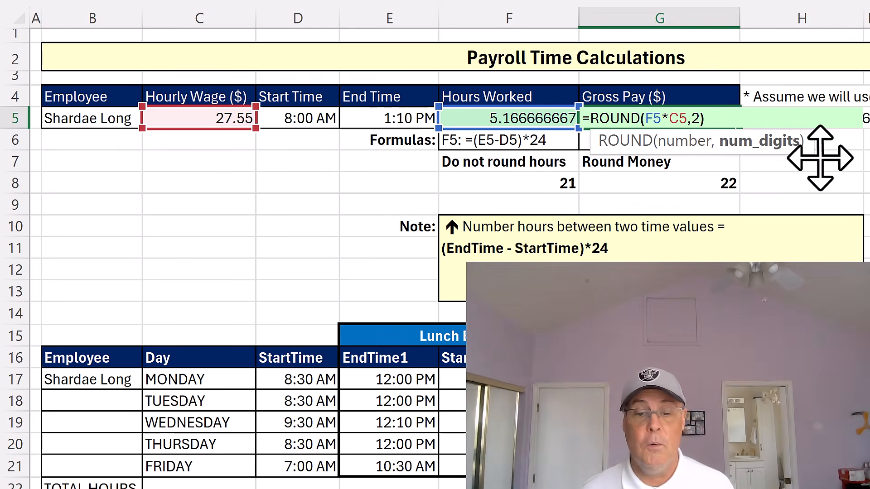
key(ctrl+Return)
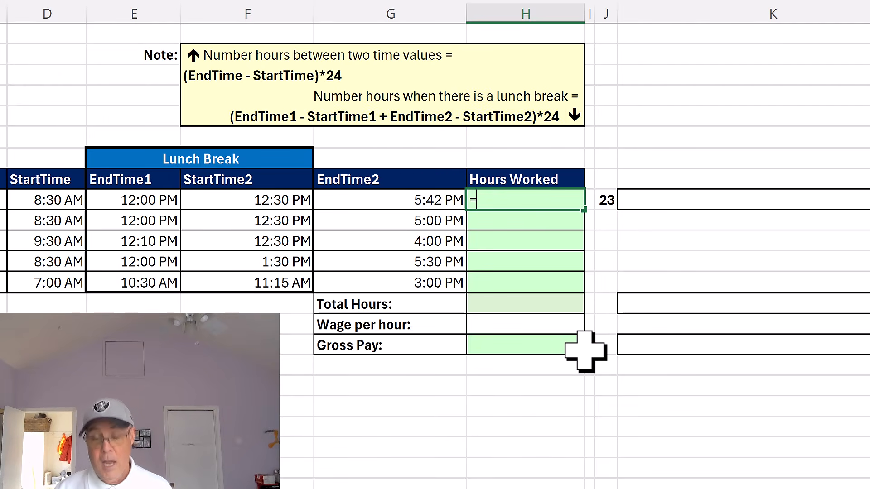
Start the hours worked formula in cell H17 with an opening parenthesis and the EndTime1 range E17:E21.
key(Left)
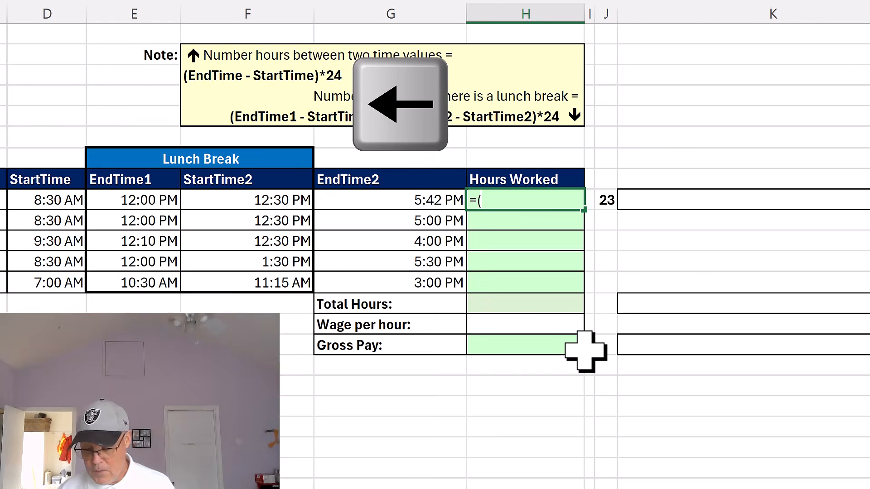
key(Left)
key(Left)
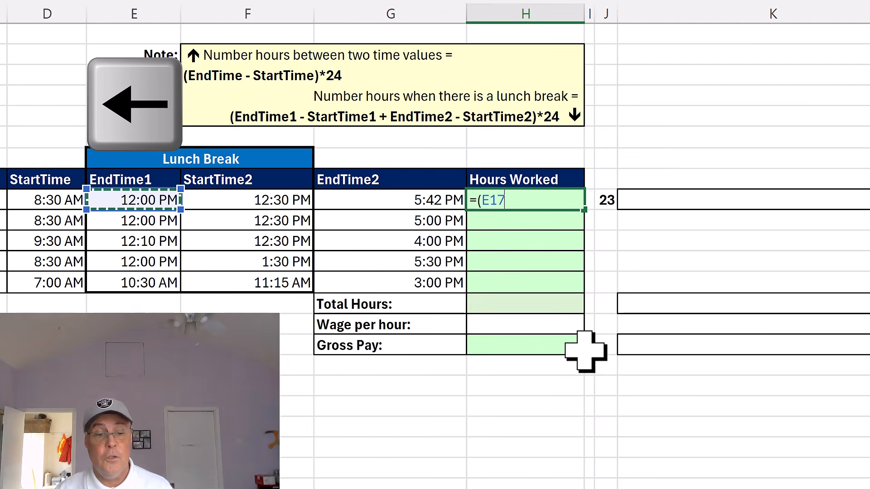
key(ctrl+shift+Down)
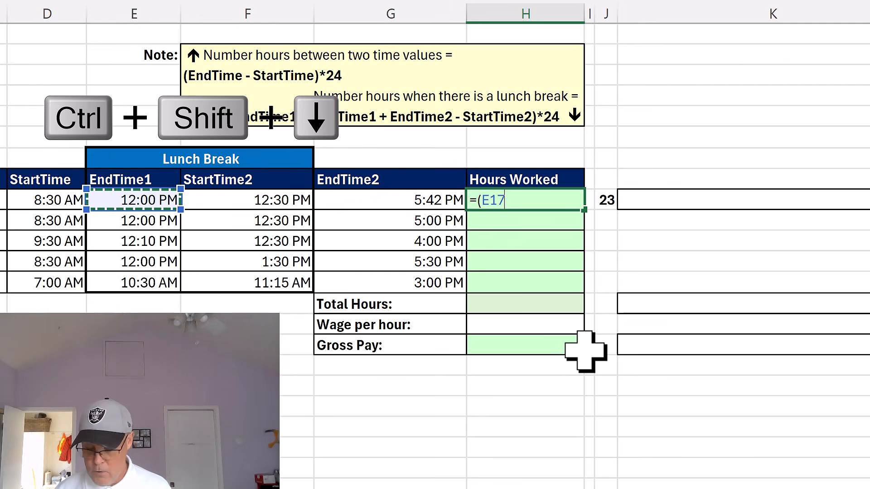
key(ctrl+shift+Down)
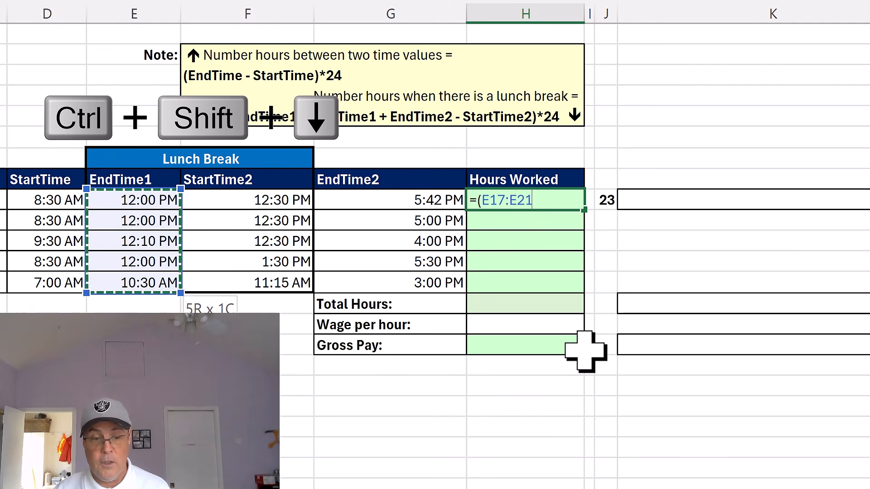
Subtract the StartTime range D17:D21 from the EndTime1 range within the H17 formula.
text(-)
key(Left)
key(Left)
key(Left)
key(Left)
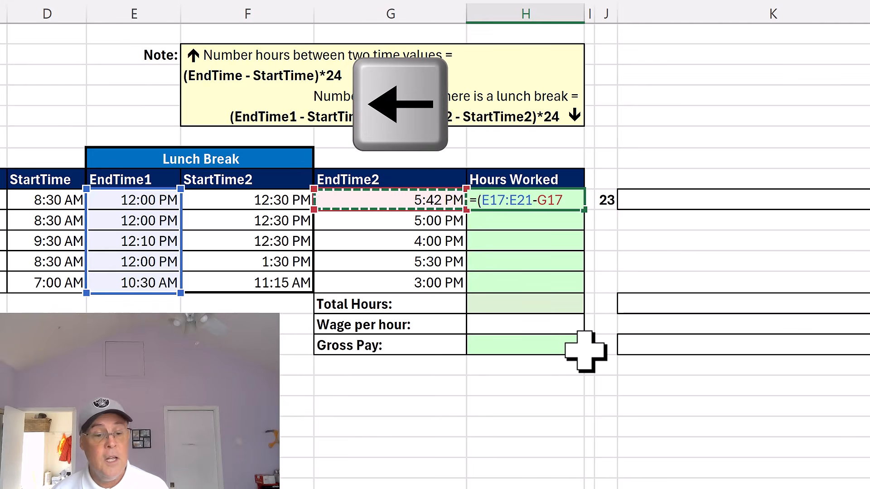
key(Left)
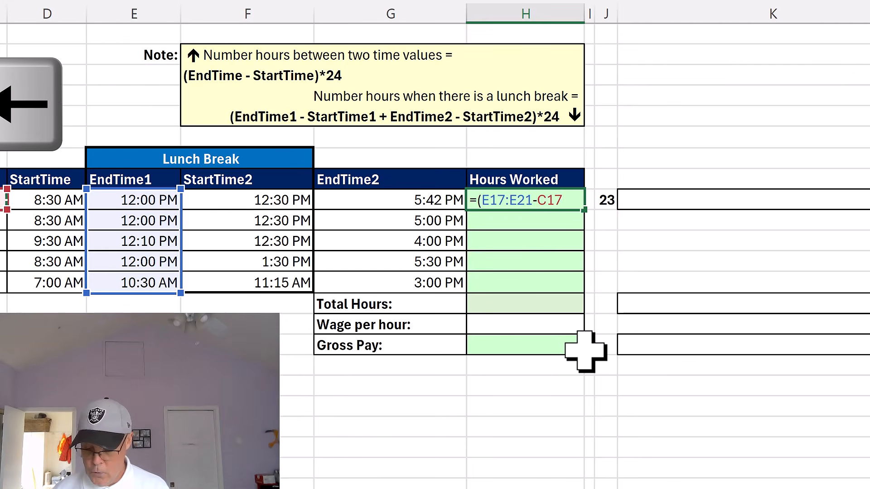
key(Right)
key(ctrl+shift+Down)
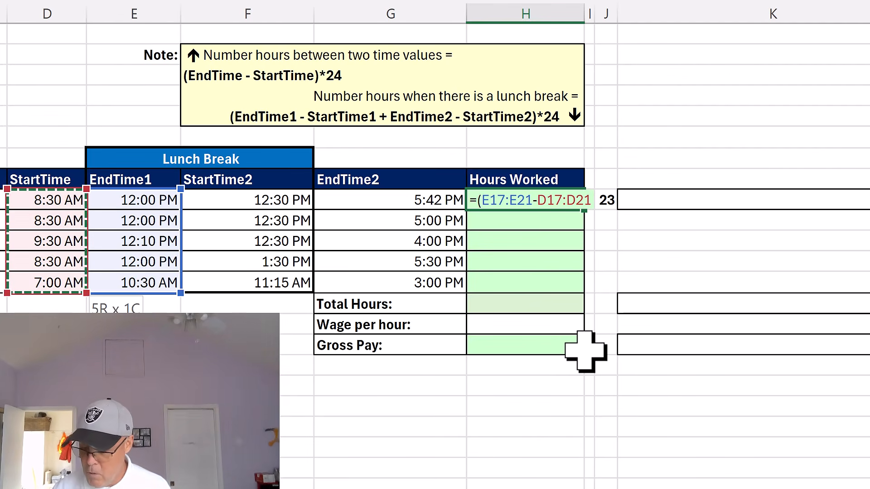
Add the EndTime2 range G17:G21 to the H17 formula, limiting it to the five weekday rows.
text(+)
key(Left)
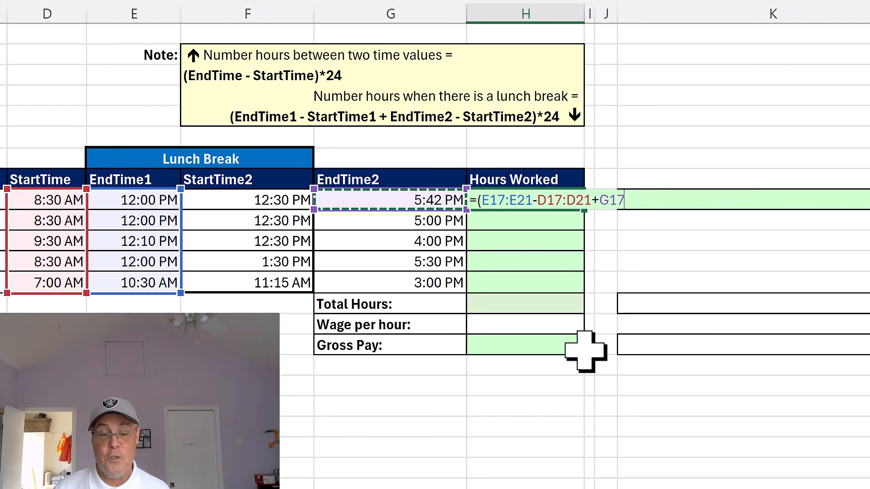
key(ctrl+shift+Down)
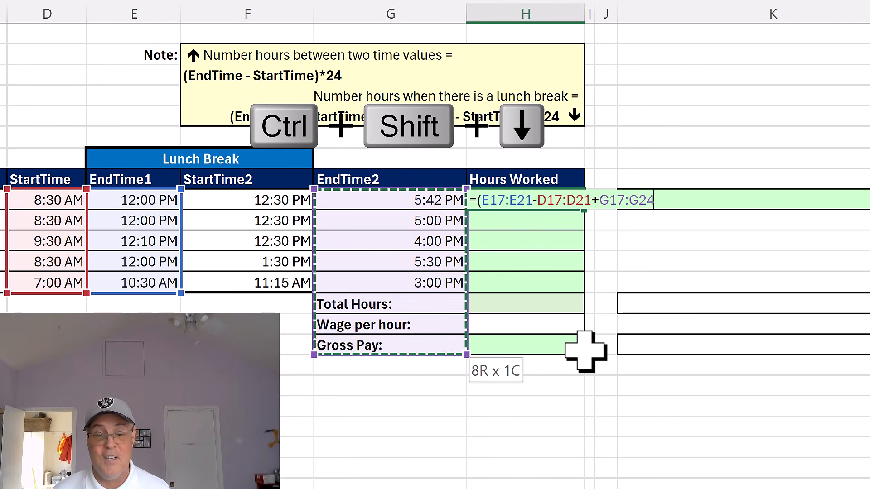
click(413, 194)
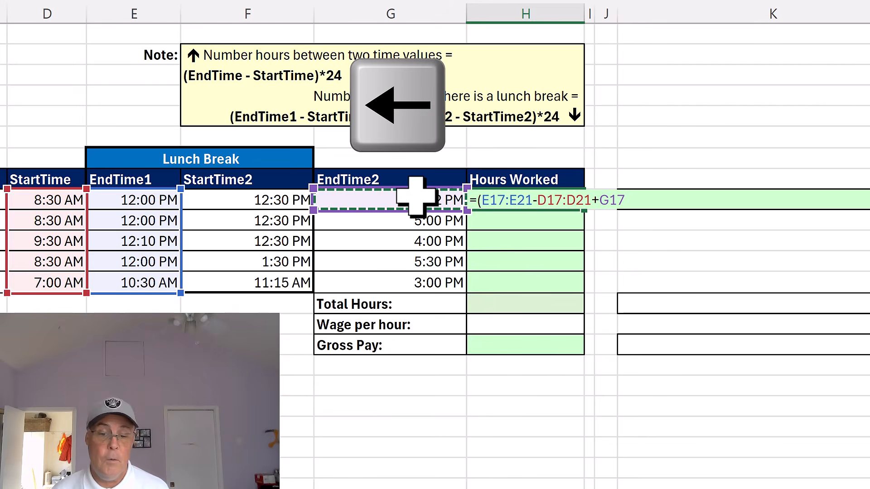
key(shift+Down)
key(shift+Down)
key(shift+Down)
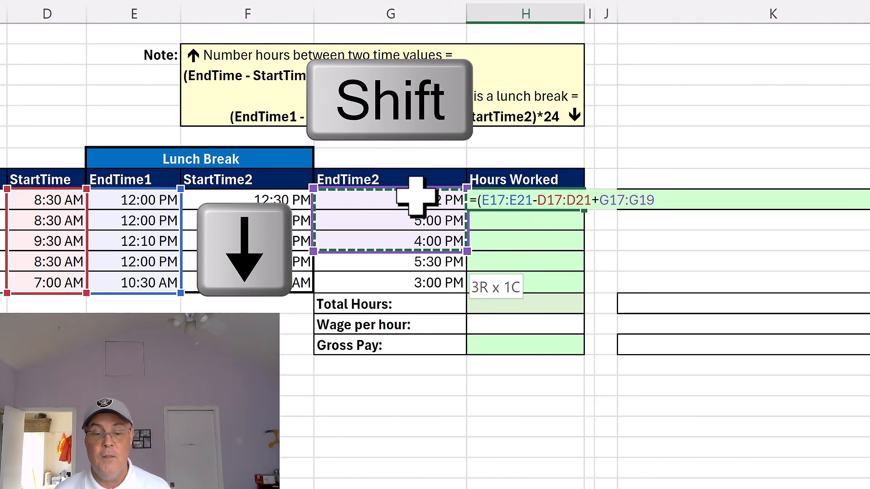
key(shift+Down)
Finish the H17 formula as =(E17:E21-D17:D21+G17:G21-F17:F21)*24 and apply the General number format to H17.
text(-)
key(Left)
key(Left)
key(ctrl+shift+Down)
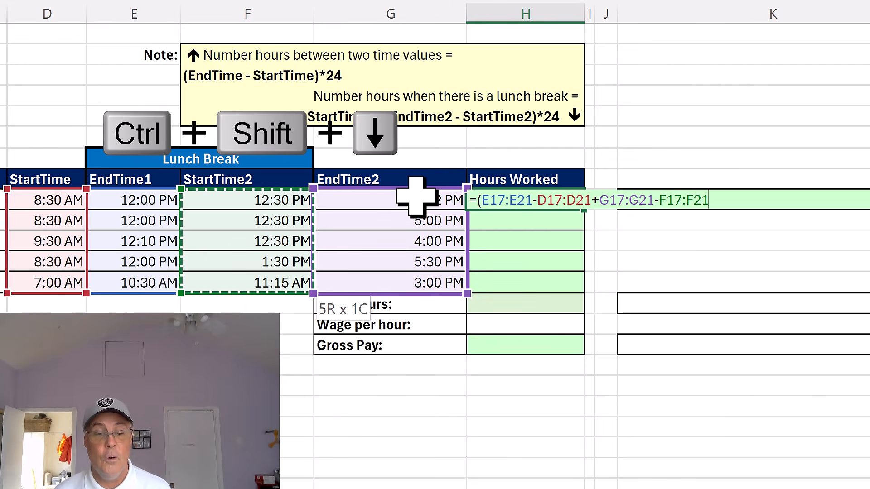
text()*)
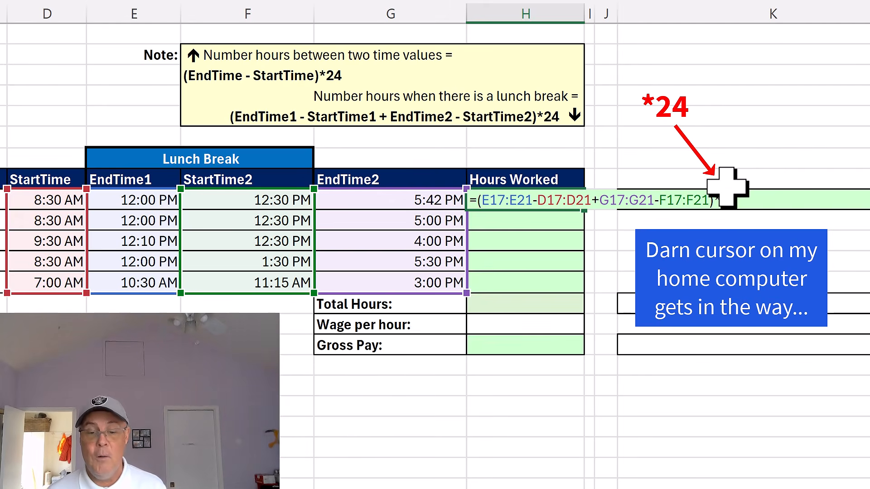
key(ctrl+Return)
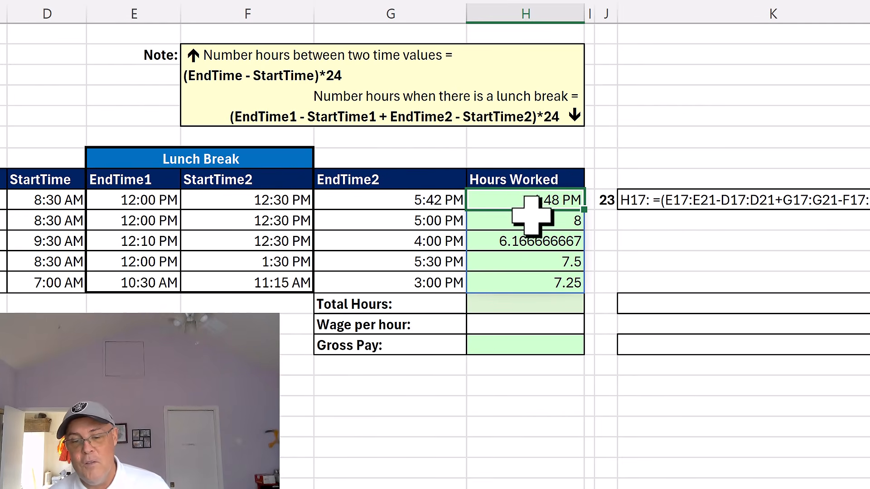
key(ctrl+shift+grave)
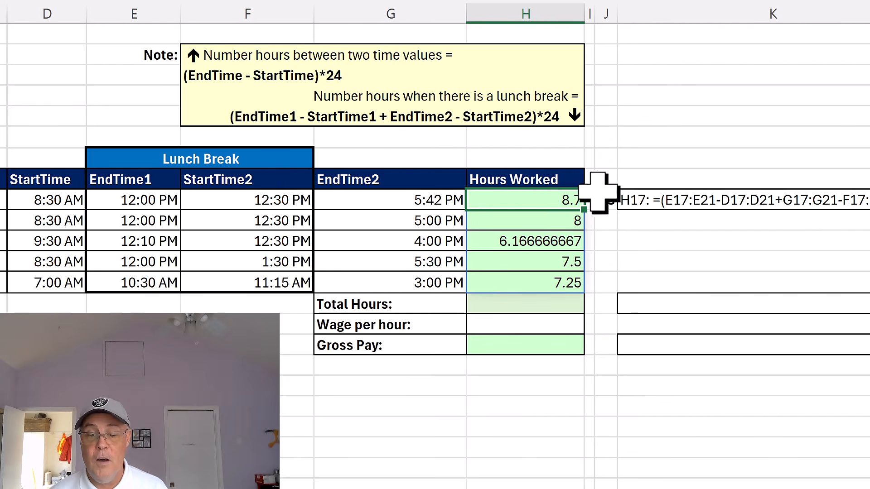
Total the weekly hours in cell H22 with =SUM(H17#) and enter 35.75 as the wage per hour in H23.
click(554, 306)
key(alt+equal)
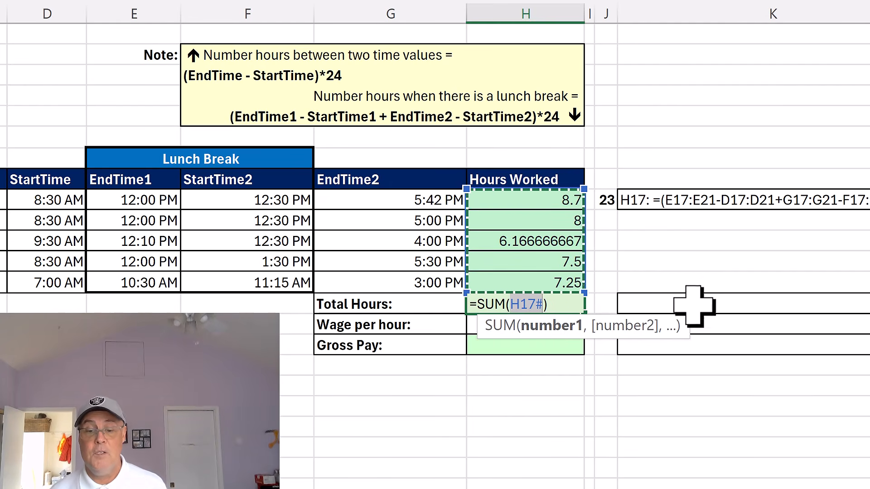
key(Return)
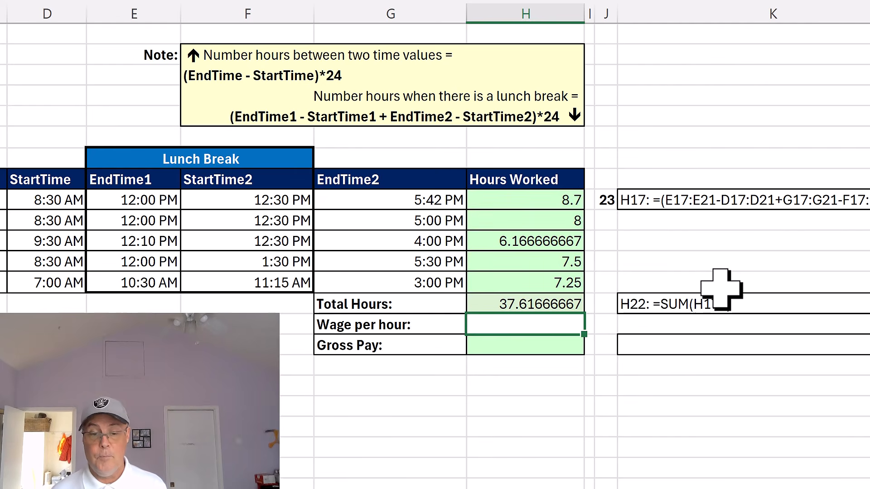
text(35)
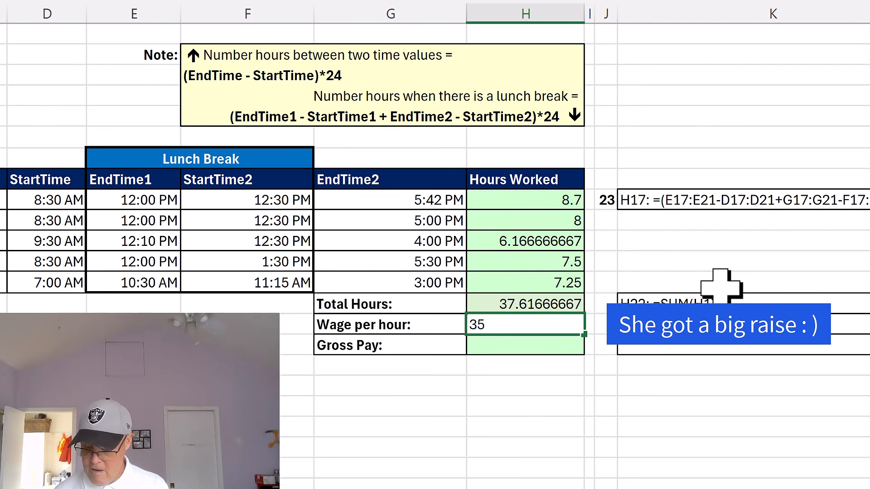
text(.4)
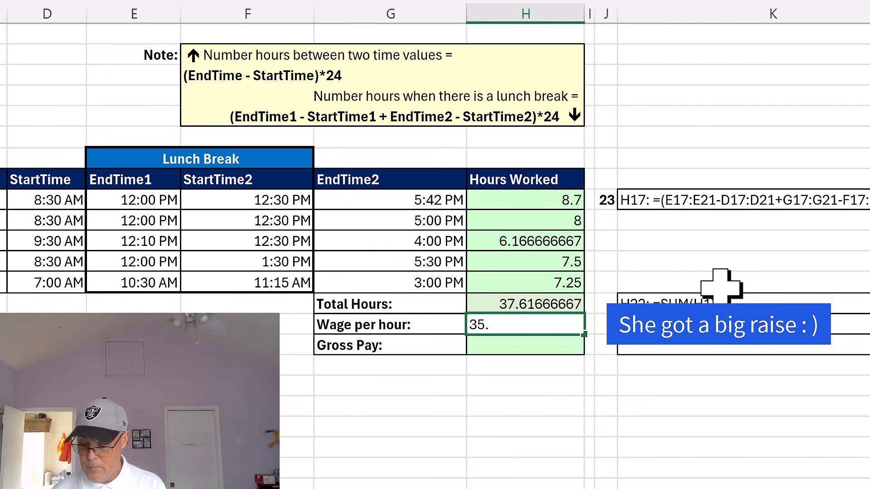
key(Down)
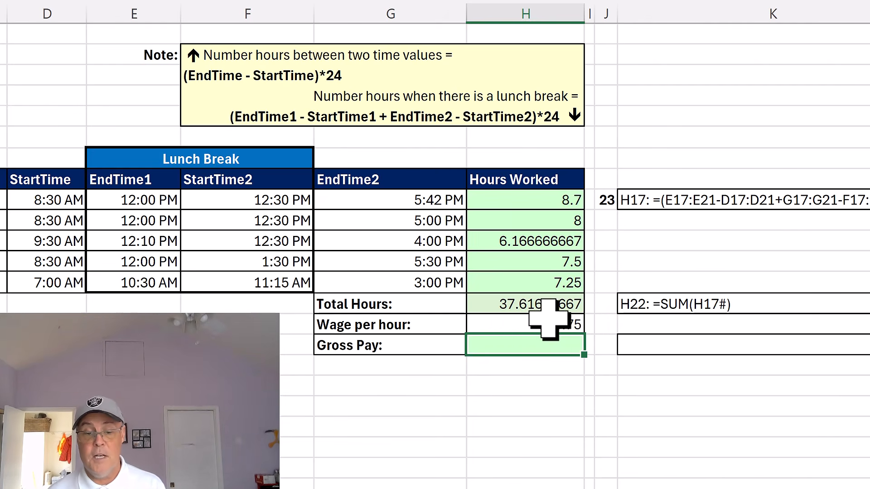
Calculate gross pay in cell H24 with =ROUND(H23*H22,2), previewing the unrounded value of H23*H22.
text(=round)
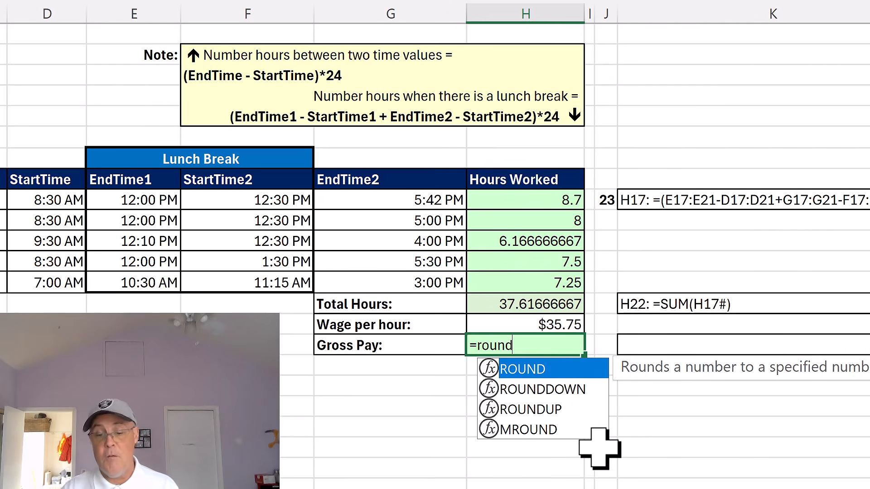
key(Tab)
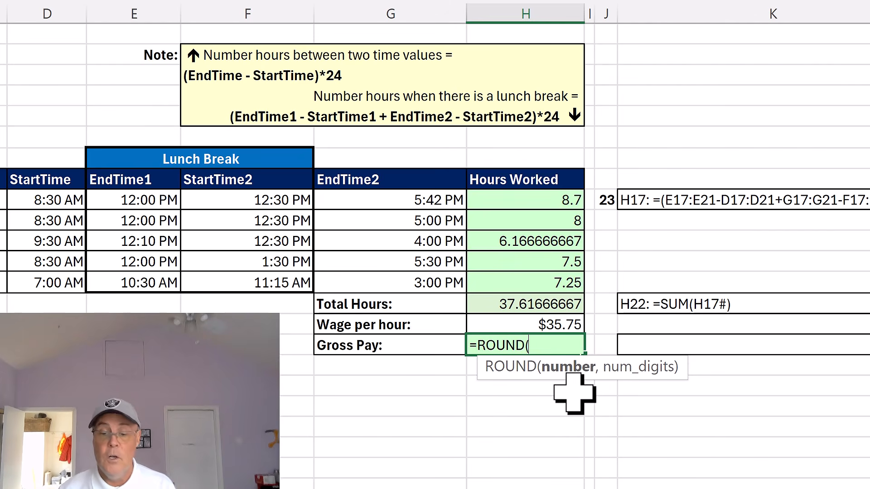
key(Up)
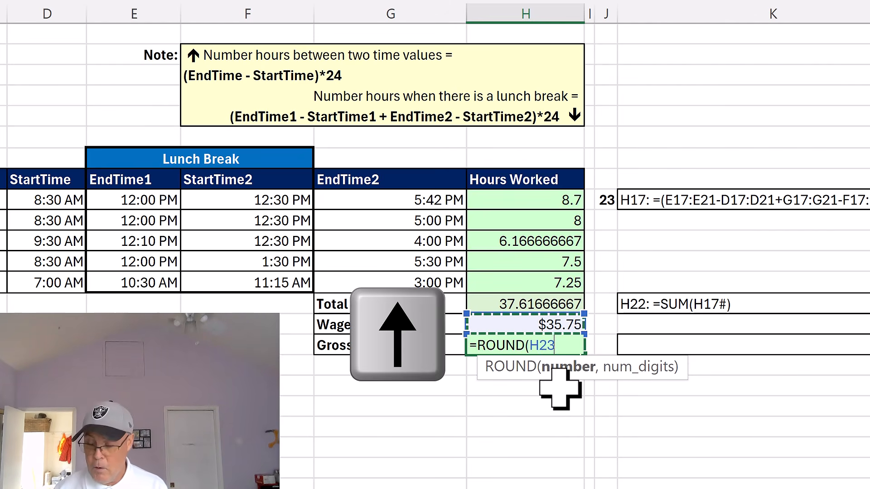
text(*)
key(Up)
key(Up)
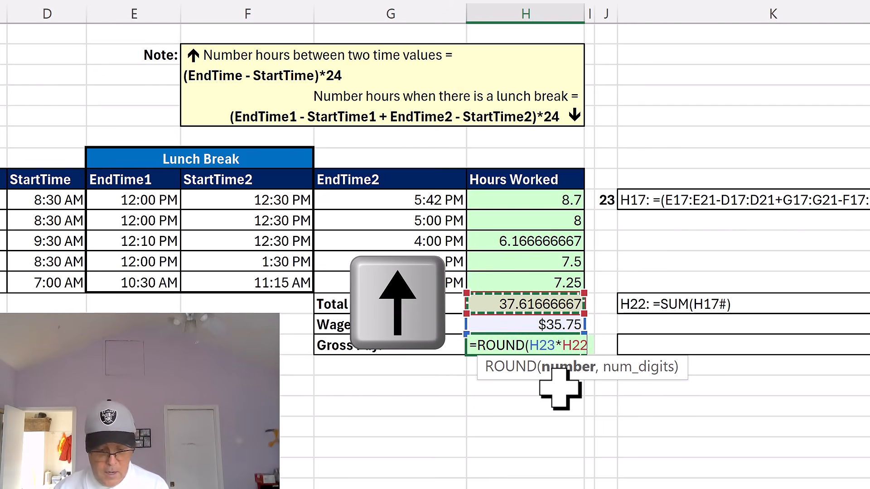
text(,2)
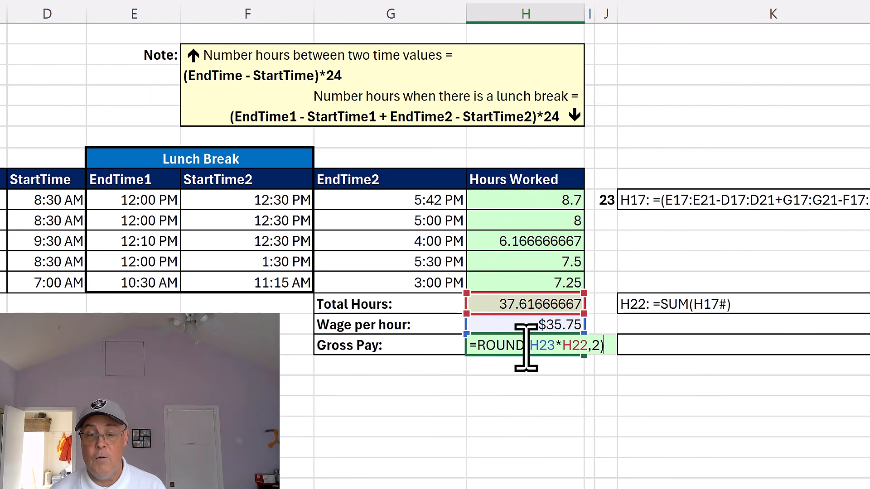
drag(527, 358, 587, 354)
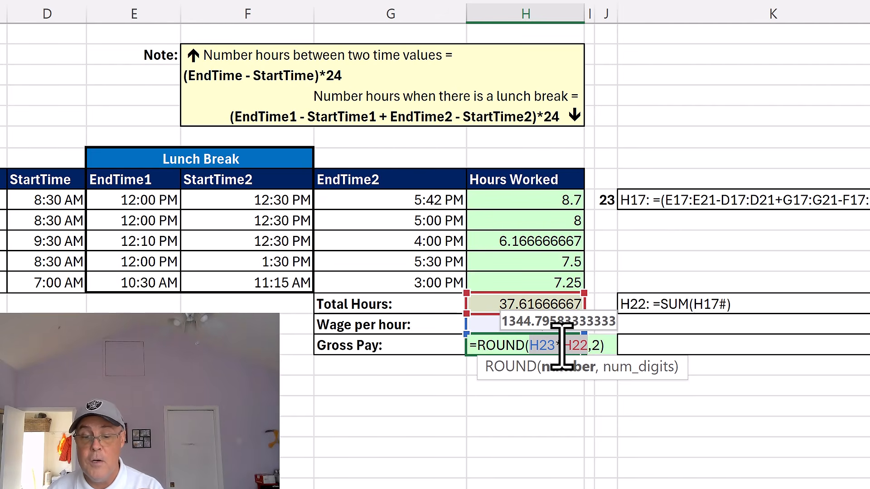
key(Escape)
key(Escape)
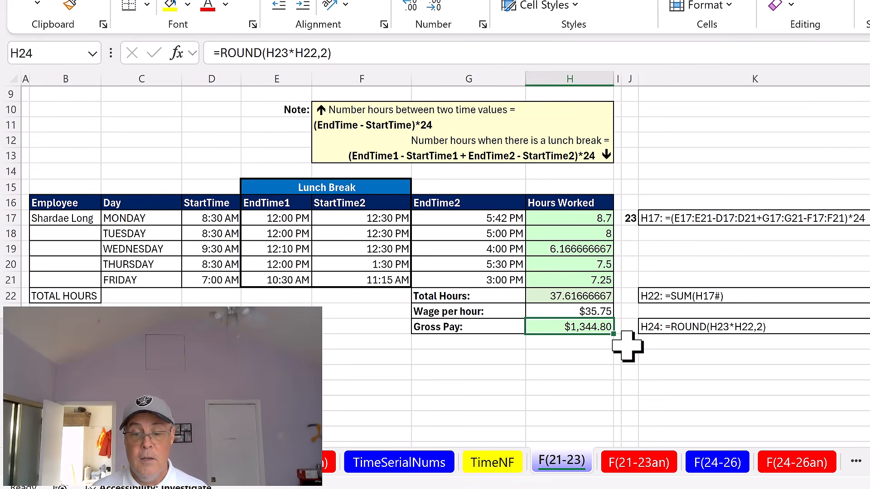
On the F(24-26) sheet, calculate the night shift time difference in cell E7 with =D7-C7.
scroll(593, 360, up, 3)
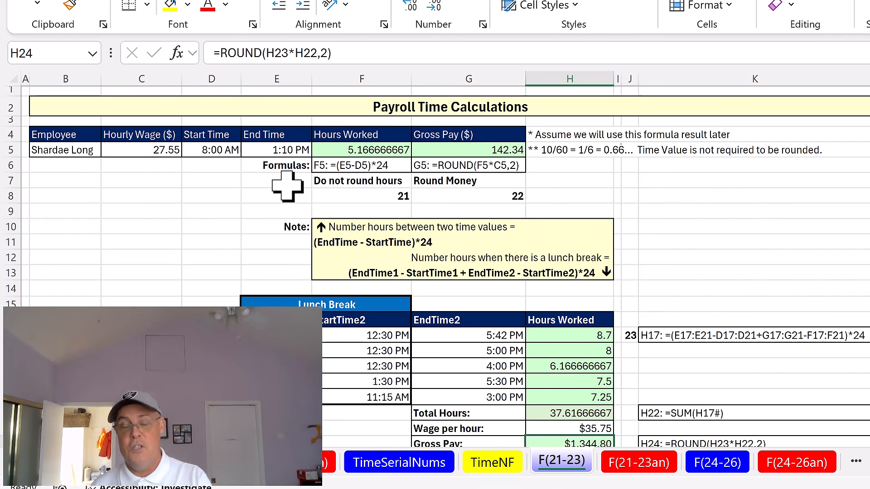
click(690, 461)
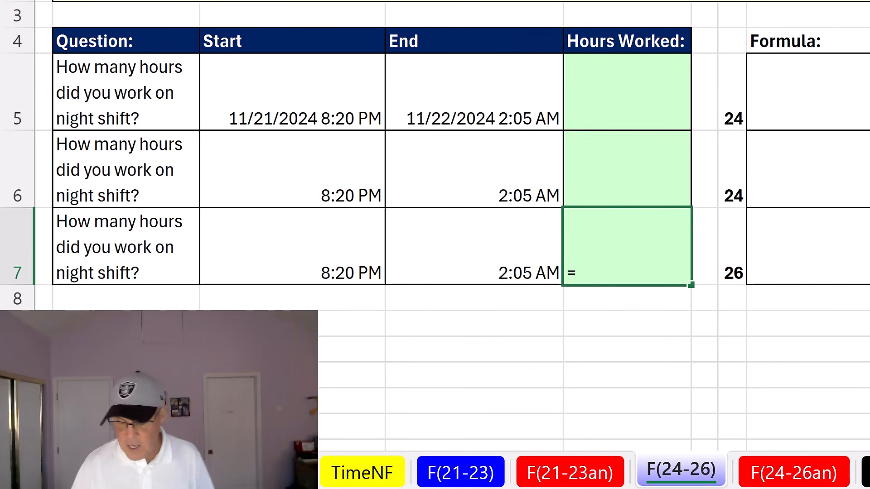
key(Left)
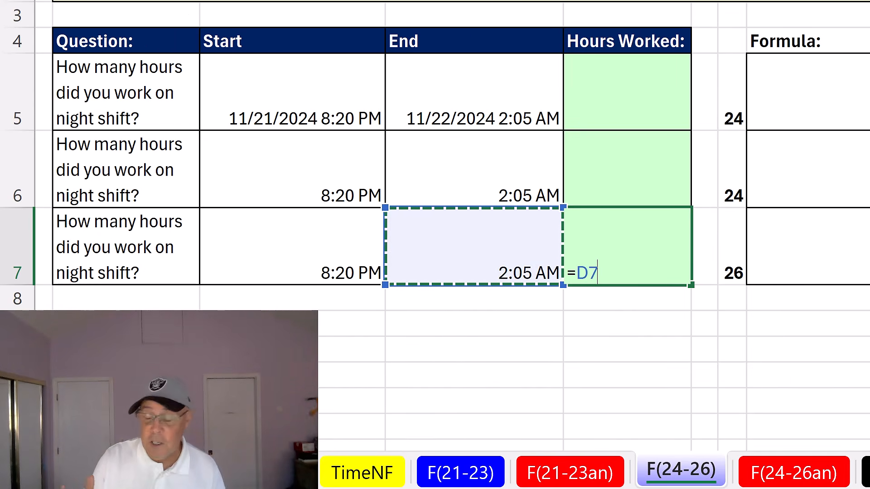
text(-)
key(Left)
key(Left)
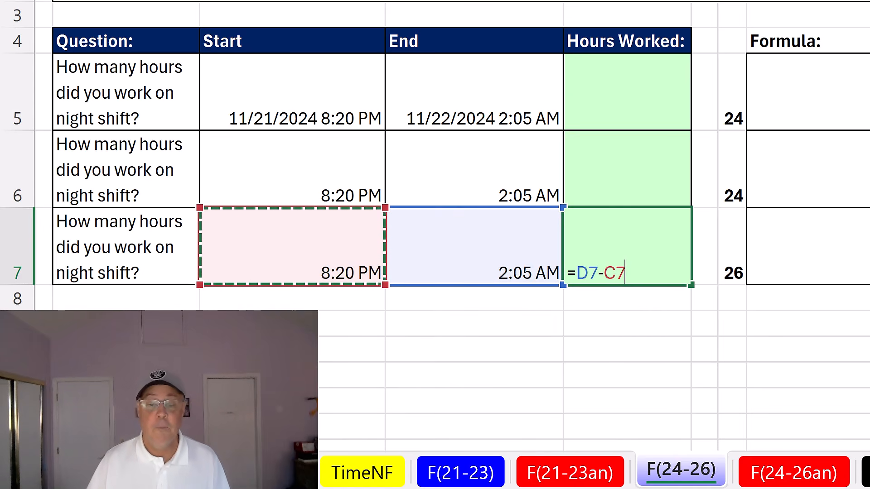
key(ctrl+Return)
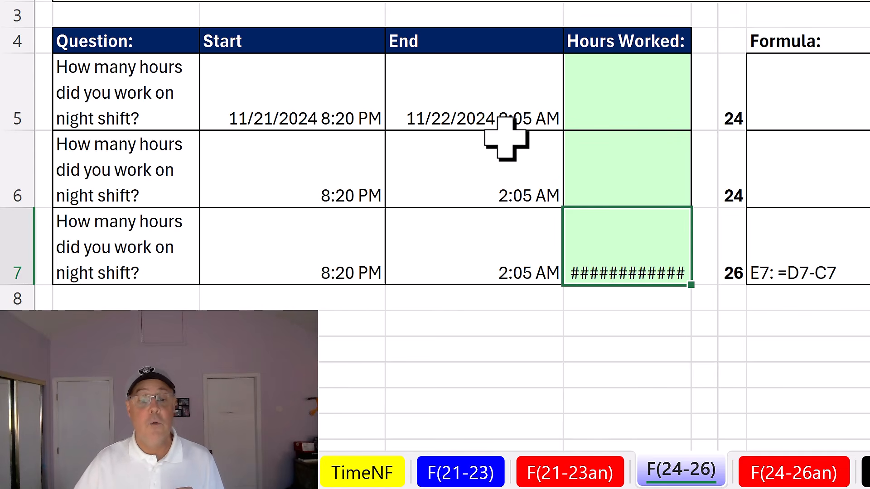
Preview the serial numbers behind the date-times in C5:D5 with the General number format, and undo the formatting.
drag(327, 98, 397, 102)
key(ctrl+shift+grave)
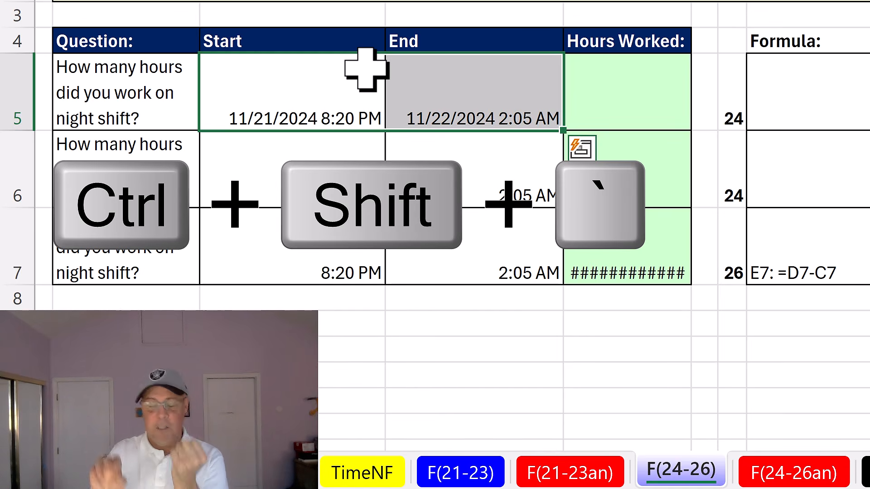
key(ctrl+shift+grave)
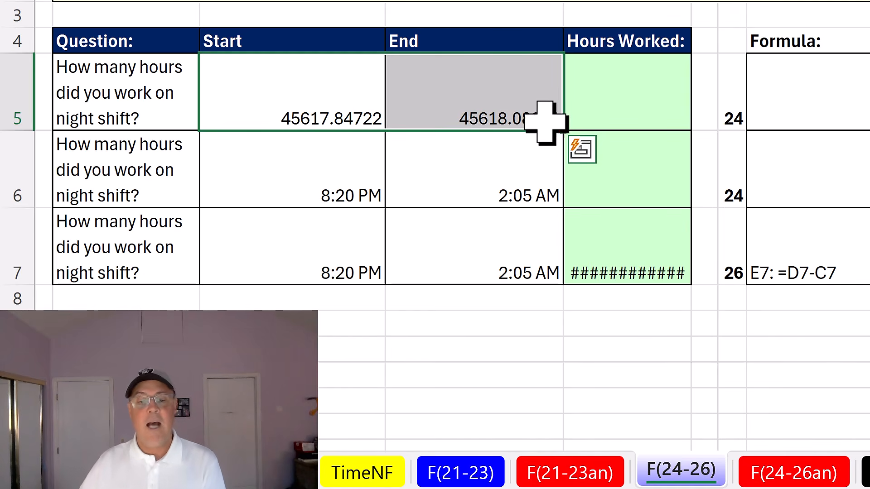
key(ctrl+z)
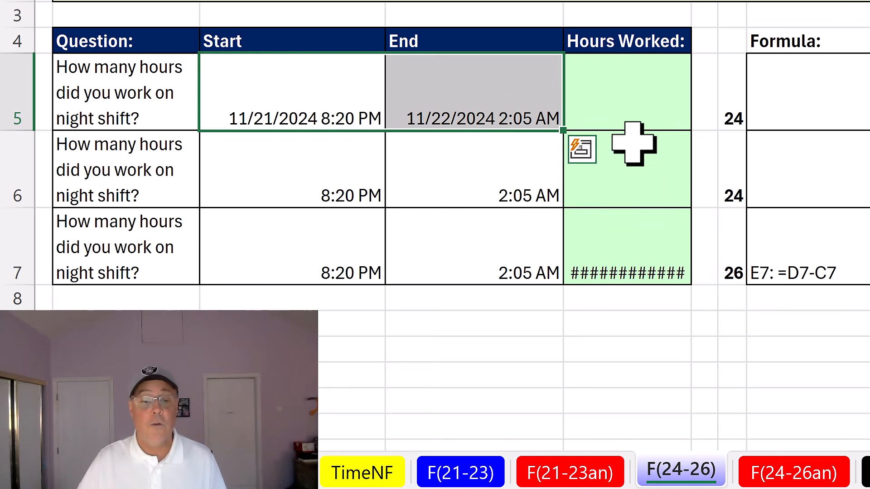
Calculate the night shift hours in cell E5 with =(D5-C5)*24.
click(681, 126)
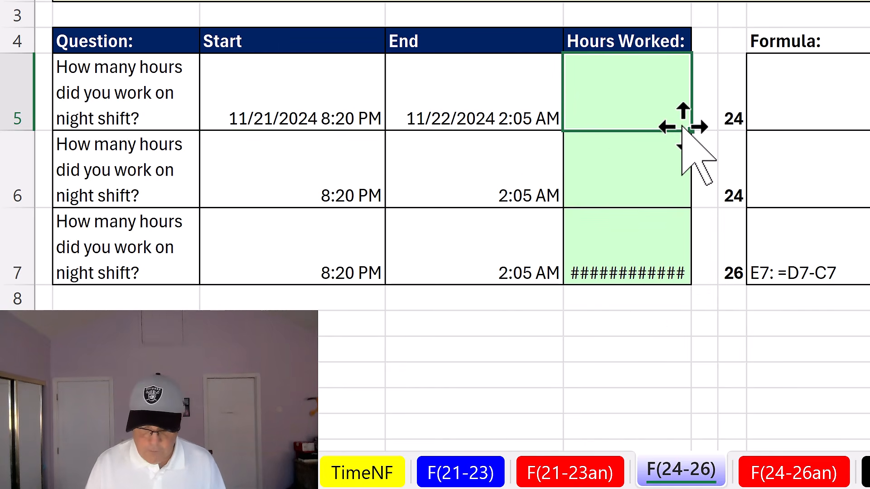
text(=()
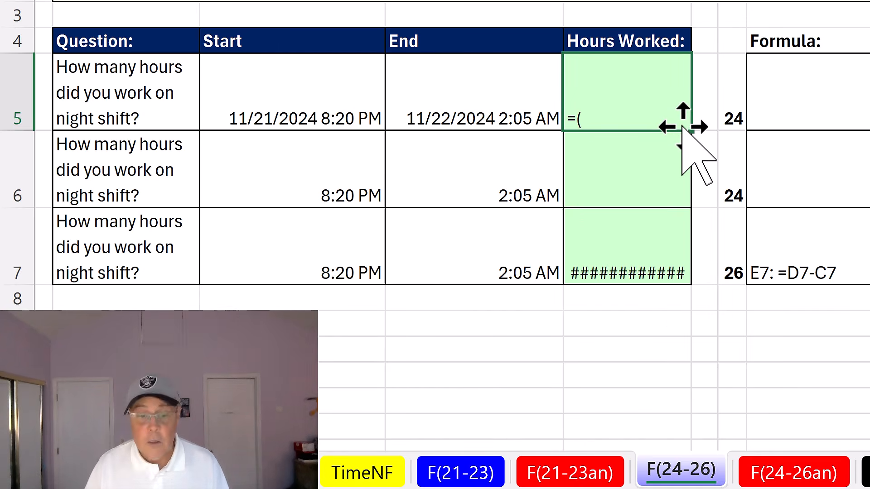
key(Left)
text(-)
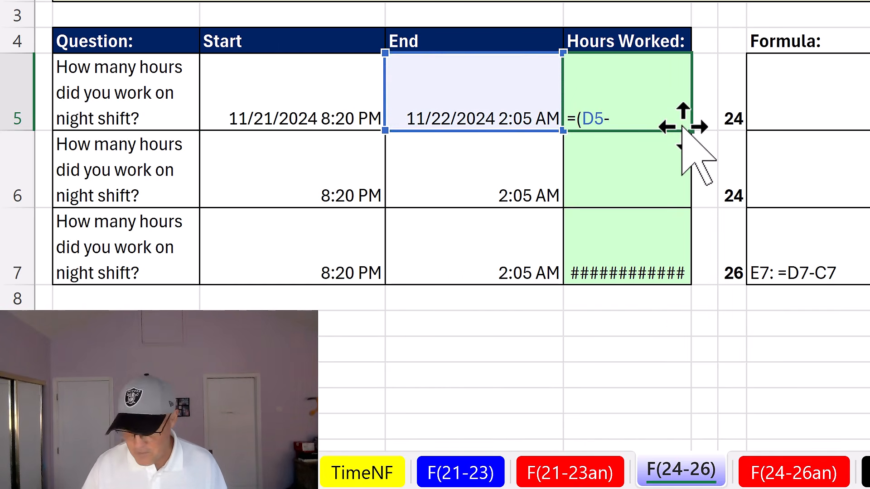
key(Left)
key(Left)
text())
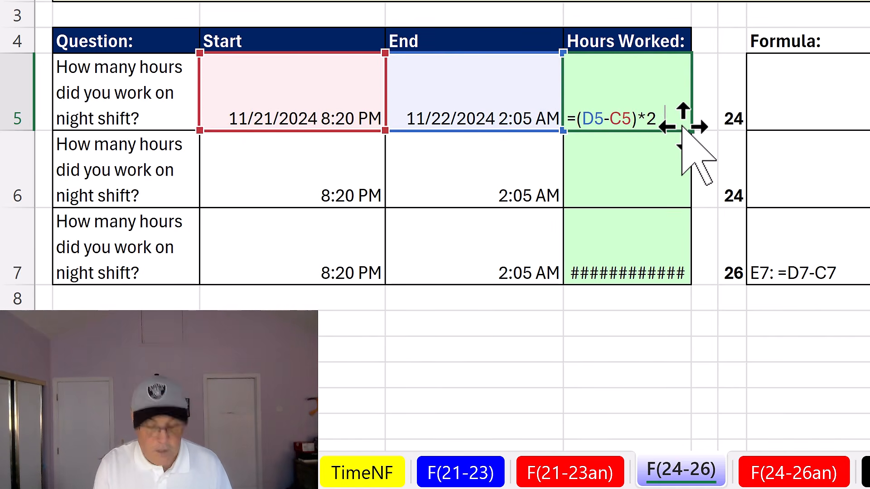
key(ctrl+Return)
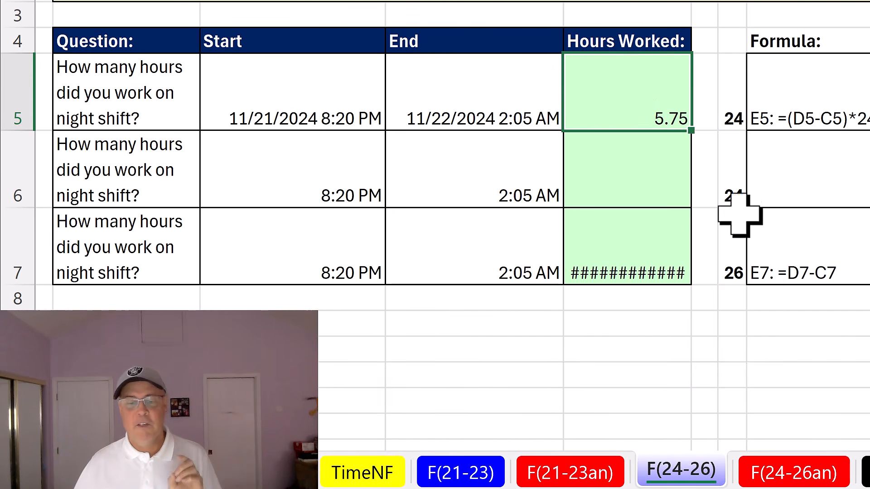
Extend the E7 formula to =D7-C7+1, applying the General number format to E7 before and after the edit.
click(622, 249)
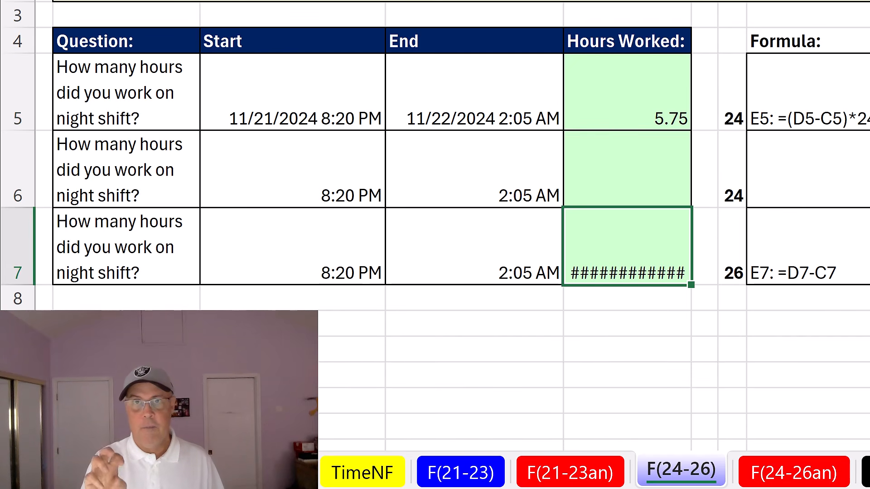
key(ctrl+shift+grave)
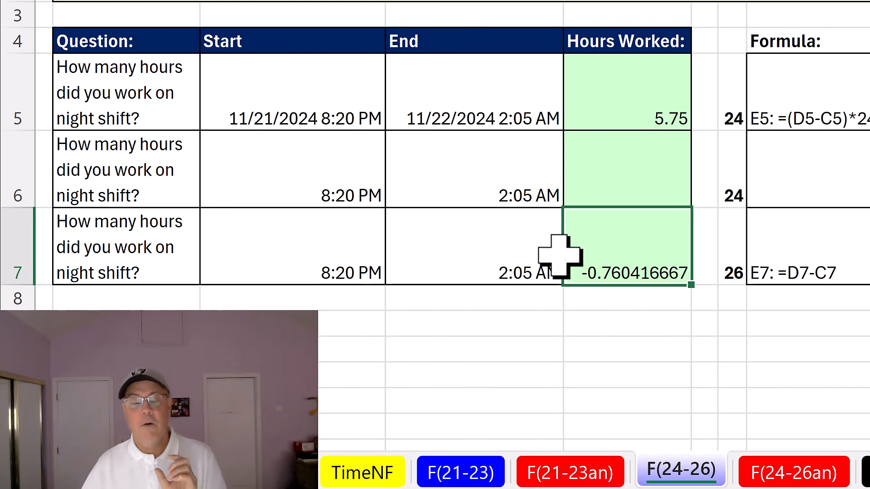
double_click(615, 260)
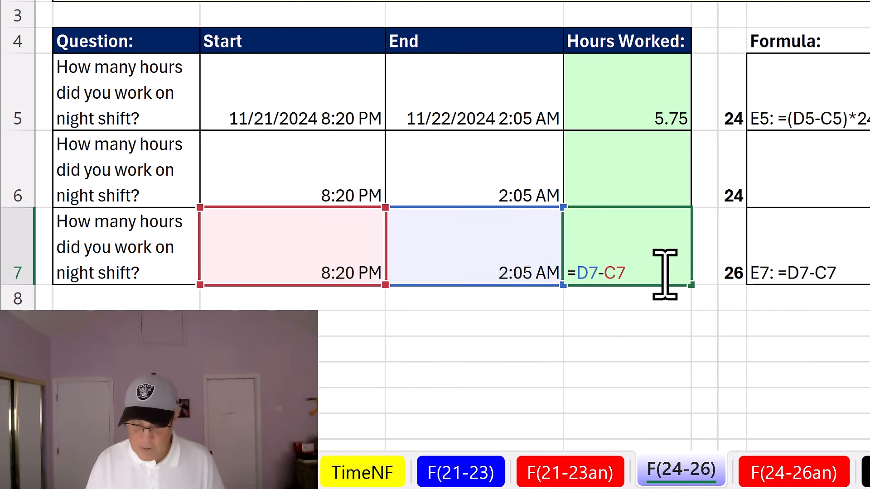
text(+1)
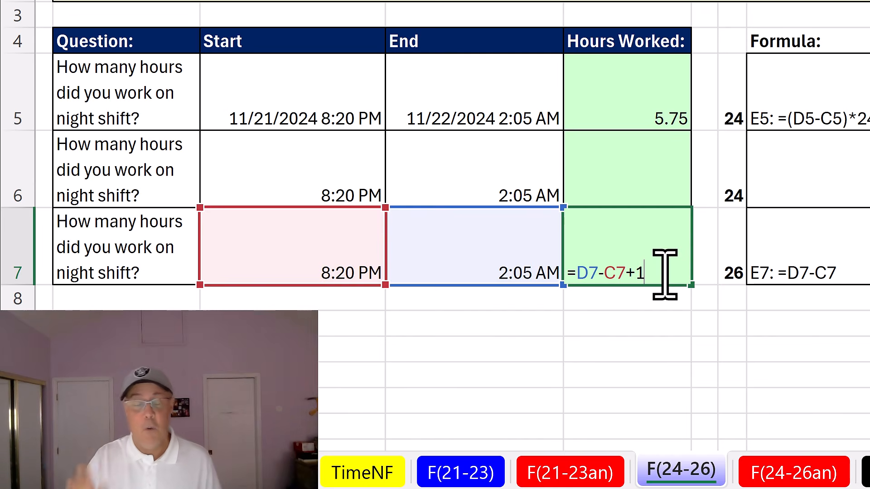
key(ctrl+Return)
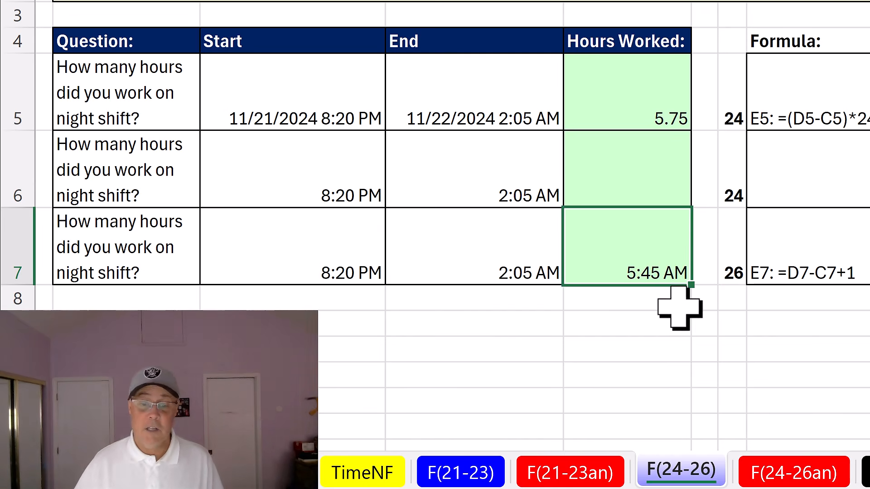
key(ctrl+shift+grave)
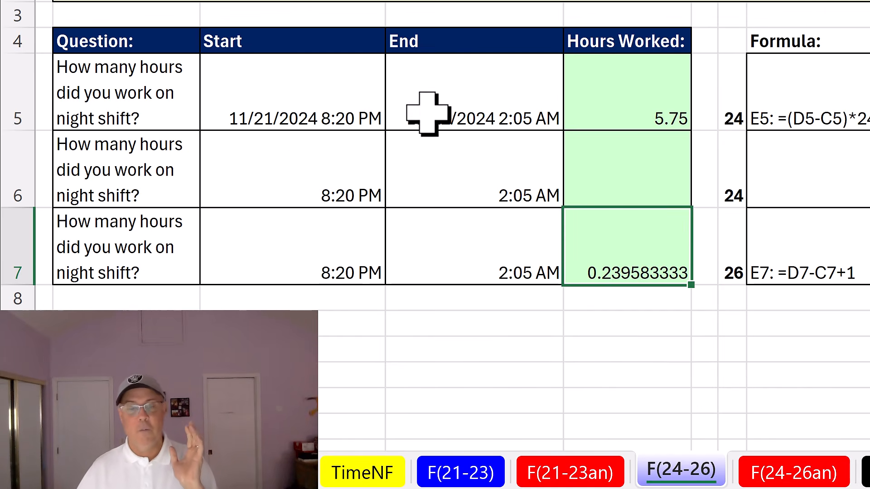
Test the E7 formula with a same-day end time of 11 pm in D7, and undo the entry.
key(F2)
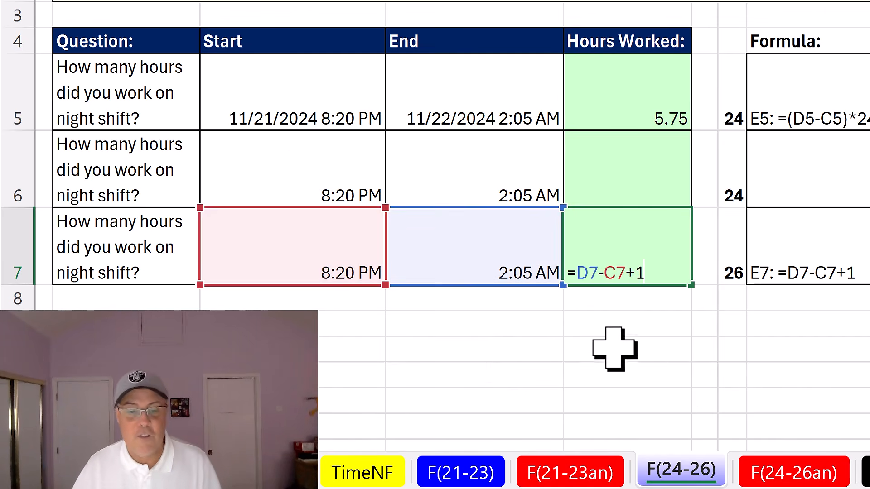
click(514, 262)
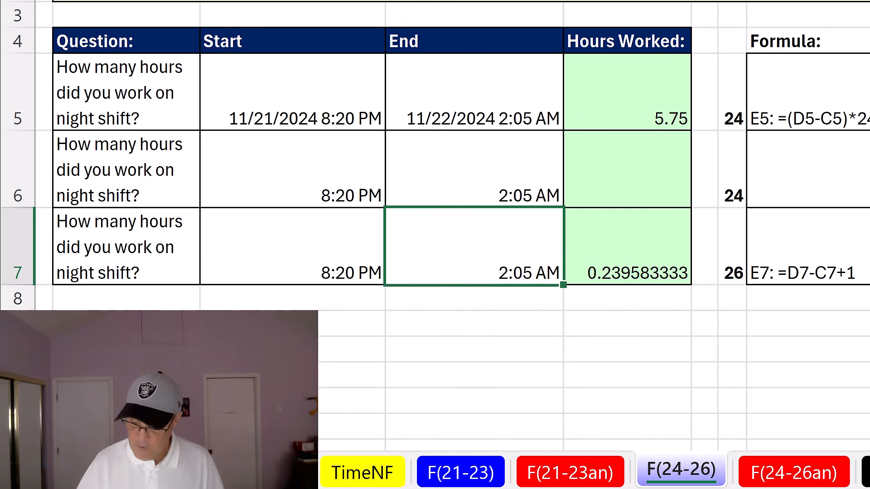
text(11 pm)
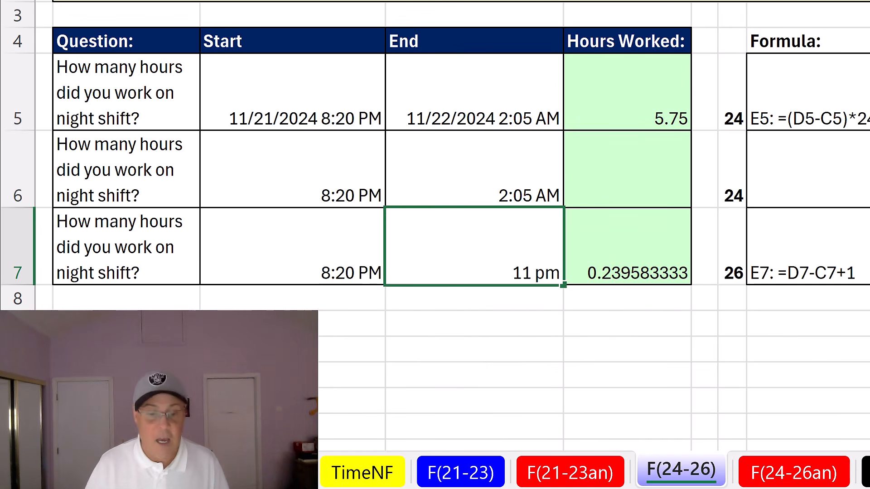
key(ctrl+Return)
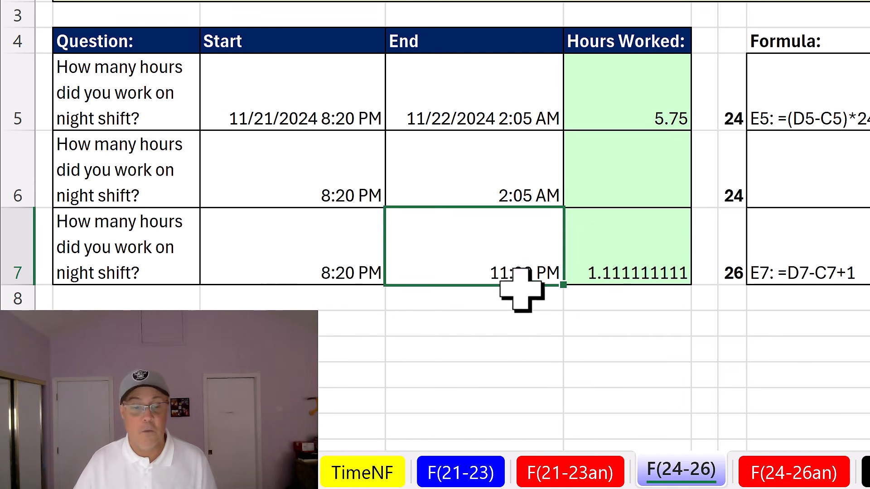
key(ctrl+z)
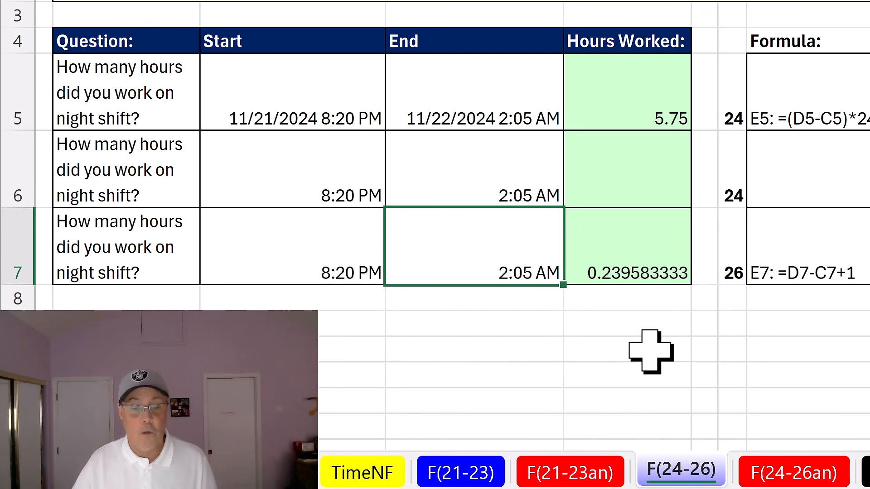
Replace the 1 in the E7 formula with a logical test to make =D7-C7+(D7<C7), previewing the test's value.
click(643, 259)
key(F2)
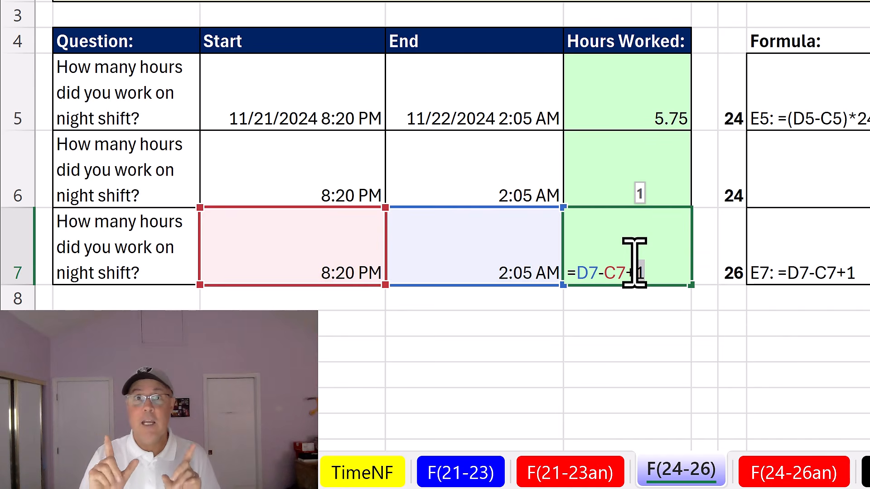
click(635, 271)
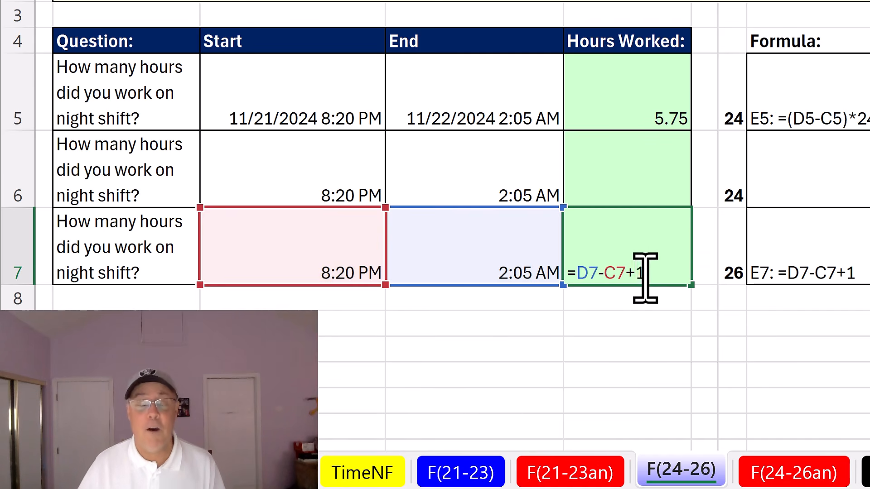
text(()
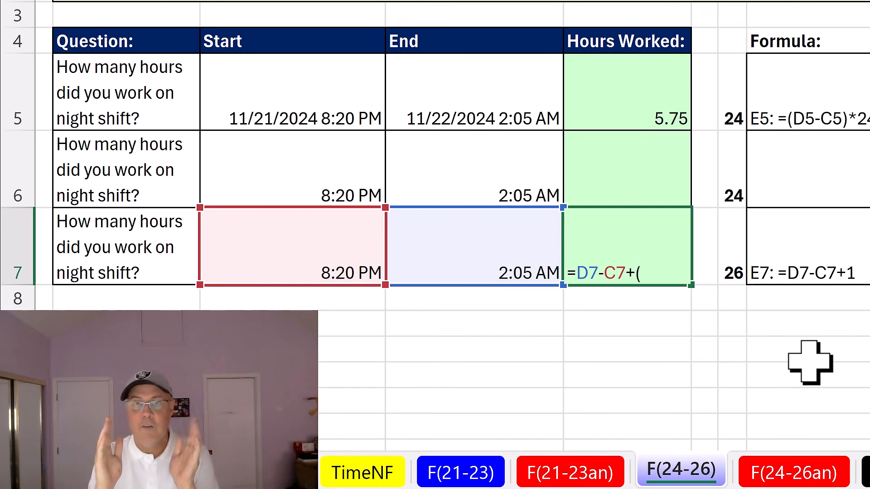
click(508, 262)
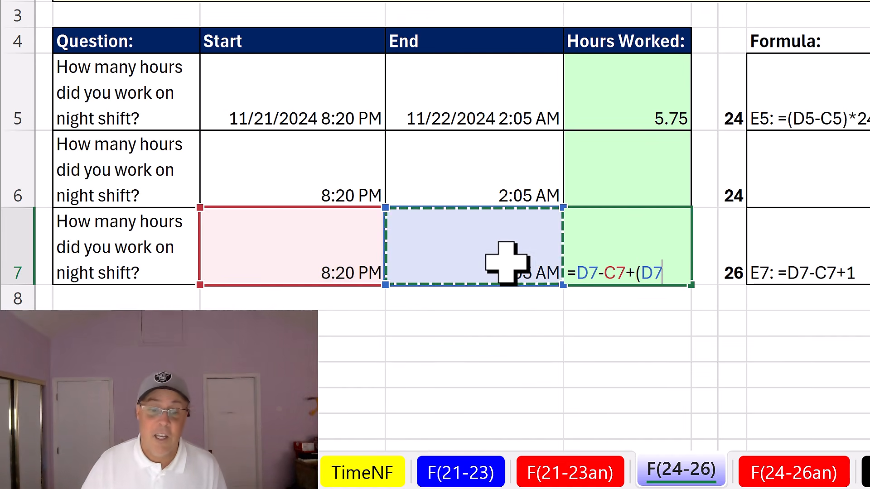
text(<)
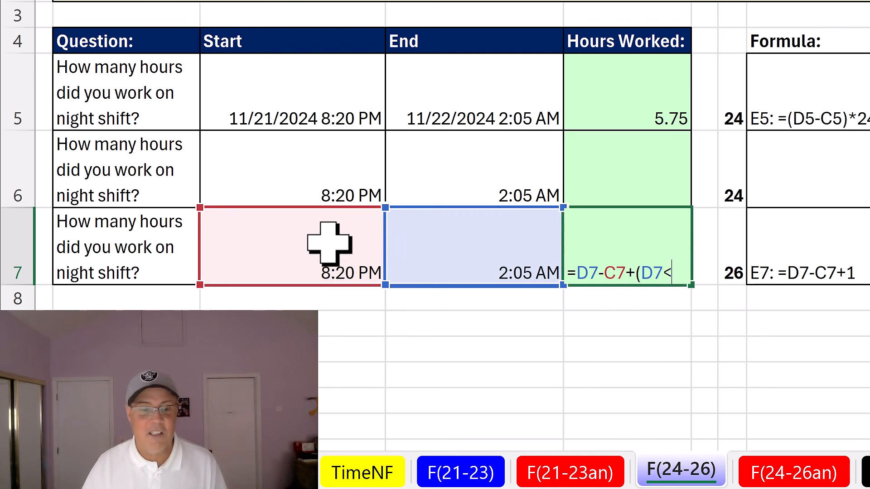
click(361, 246)
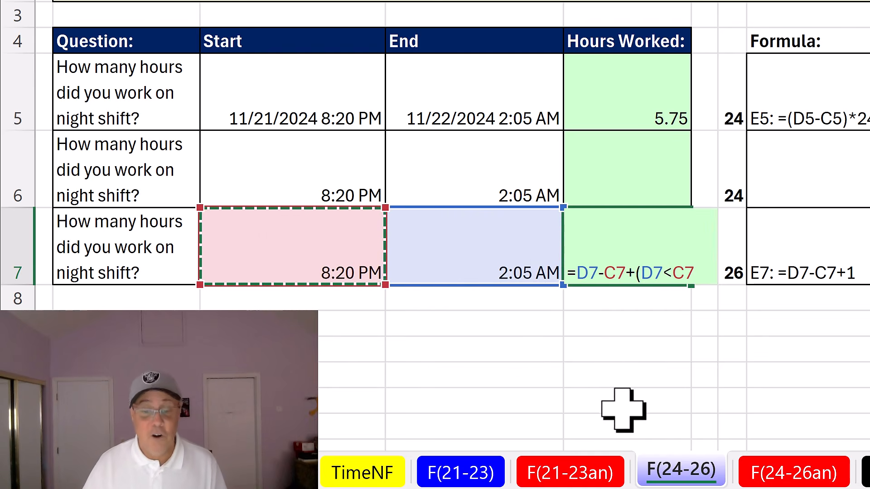
text())
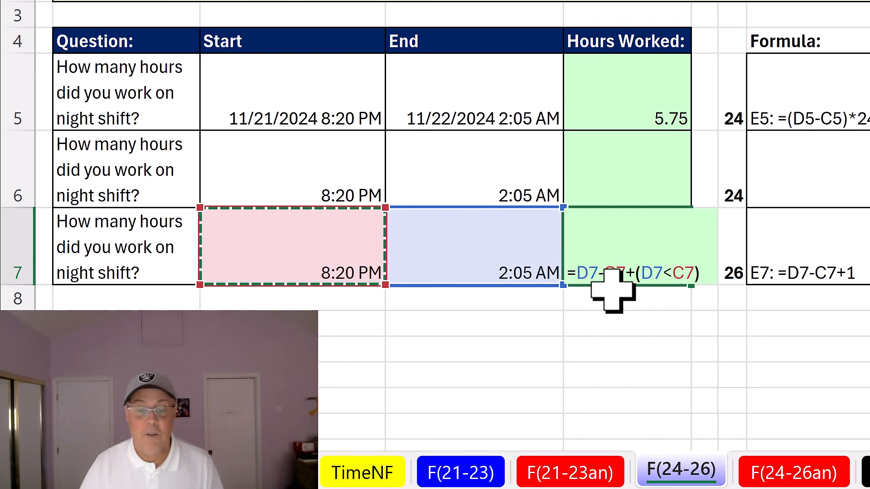
drag(635, 278, 699, 279)
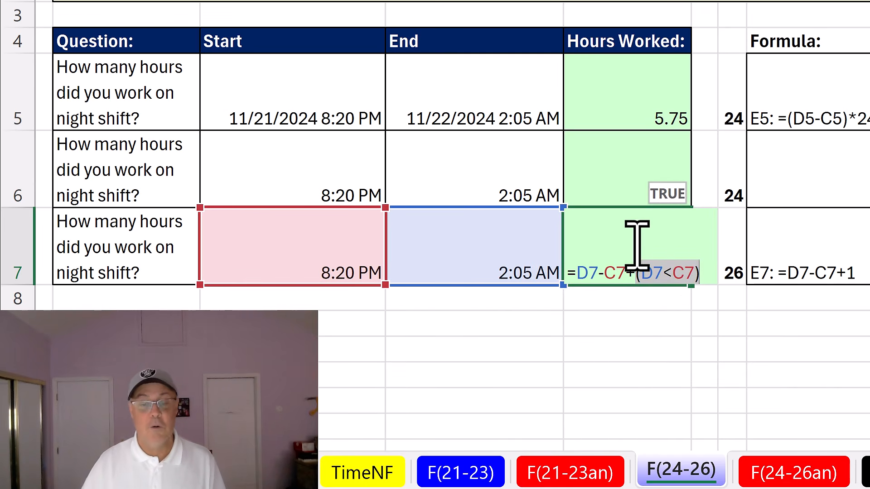
key(ctrl+Return)
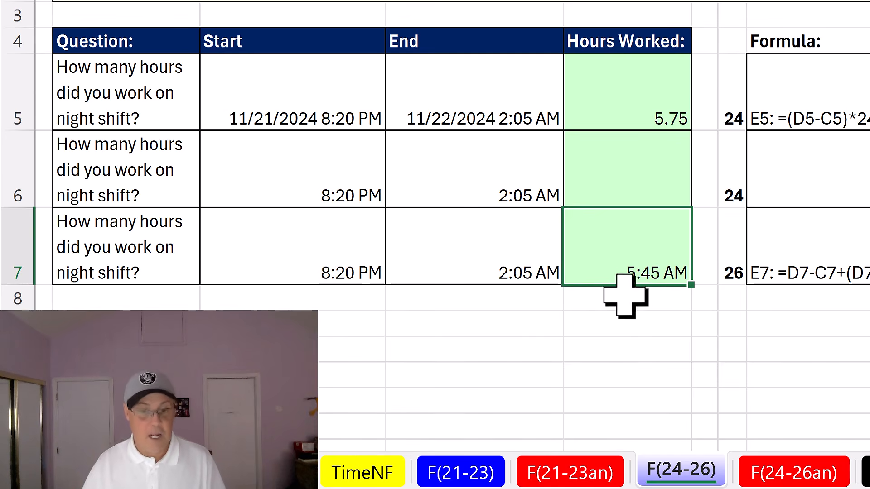
Test the E7 formula with an 11:00 PM end time in D7, preview the D7<C7 comparison, and undo the entry.
click(505, 249)
key(F2)
text(11 p)
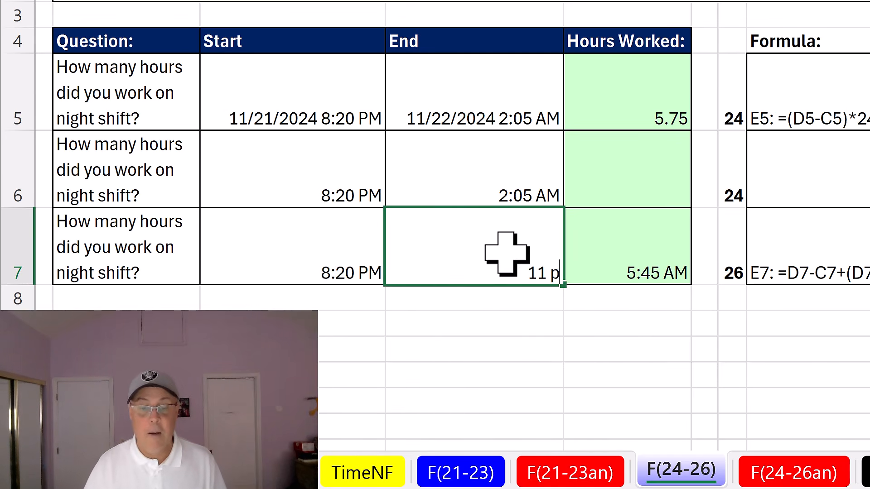
key(ctrl+Return)
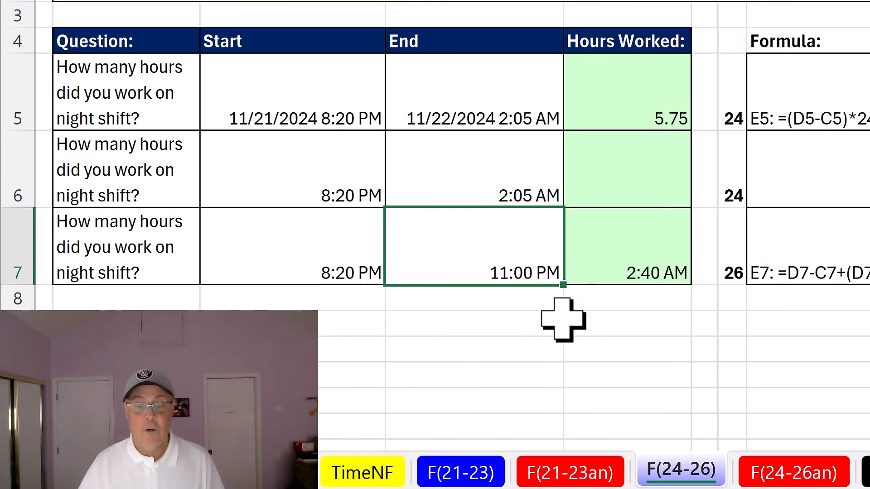
click(625, 267)
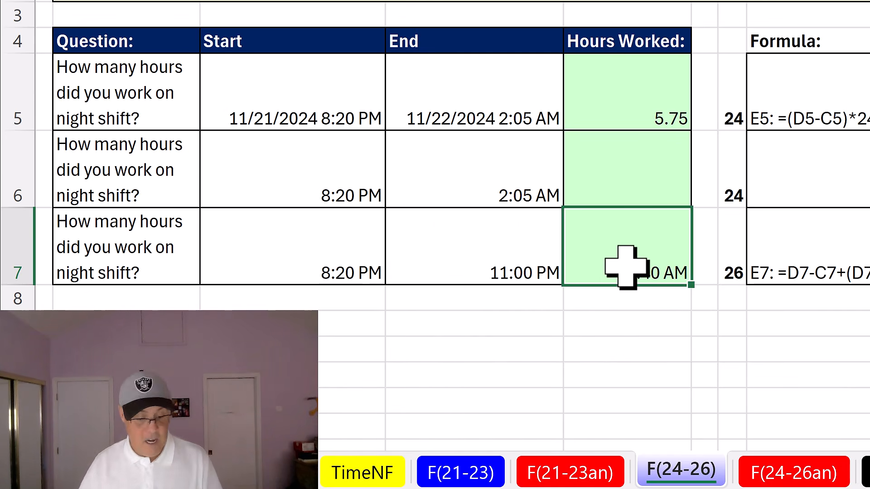
double_click(625, 267)
drag(635, 273, 701, 274)
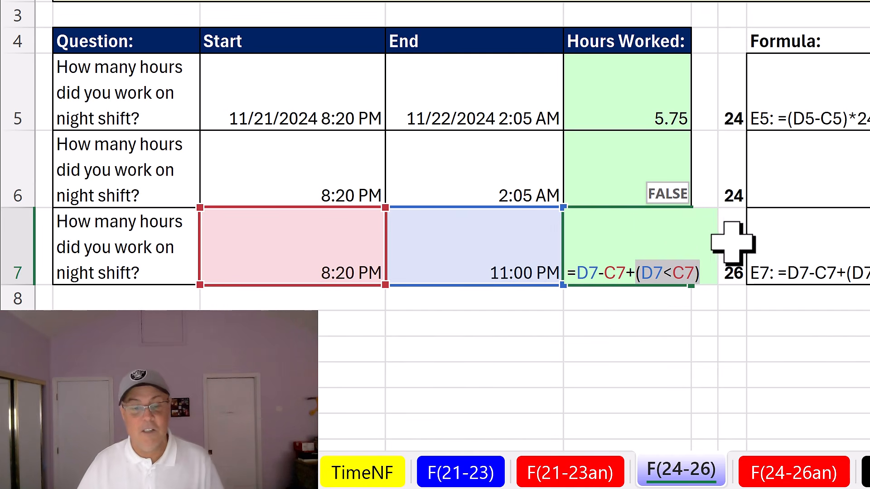
key(ctrl+Return)
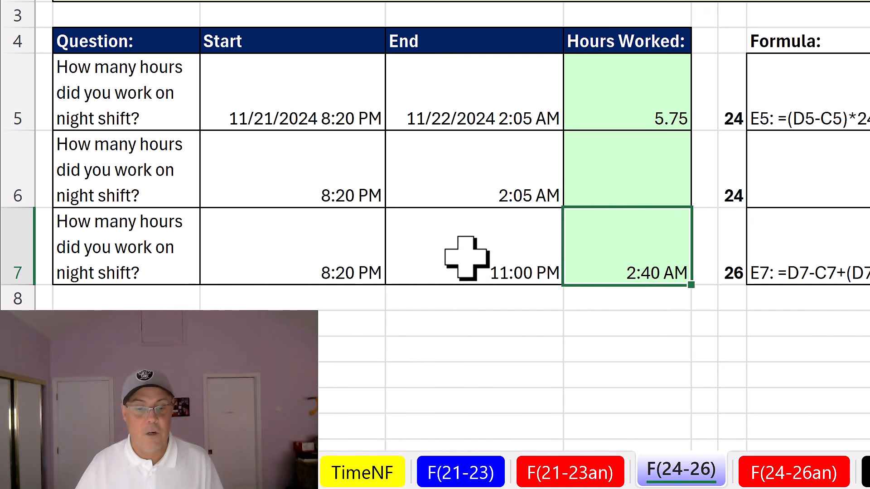
key(ctrl+z)
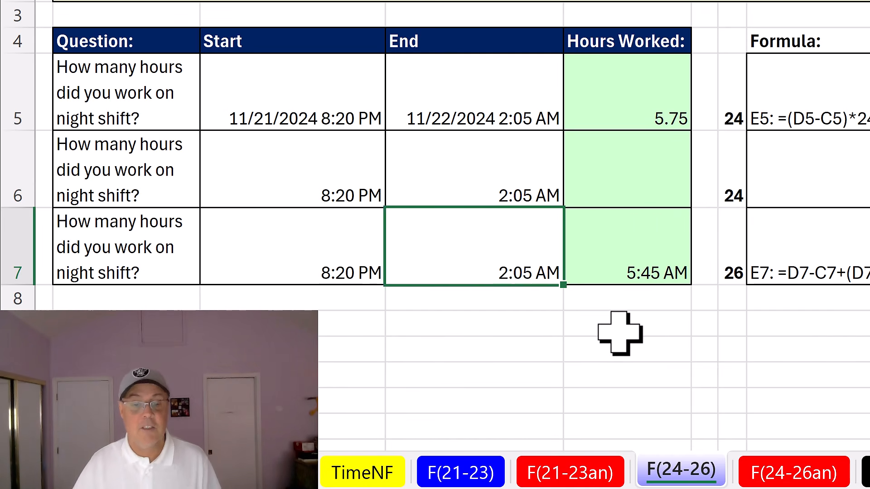
click(632, 250)
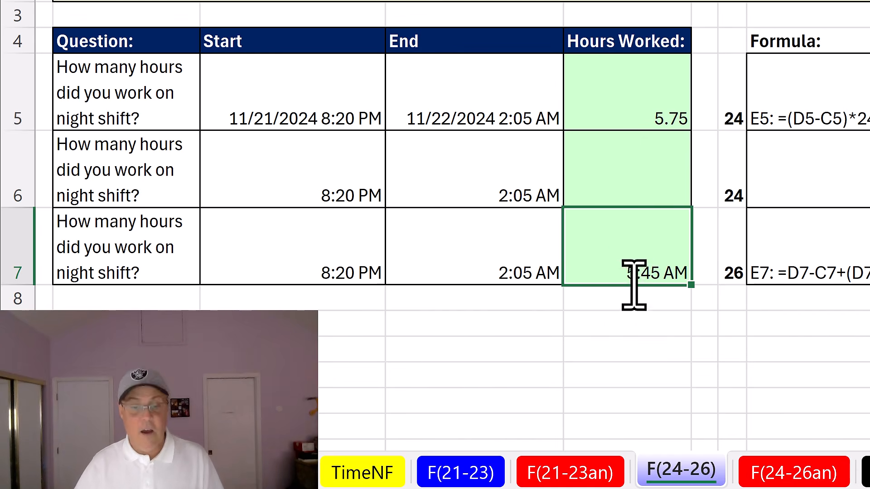
Convert the E7 result to hours by changing the formula to =(D7-C7+(D7<C7))*24, and apply the General number format.
double_click(636, 272)
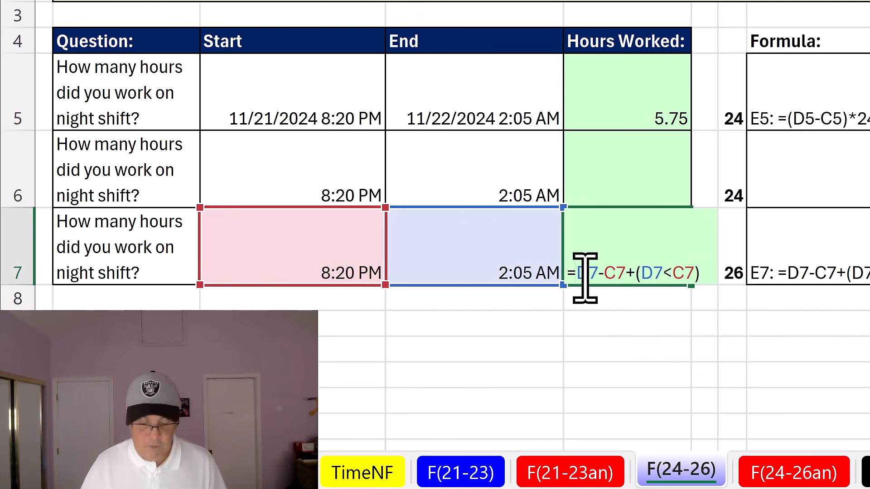
text(()
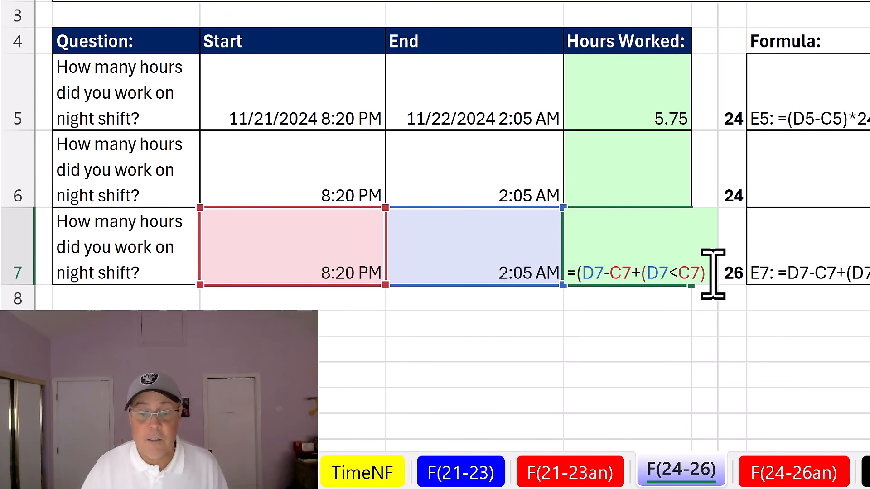
click(707, 256)
text()*24)
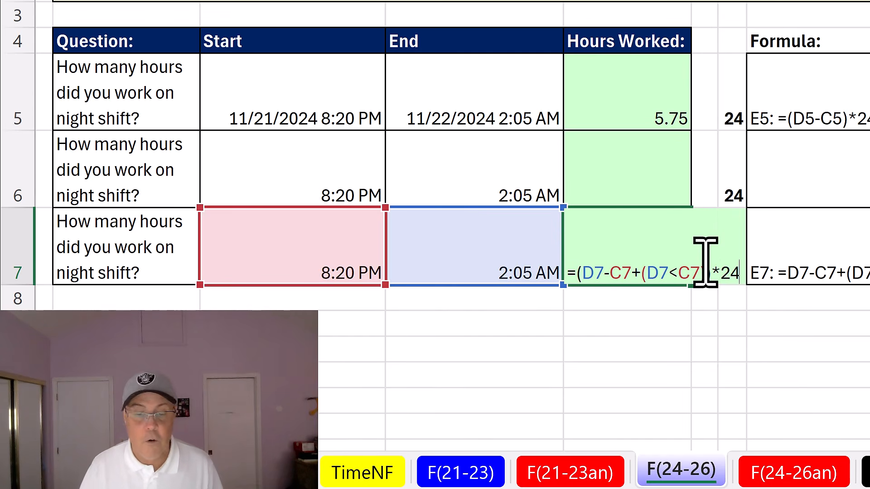
key(ctrl+Return)
key(ctrl+shift+grave)
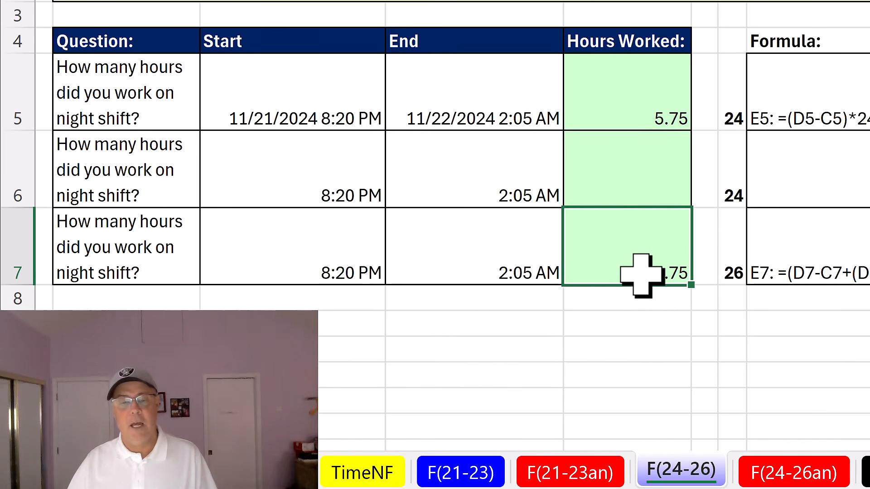
Review the MOD notes, enter =MOD(D6-C6,1) in E6 for the night shift, and apply the General number format.
click(628, 178)
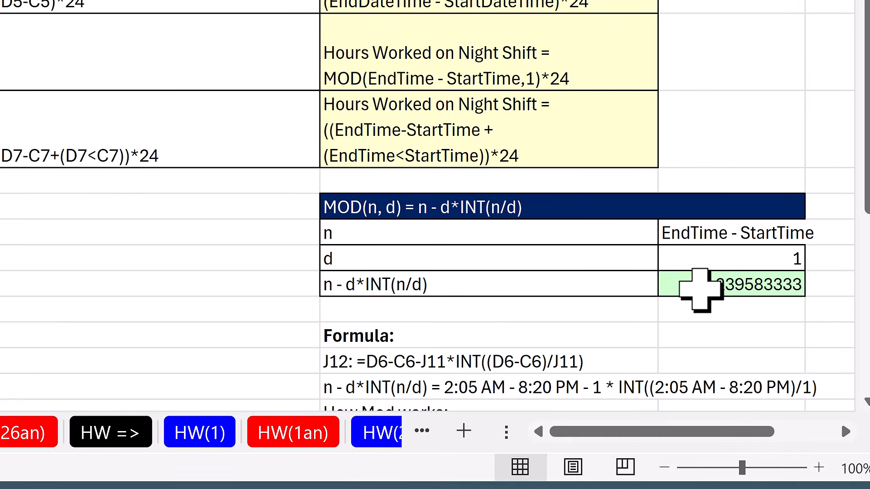
scroll(692, 283, down, 2)
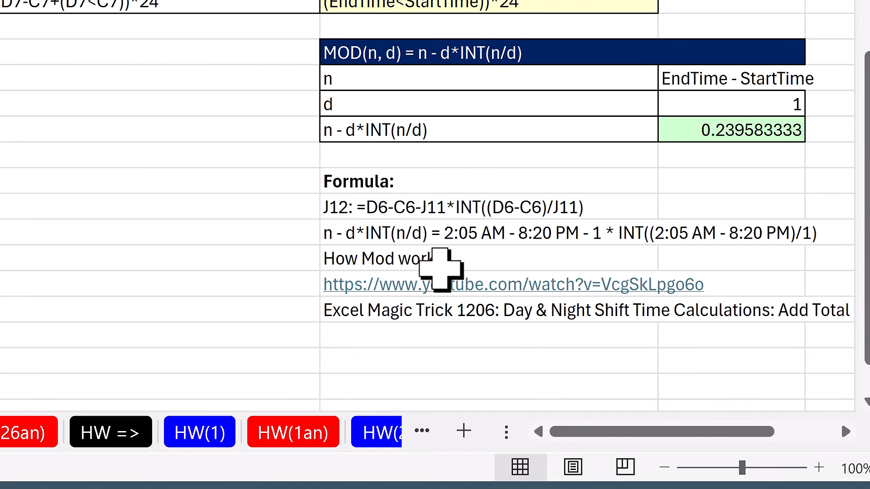
scroll(206, 305, up, 3)
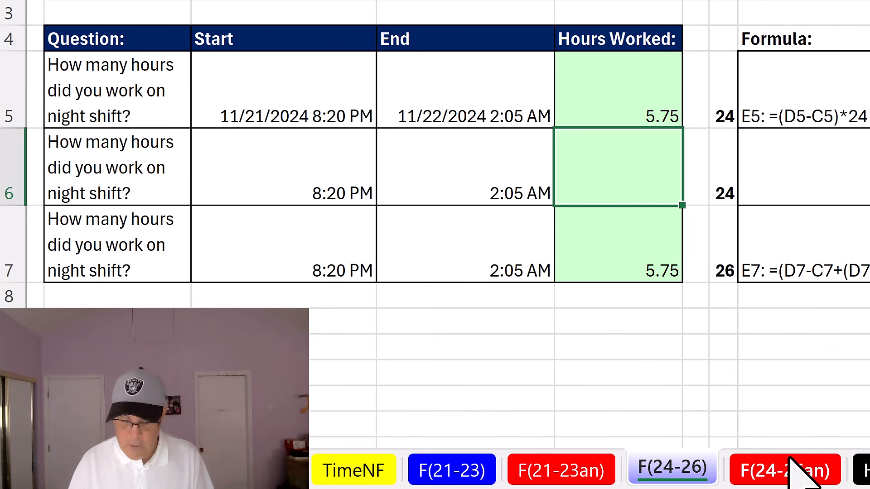
text(mod)
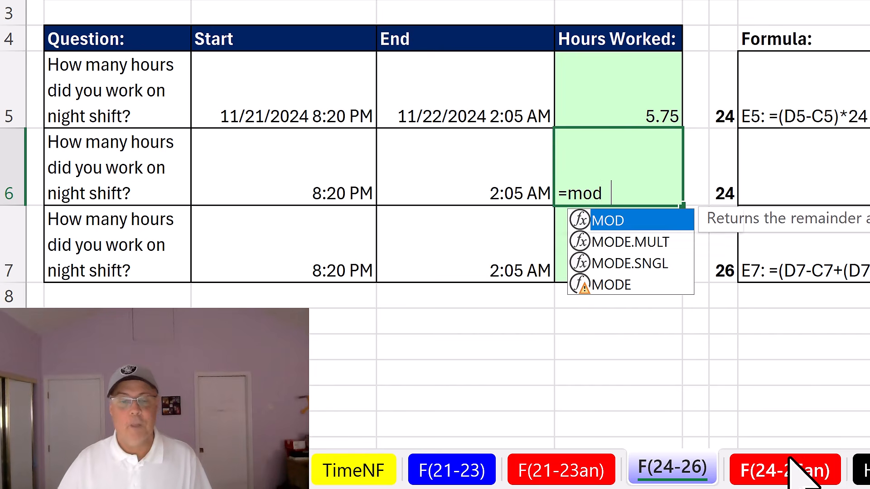
key(Tab)
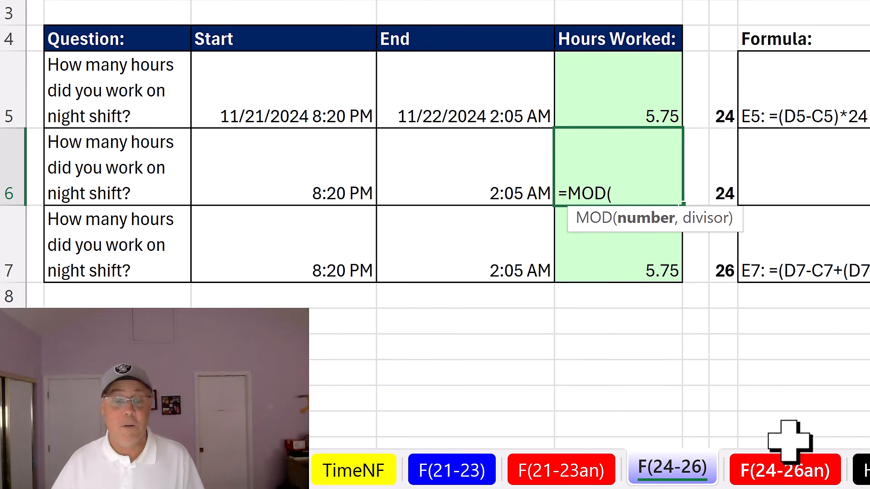
click(520, 179)
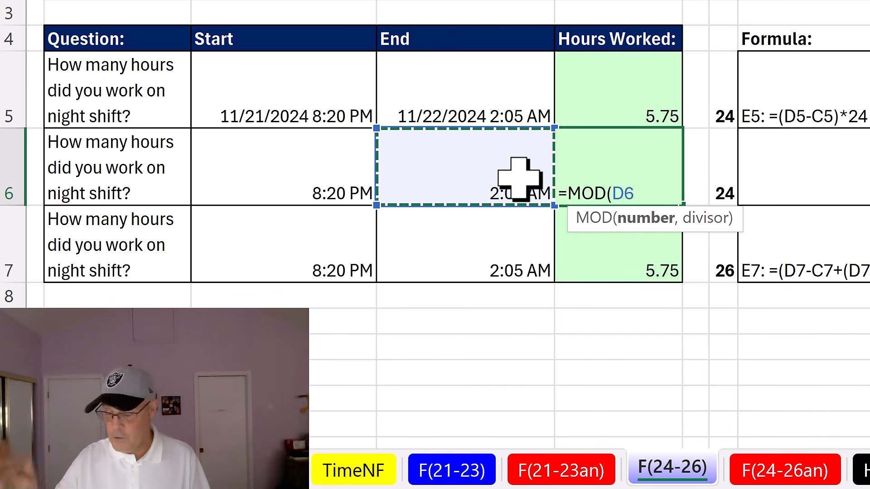
text(-)
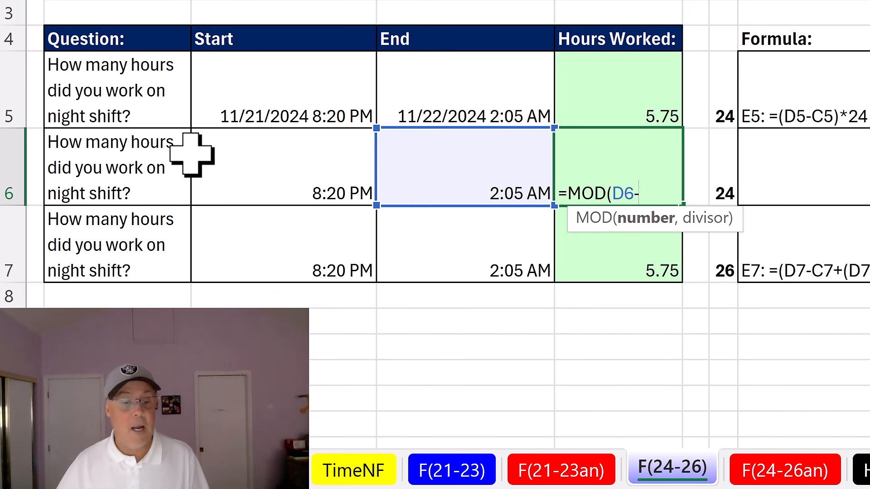
click(248, 155)
text(,1)
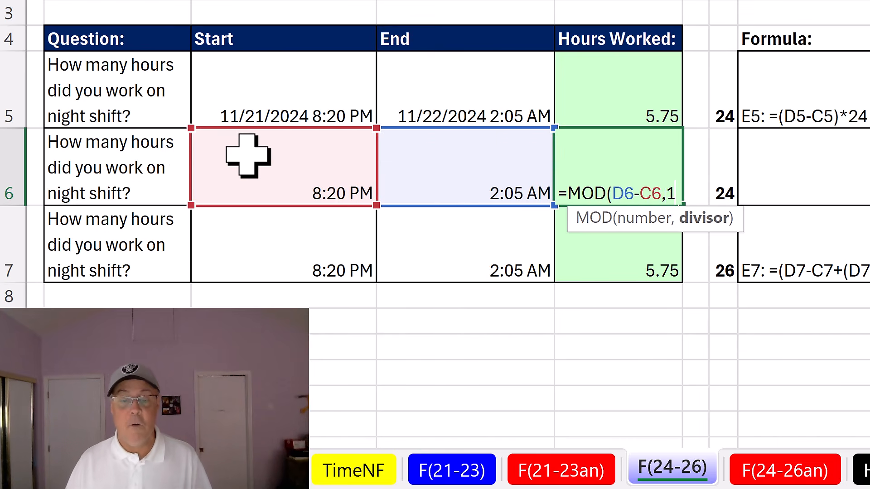
text())
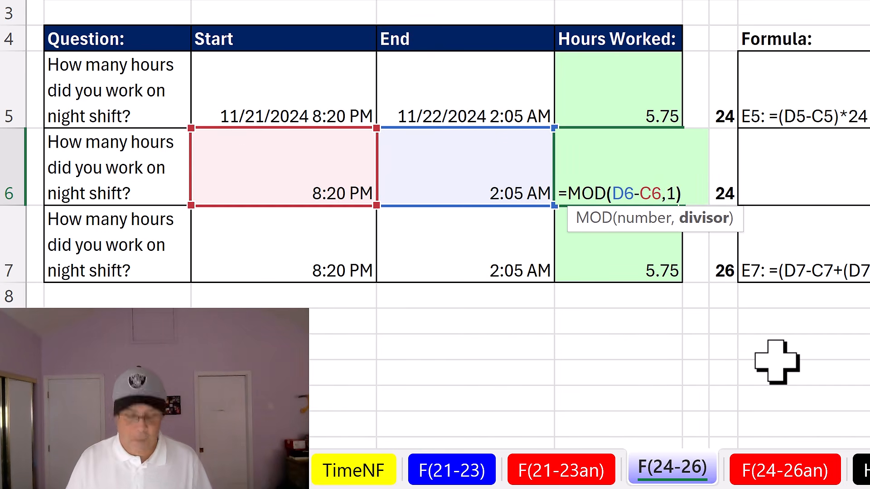
key(ctrl+Return)
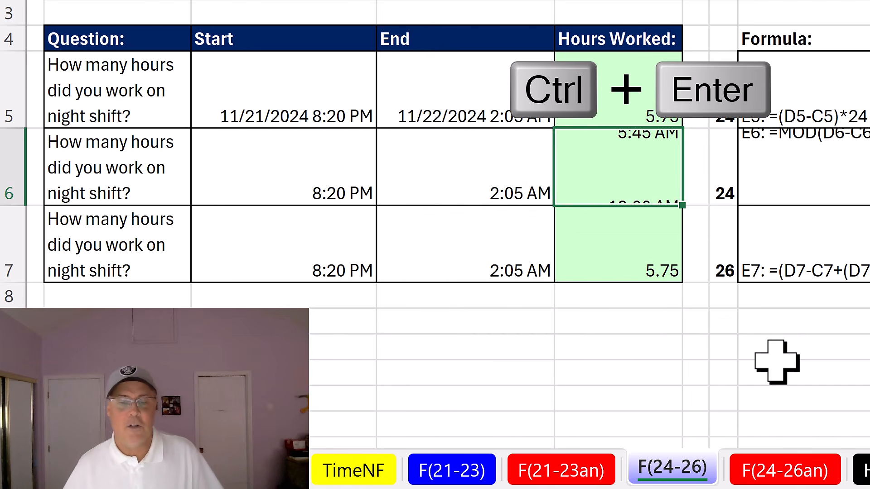
key(ctrl+shift+grave)
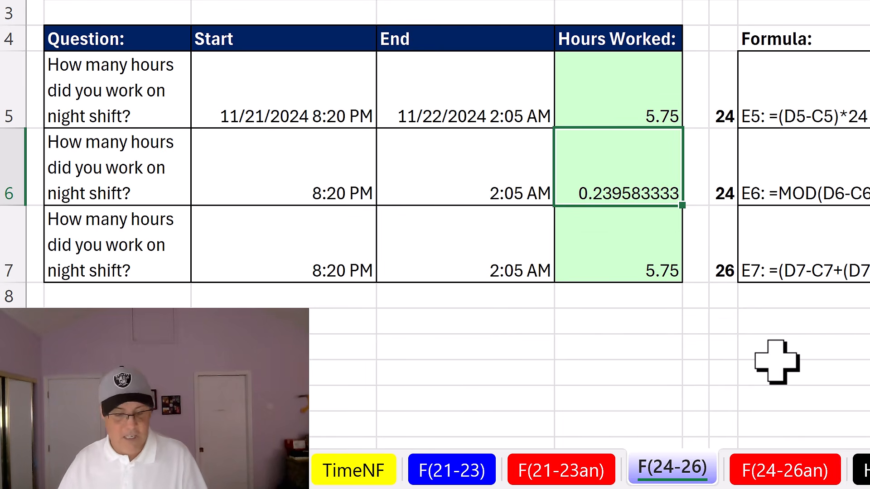
Extend the E6 formula to =MOD(D6-C6,1)*24 and apply the General number format.
key(F2)
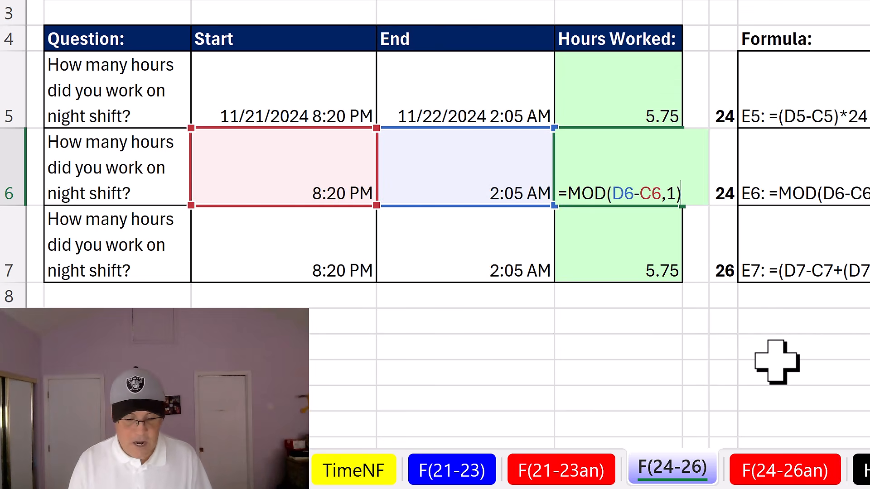
text(*24)
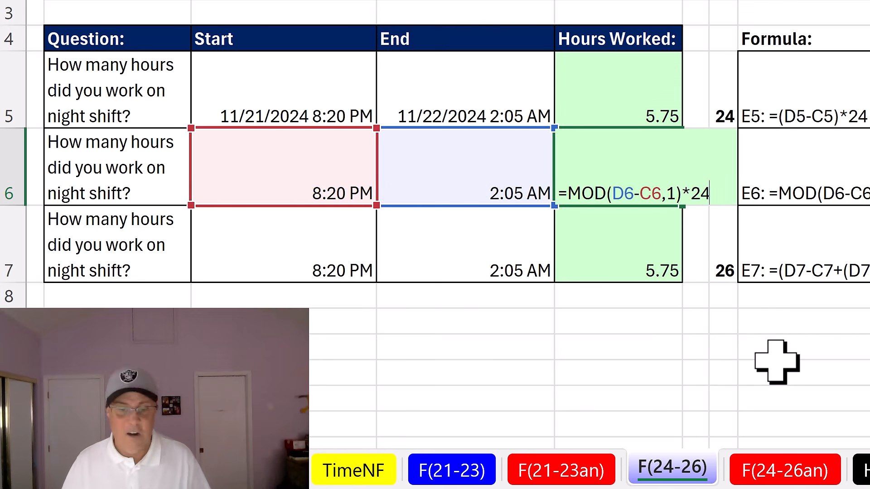
key(ctrl+Return)
key(ctrl+shift+grave)
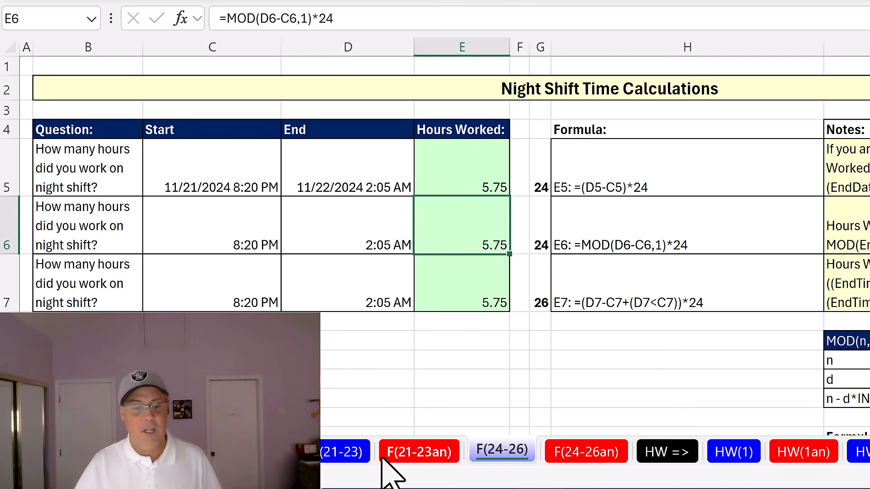
Review the time worksheets F(21-23), TimeNF and TimeSerialNums in turn.
click(345, 453)
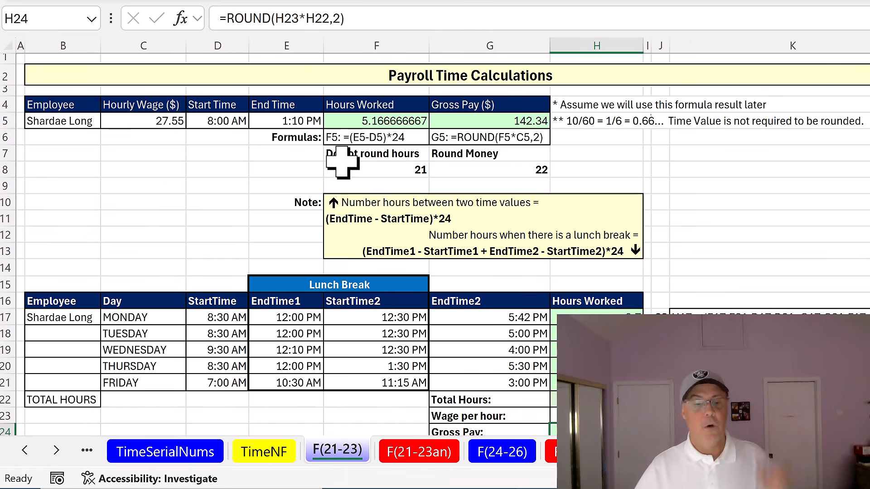
click(264, 453)
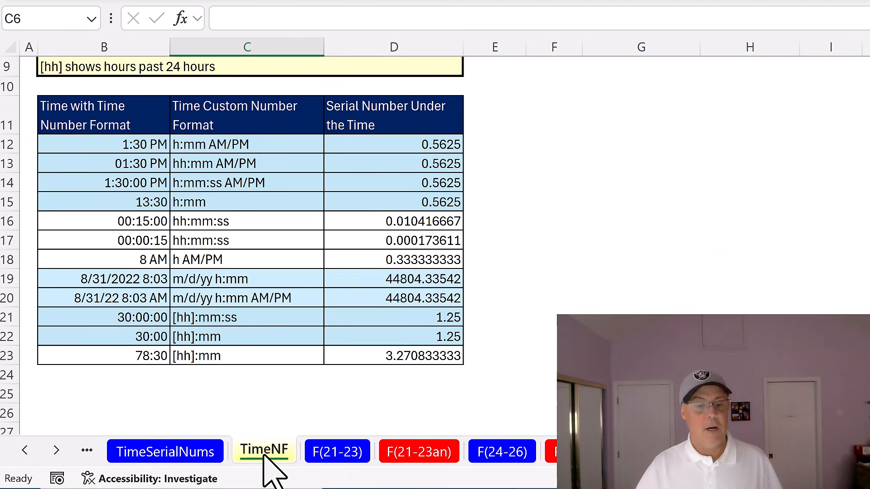
click(115, 453)
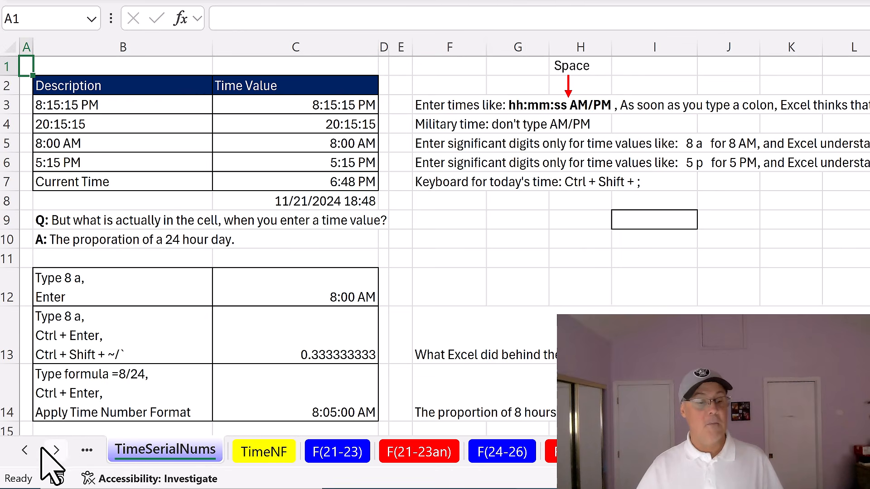
Review the date worksheets from F(16-20) back through F(12-15), F(8-11), F(6-7), F(1-5) and DateNF to DateSerialNums.
click(24, 450)
click(511, 447)
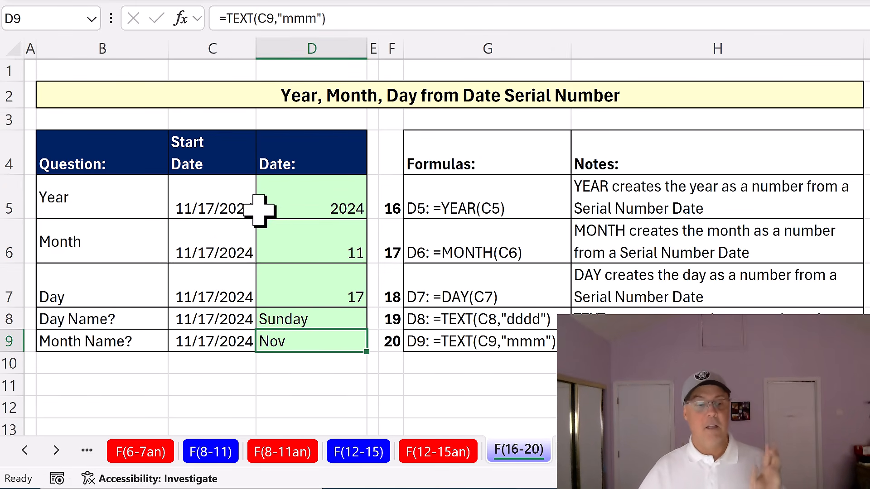
click(357, 452)
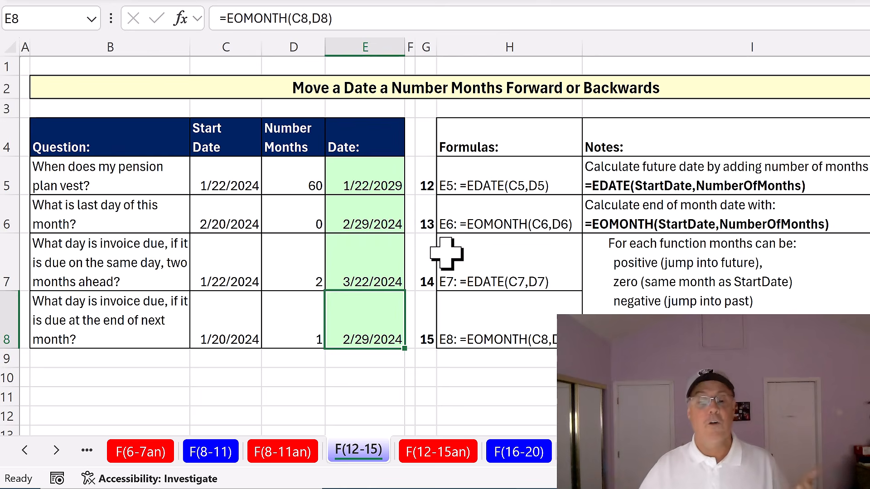
click(212, 451)
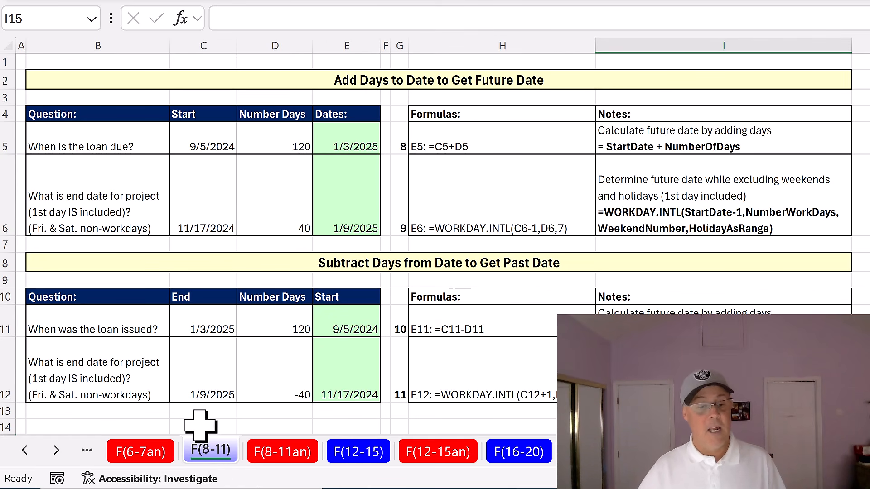
click(24, 450)
click(24, 451)
click(24, 451)
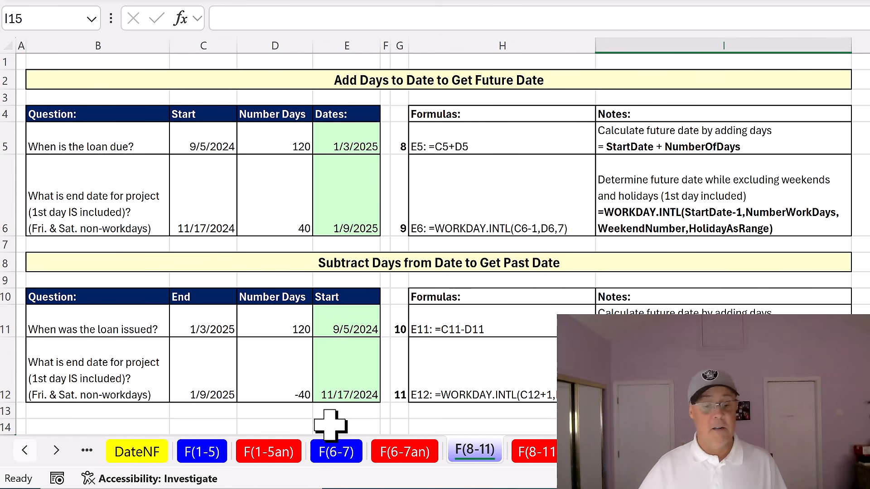
click(348, 457)
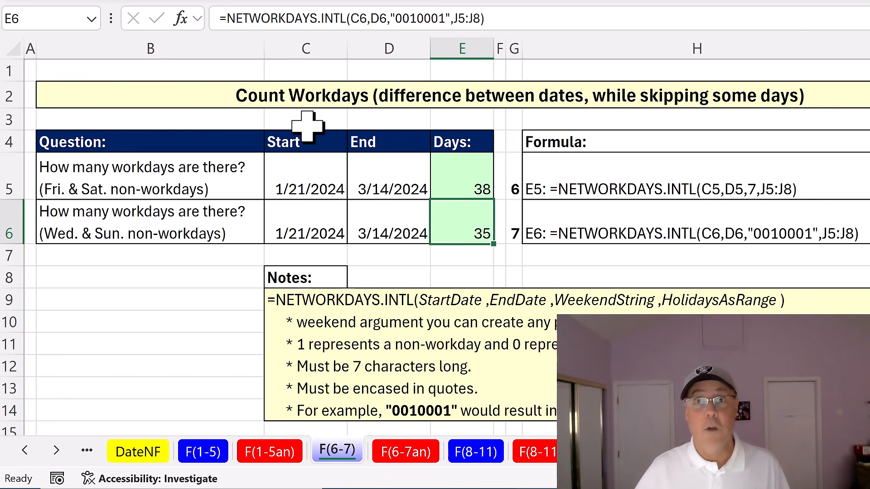
click(208, 454)
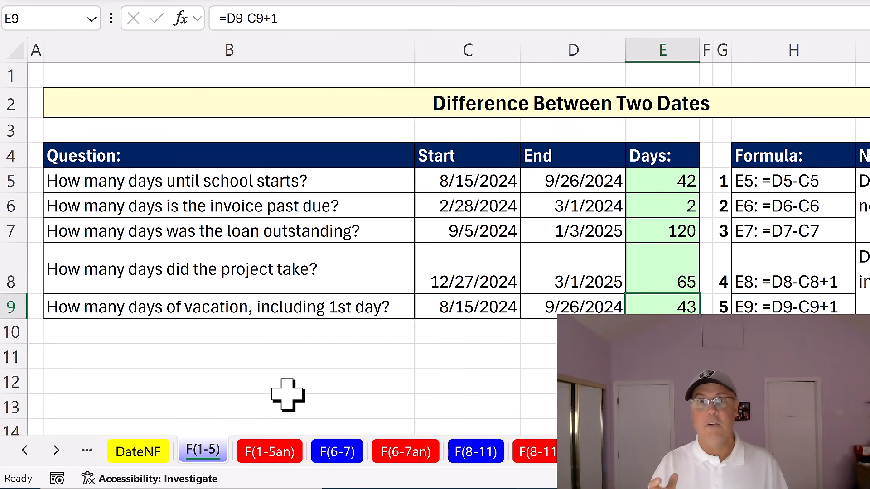
click(126, 455)
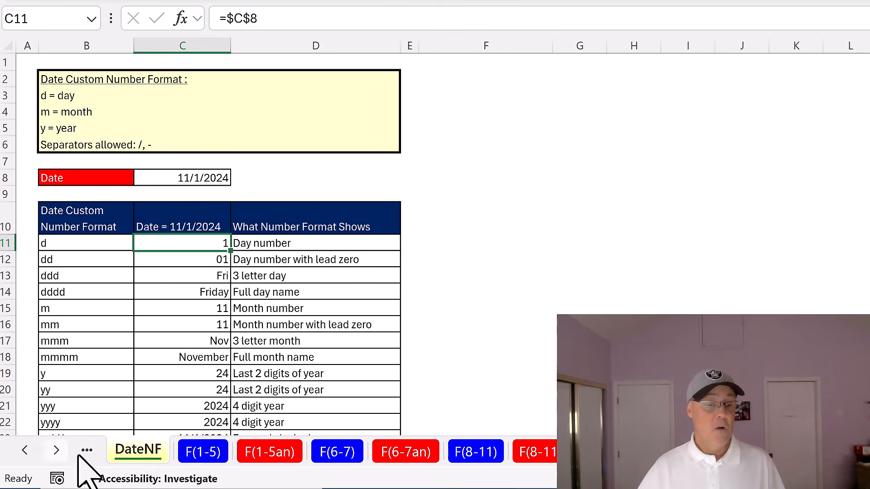
click(25, 450)
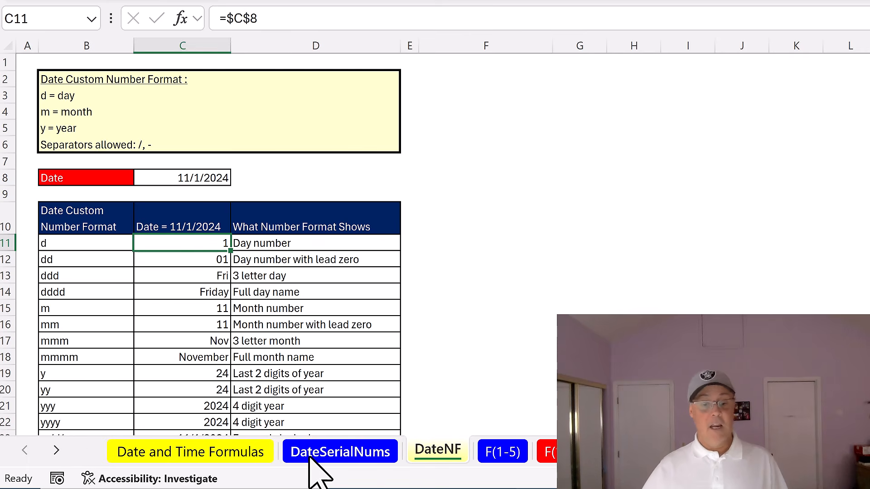
click(315, 453)
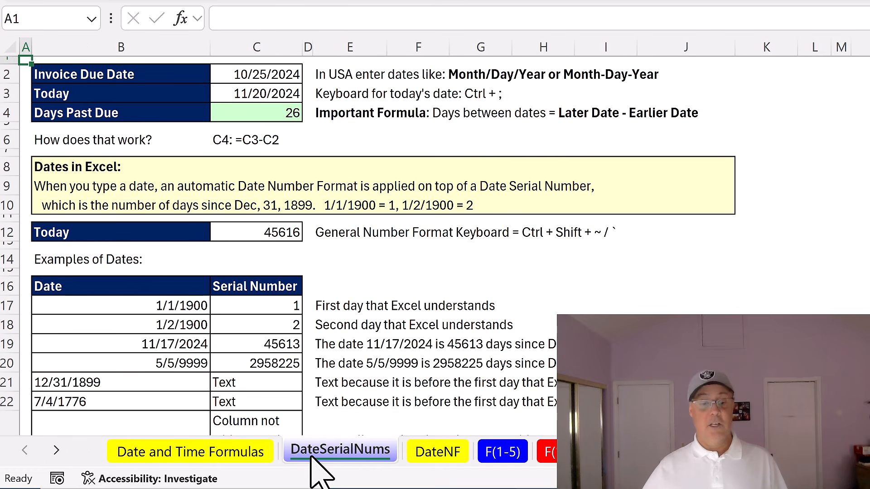
Examine the Date and Time Formulas summary sheet down to the night shift formulas.
click(225, 453)
scroll(448, 317, down, 2)
scroll(450, 327, down, 8)
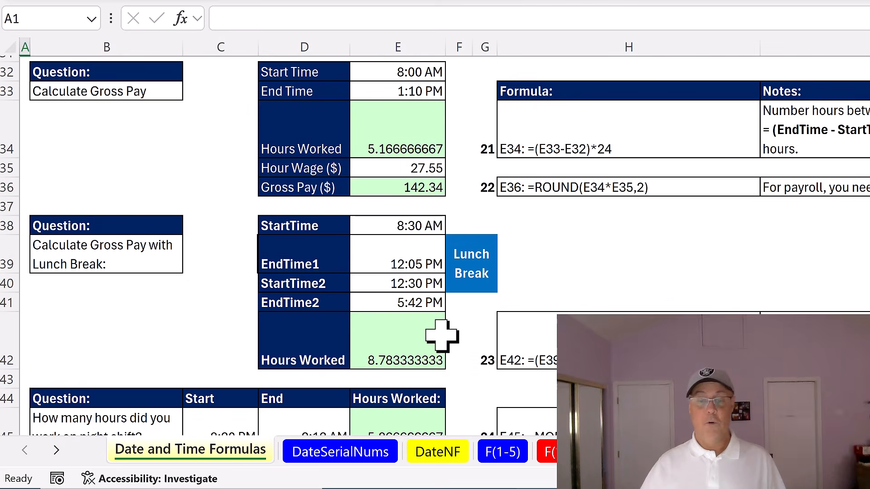
scroll(442, 335, down, 4)
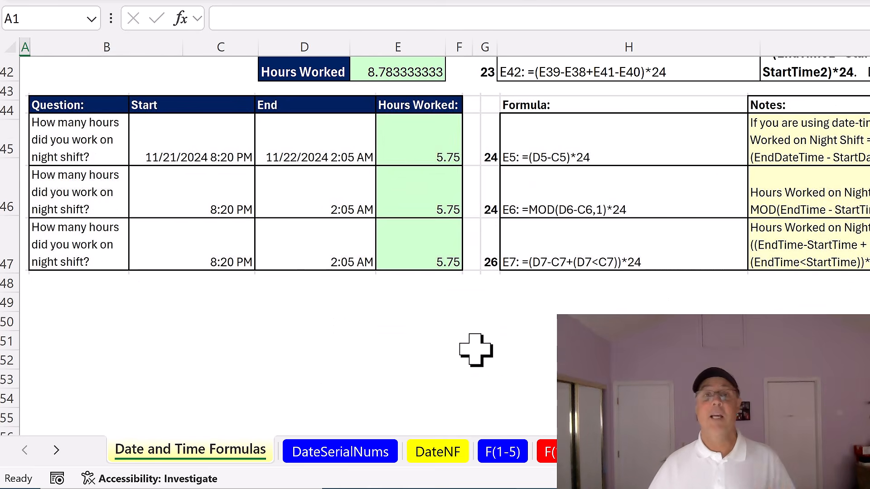